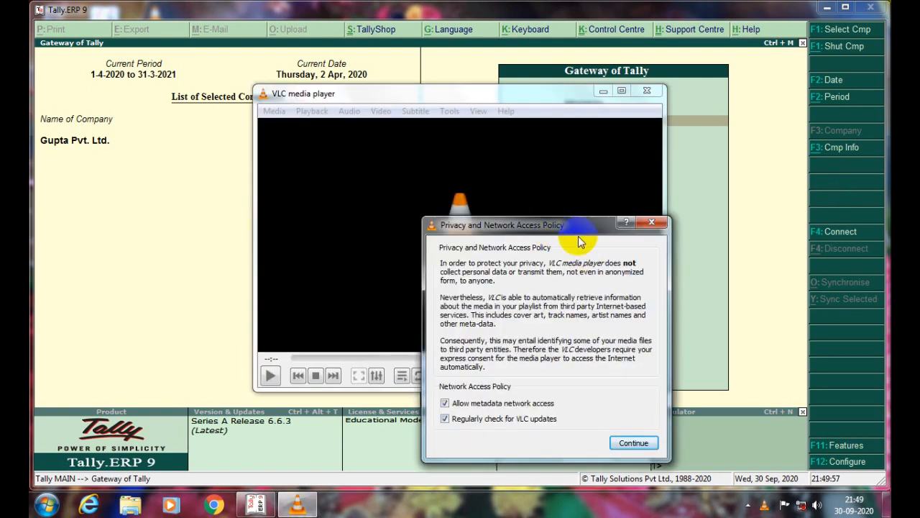
Step: Accept the VLC privacy and network access policy with its default options and close the media player
{"action": "left_click", "coordinate": [632, 437]}
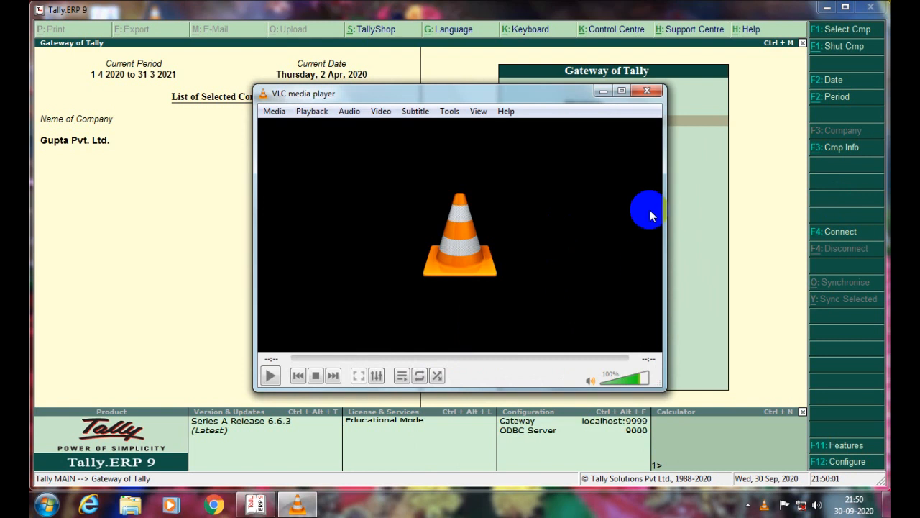
{"action": "left_click", "coordinate": [647, 92]}
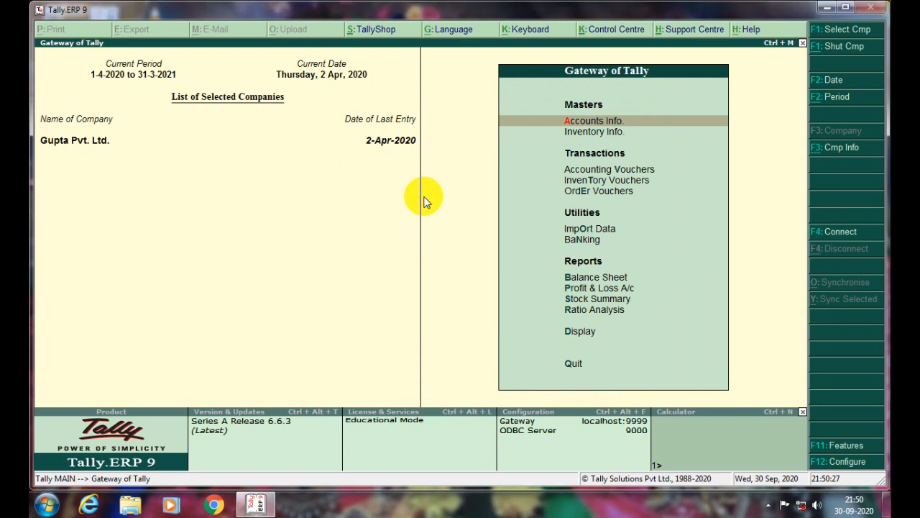
Step: Open the Statements of Inventory for Gupta Pvt. Ltd. from the display reports
{"action": "key", "text": "Down"}
{"action": "key", "text": "Down"}
{"action": "key", "text": "Down"}
{"action": "key", "text": "Down"}
{"action": "key", "text": "Down"}
{"action": "key", "text": "Down"}
{"action": "key", "text": "Down"}
{"action": "key", "text": "Down"}
{"action": "key", "text": "Down"}
{"action": "key", "text": "Down"}
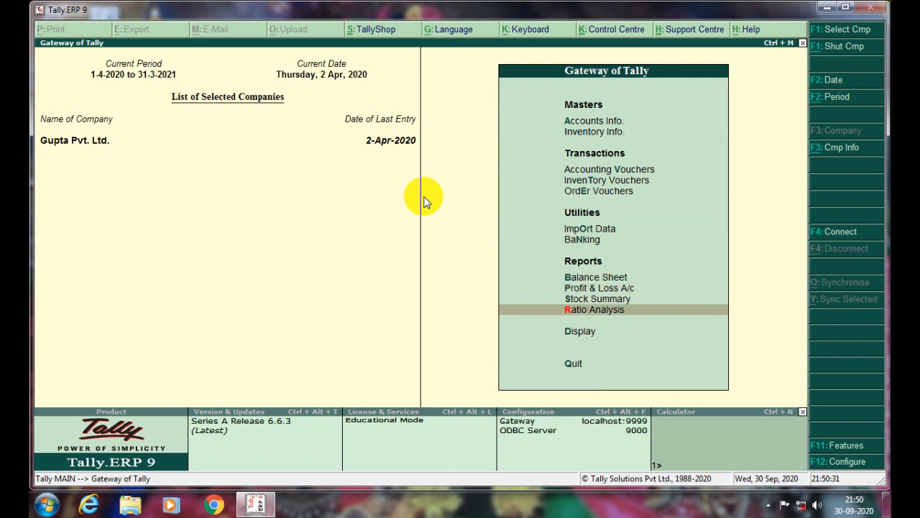
{"action": "key", "text": "Down"}
{"action": "key", "text": "Down"}
{"action": "key", "text": "d"}
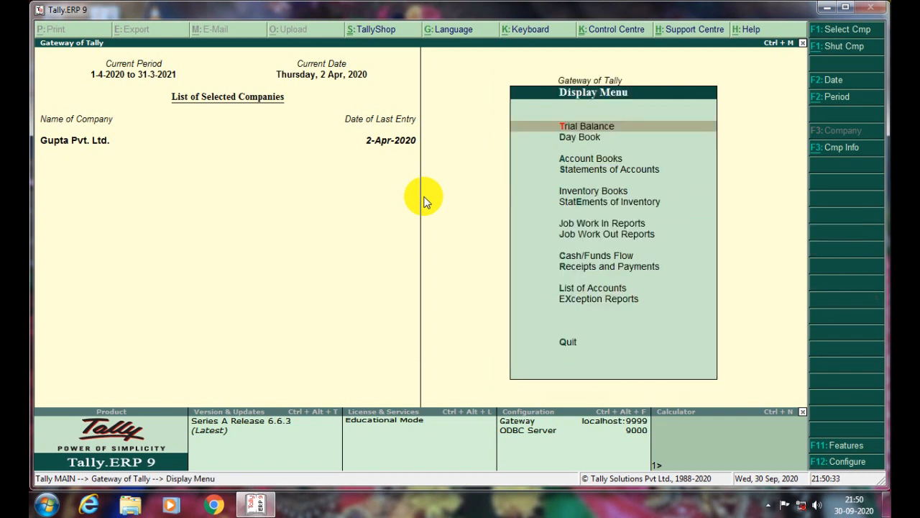
{"action": "key", "text": "Down"}
{"action": "key", "text": "Down"}
{"action": "key", "text": "Down"}
{"action": "key", "text": "Down"}
{"action": "key", "text": "Down"}
{"action": "key", "text": "Return"}
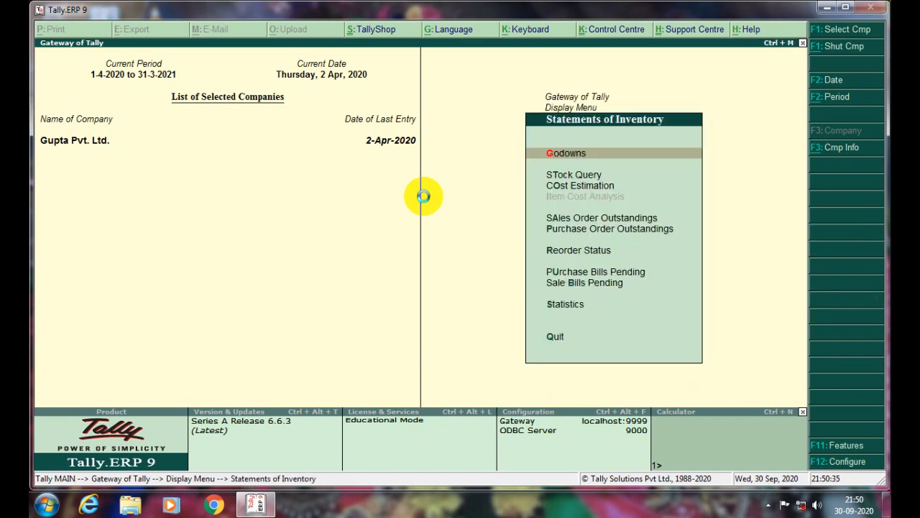
Step: View the godown report for Uttam Nagar and return to the Statements of Inventory
{"action": "key", "text": "Return"}
{"action": "key", "text": "Down"}
{"action": "key", "text": "Down"}
{"action": "key", "text": "Down"}
{"action": "key", "text": "Down"}
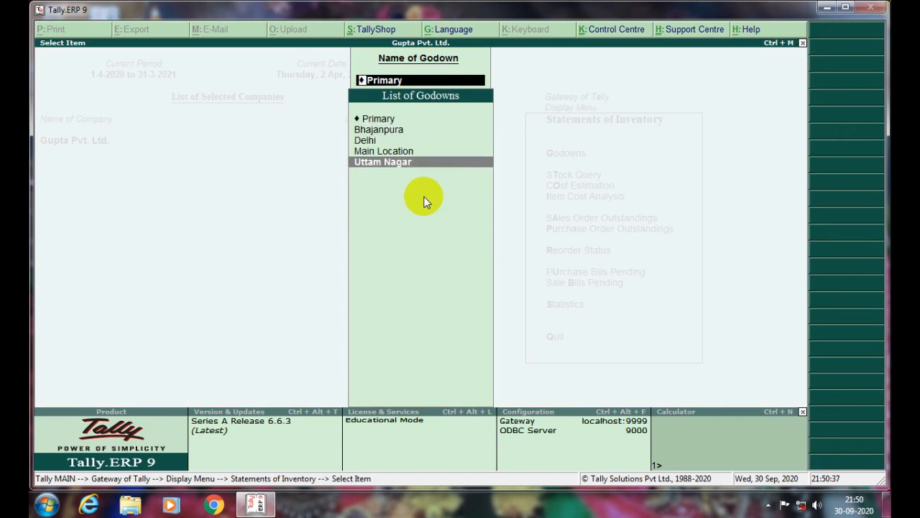
{"action": "key", "text": "Return"}
{"action": "key", "text": "Escape"}
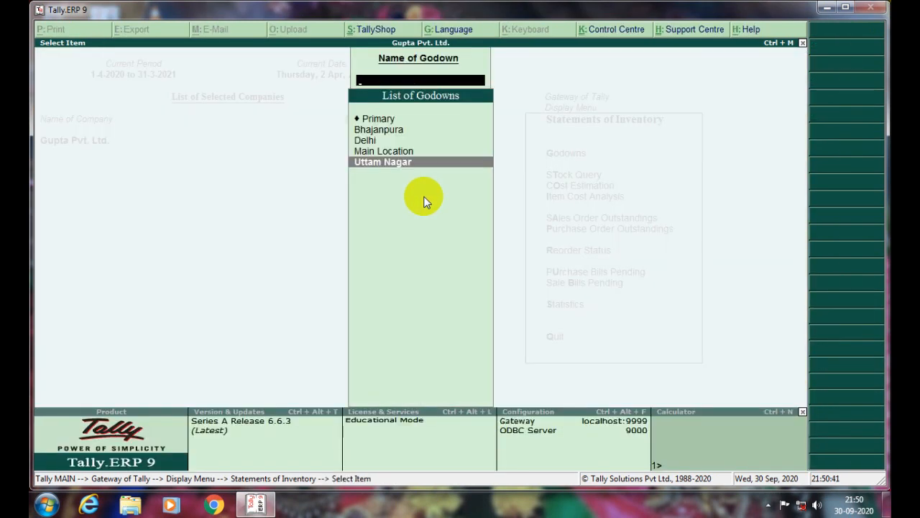
{"action": "key", "text": "Escape"}
Step: Open the Reorder Status report for the Primary stock group and check the item movement of Lg T.V
{"action": "key", "text": "Down"}
{"action": "key", "text": "Down"}
{"action": "key", "text": "Down"}
{"action": "key", "text": "Down"}
{"action": "key", "text": "Down"}
{"action": "key", "text": "Up"}
{"action": "key", "text": "Down"}
{"action": "key", "text": "Return"}
{"action": "key", "text": "Return"}
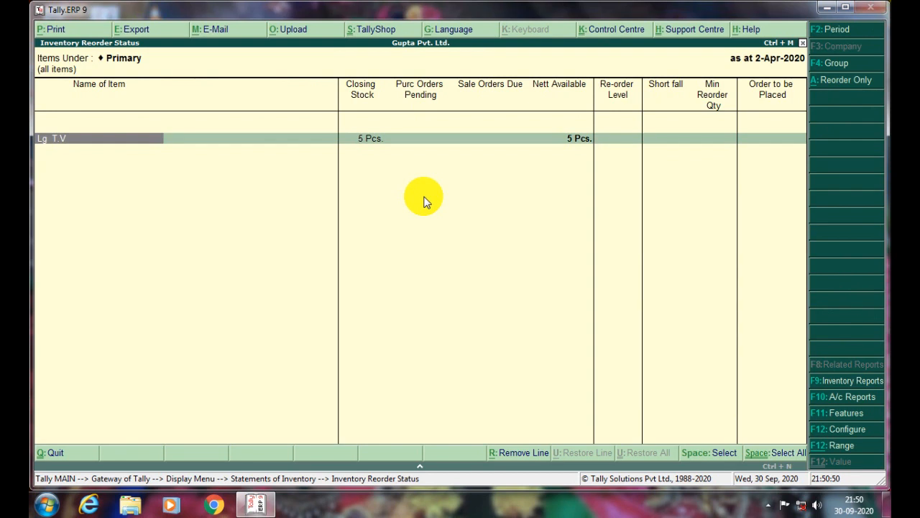
{"action": "key", "text": "Return"}
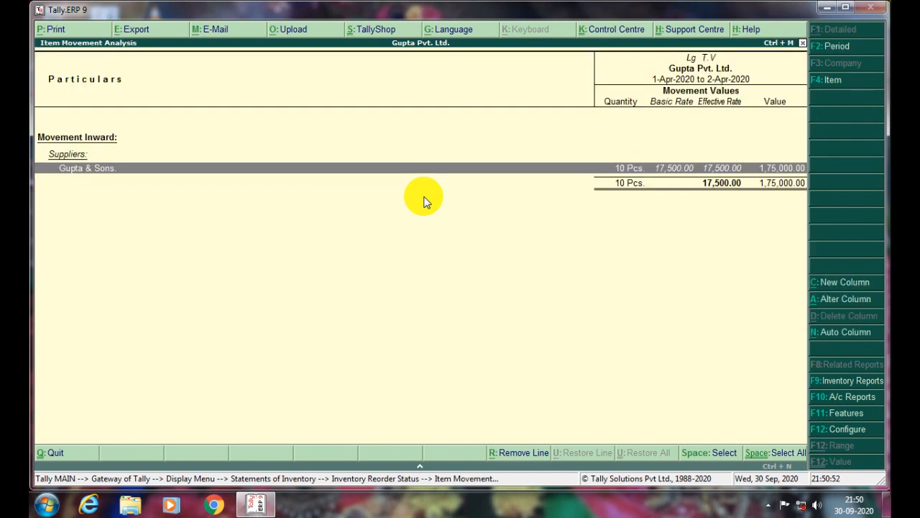
{"action": "key", "text": "Escape"}
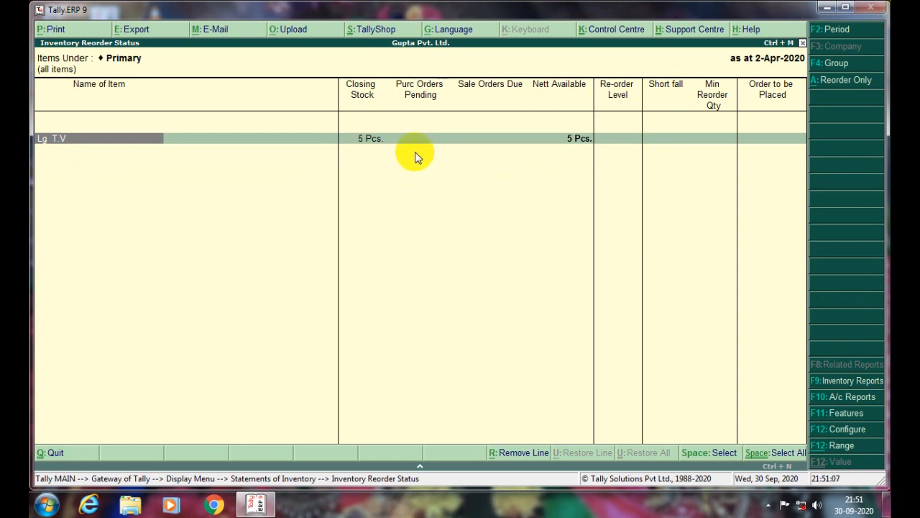
Step: Reopen the reorder status of the Primary stock group, and leave the reports back to the Gateway of Tally
{"action": "key", "text": "F4"}
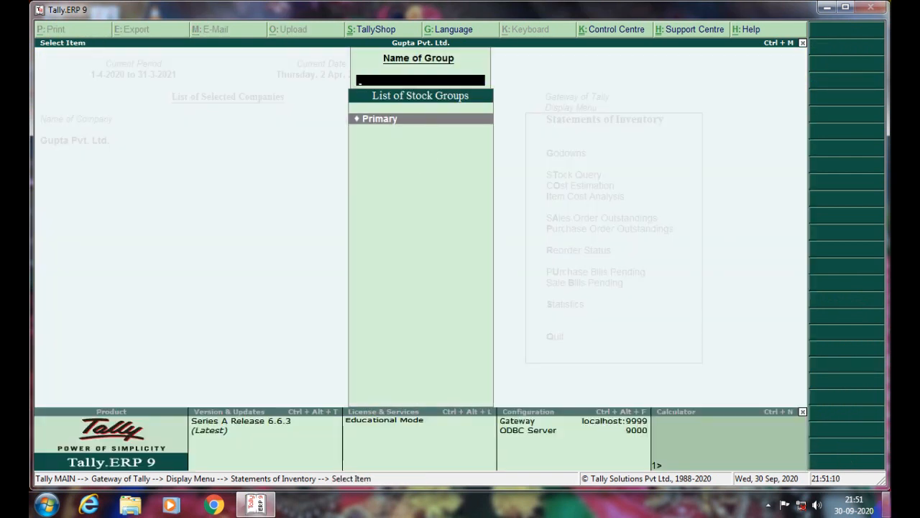
{"action": "left_click", "coordinate": [887, 503]}
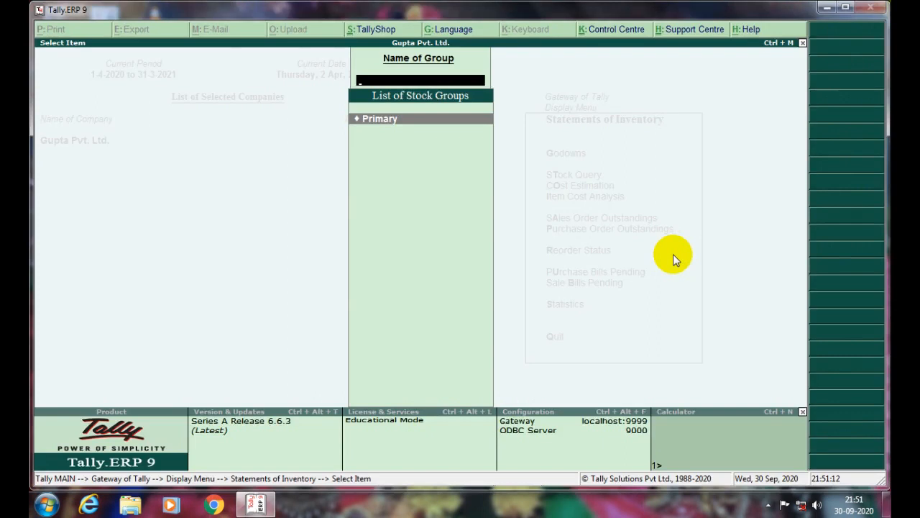
{"action": "key", "text": "Return"}
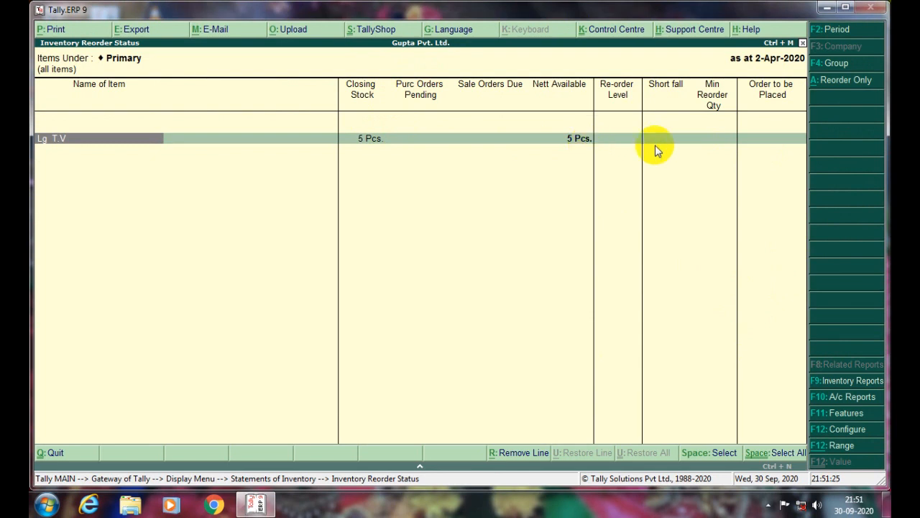
{"action": "key", "text": "Escape"}
{"action": "key", "text": "Escape"}
{"action": "key", "text": "Escape"}
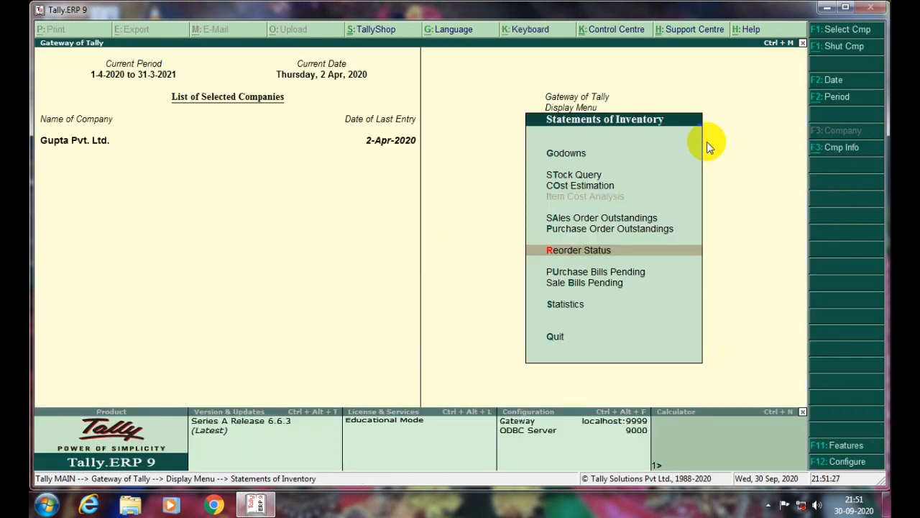
{"action": "key", "text": "Escape"}
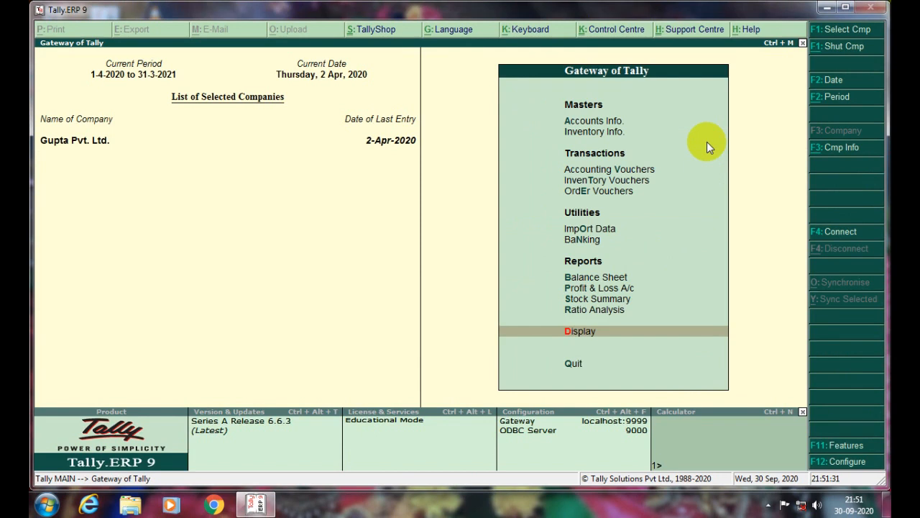
Step: Start a new purchase order voucher with Gupta & Sons. as the party account
{"action": "key", "text": "e"}
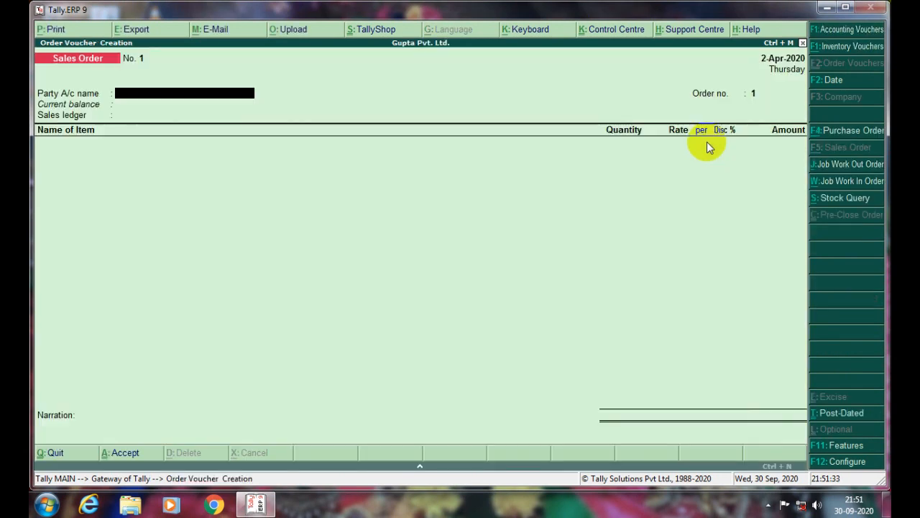
{"action": "key", "text": "F4"}
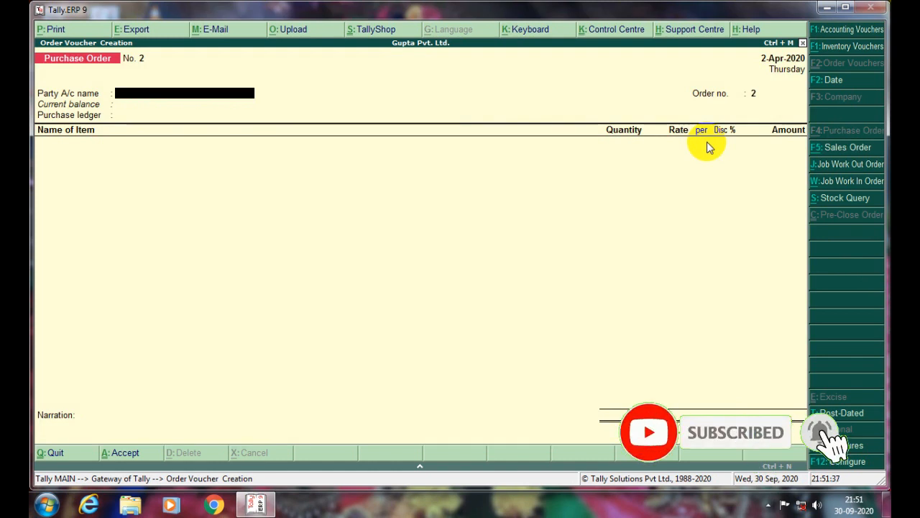
{"action": "type", "text": "G"}
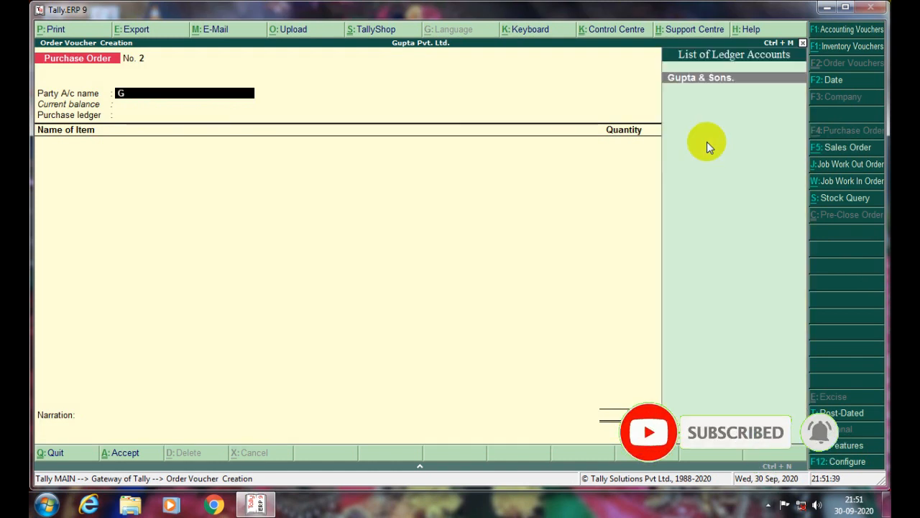
{"action": "key", "text": "Return"}
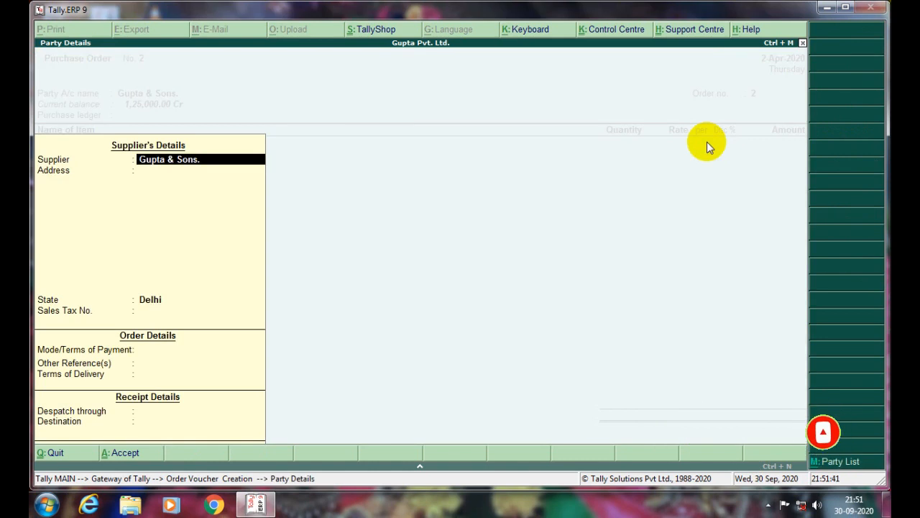
Step: Look at the ledger details of Gupta & Sons. from the purchase order and return to the voucher
{"action": "key", "text": "Escape"}
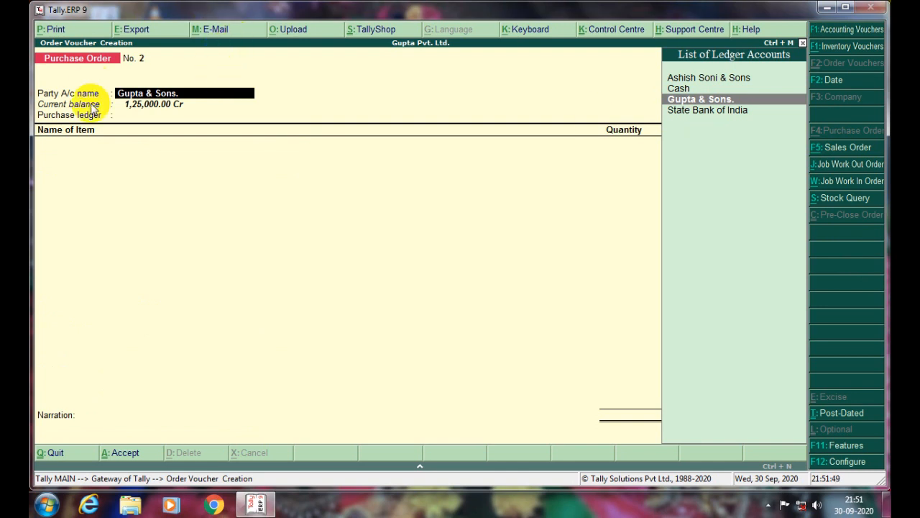
{"action": "left_click", "coordinate": [198, 116]}
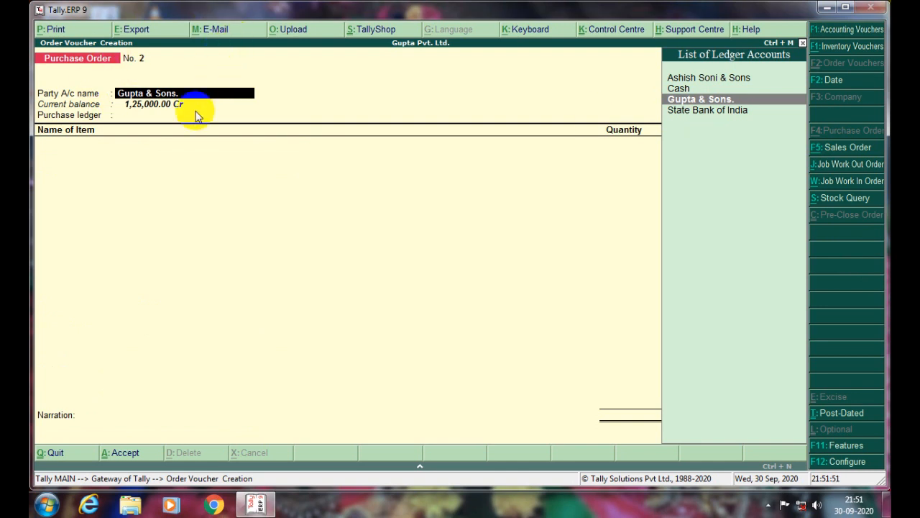
{"action": "key", "text": "ctrl+Return"}
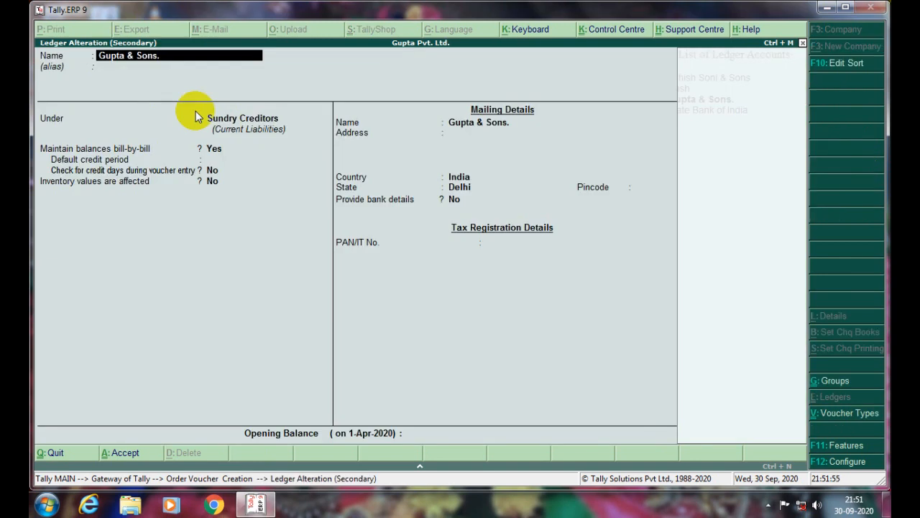
{"action": "key", "text": "Escape"}
Step: Confirm Gupta & Sons. as the party and accept the supplier details as they are
{"action": "key", "text": "Return"}
{"action": "key", "text": "Return"}
{"action": "key", "text": "ctrl+a"}
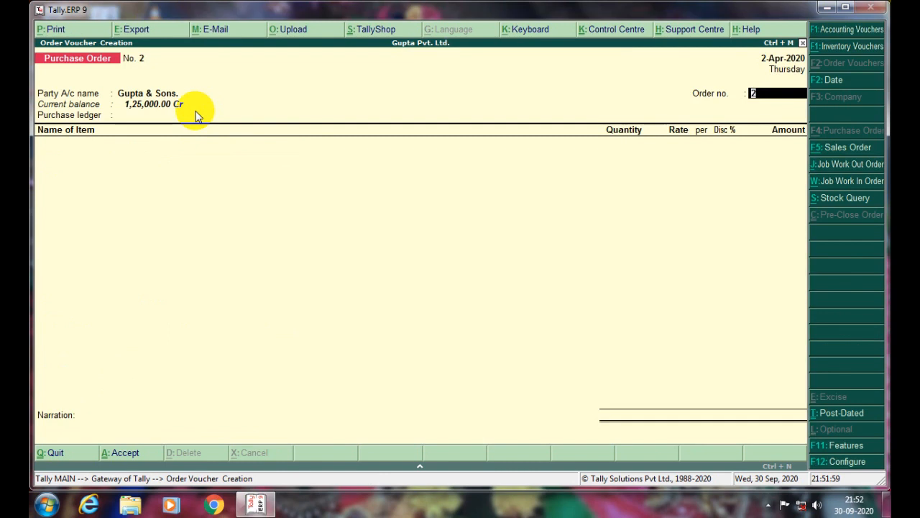
Step: Enter the purchase order's order number and choose PURCHASE A/C as the purchase ledger
{"action": "type", "text": "po"}
{"action": "key", "text": "BackSpace"}
{"action": "key", "text": "BackSpace"}
{"action": "type", "text": "PO/"}
{"action": "left_click", "coordinate": [886, 503]}
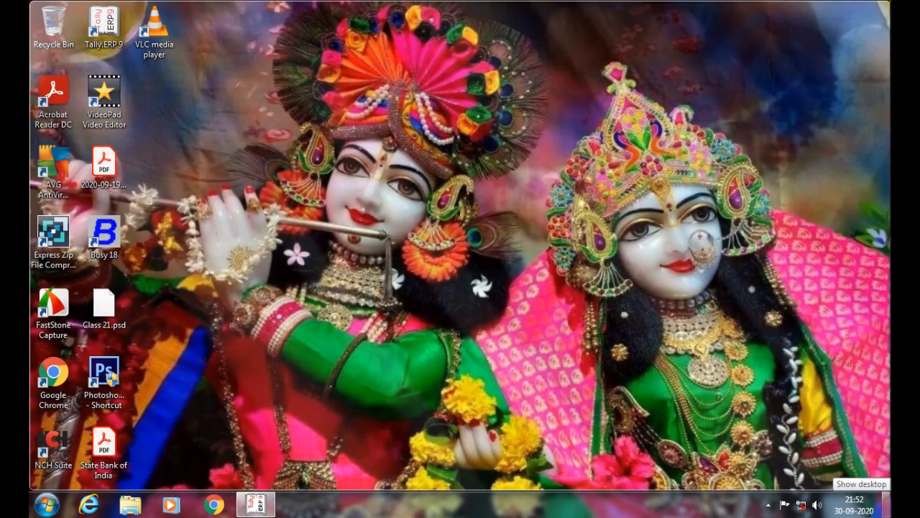
{"action": "left_click", "coordinate": [887, 512]}
{"action": "type", "text": "202"}
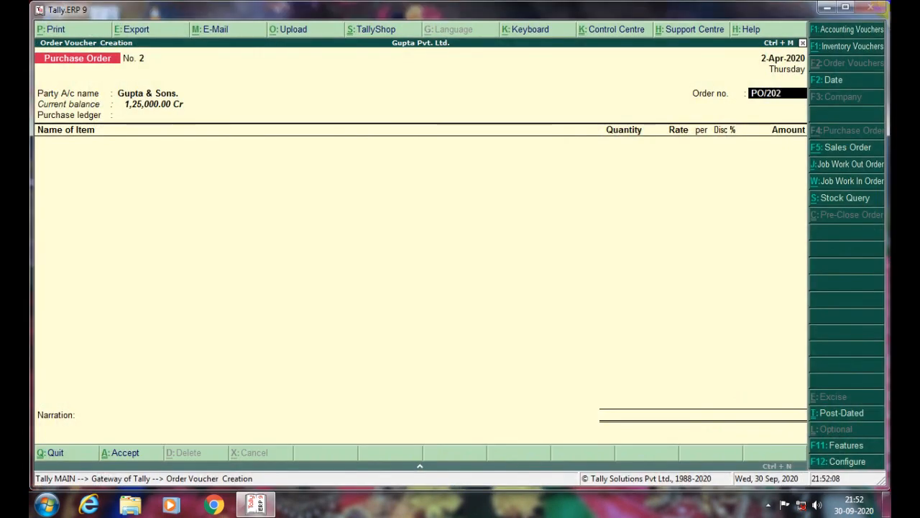
{"action": "type", "text": "0/02"}
{"action": "key", "text": "Return"}
{"action": "key", "text": "Return"}
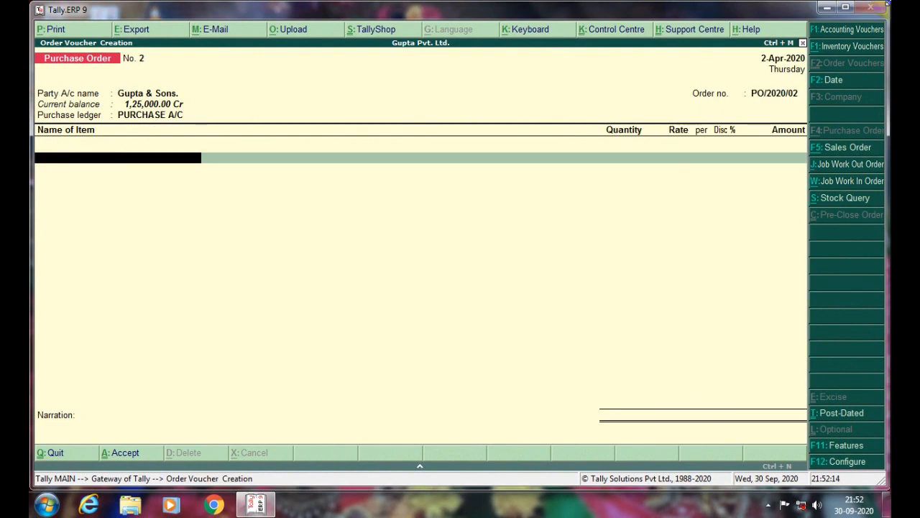
Step: Add Lg T.V to the order, due on 2-Apr-2020 for any godown, with 50 Pcs. at a rate of 17,500.00
{"action": "type", "text": "LG"}
{"action": "key", "text": "Return"}
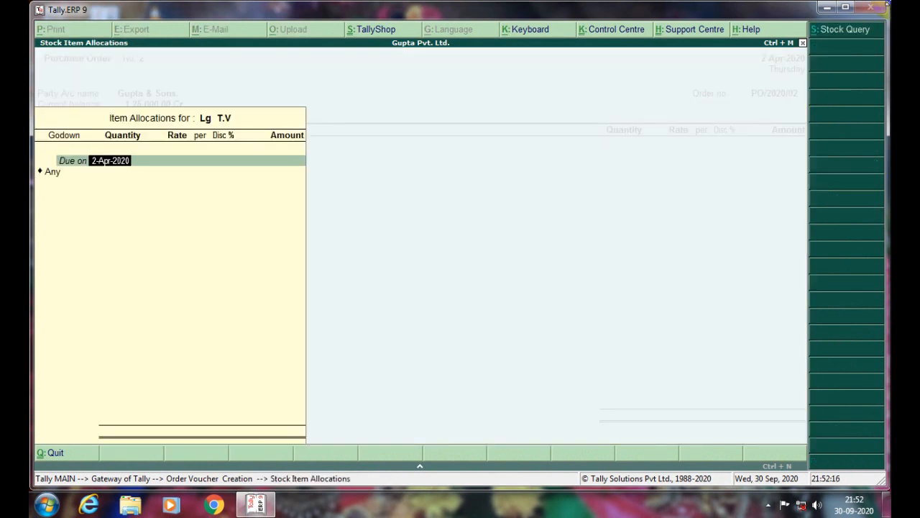
{"action": "key", "text": "Return"}
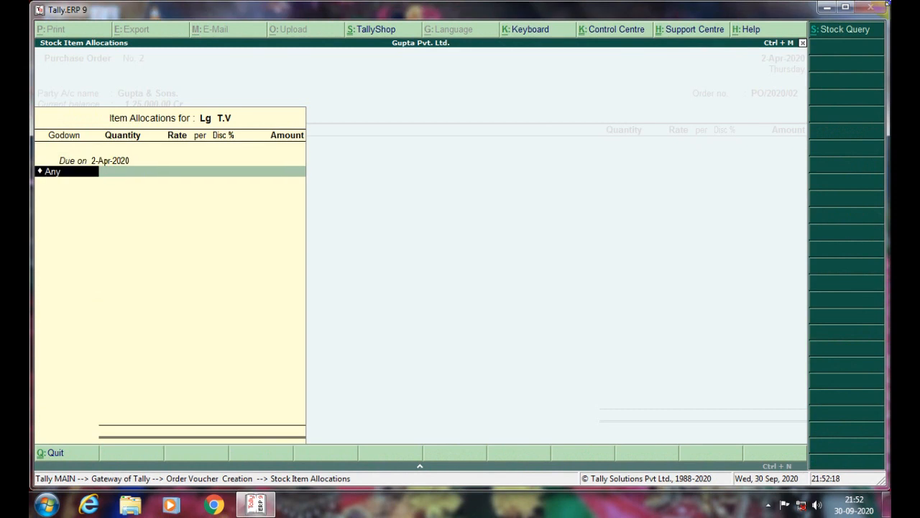
{"action": "key", "text": "Return"}
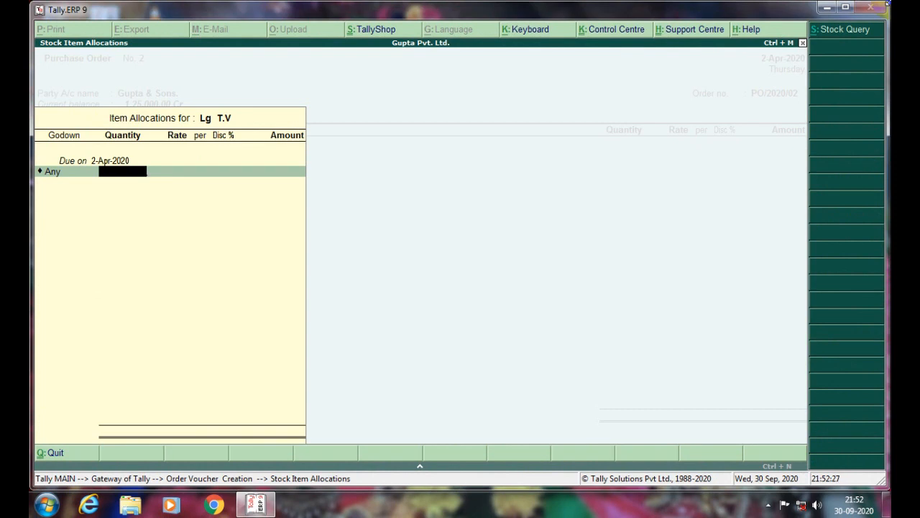
{"action": "type", "text": "50"}
{"action": "key", "text": "Return"}
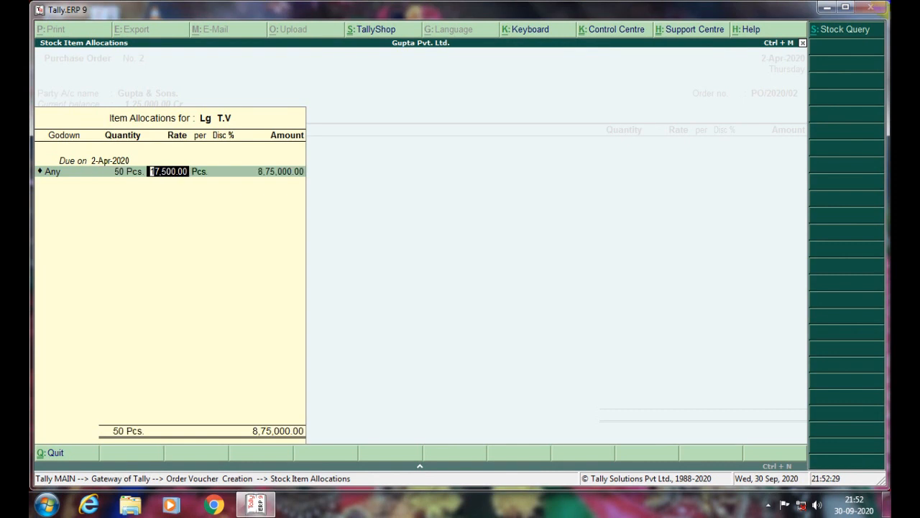
{"action": "key", "text": "Return"}
{"action": "key", "text": "Return"}
{"action": "key", "text": "Return"}
{"action": "key", "text": "Return"}
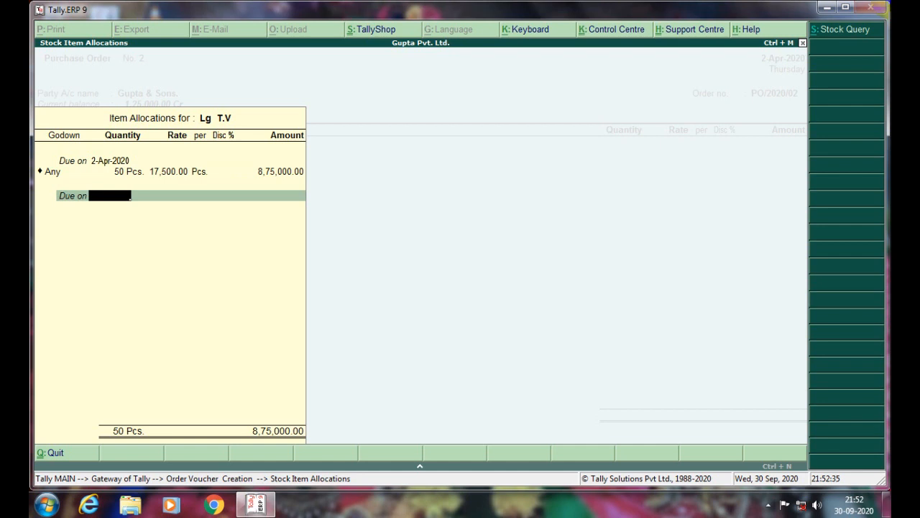
Step: Apply a 1% discount to the Lg T.V allocation and save the purchase order
{"action": "key", "text": "BackSpace"}
{"action": "key", "text": "BackSpace"}
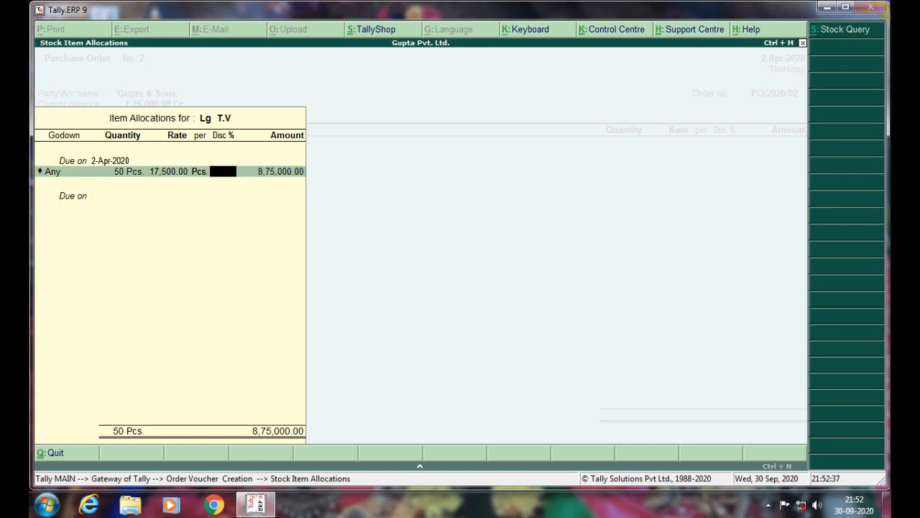
{"action": "type", "text": "1"}
{"action": "key", "text": "Return"}
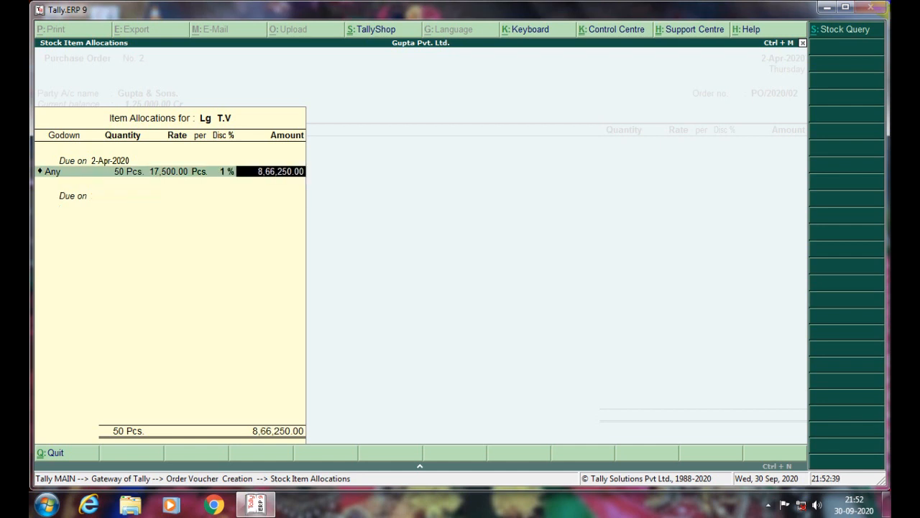
{"action": "key", "text": "Return"}
{"action": "key", "text": "Return"}
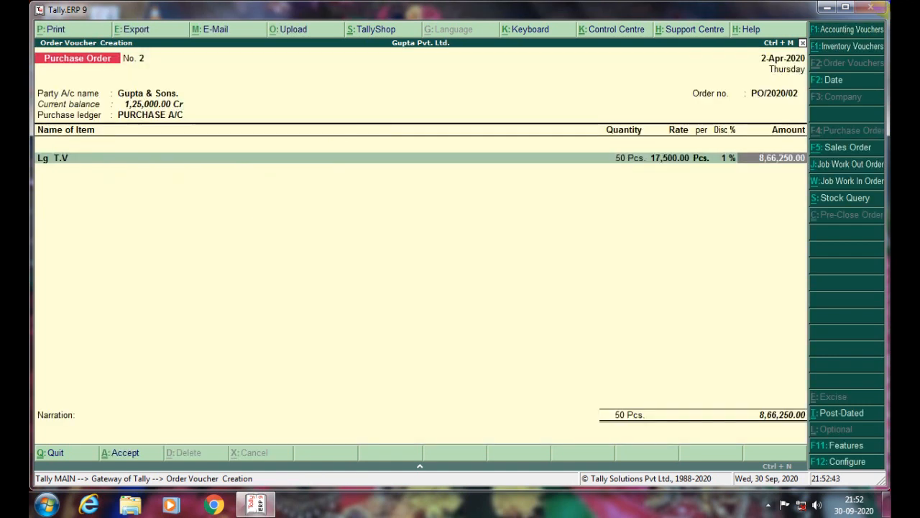
{"action": "key", "text": "ctrl+a"}
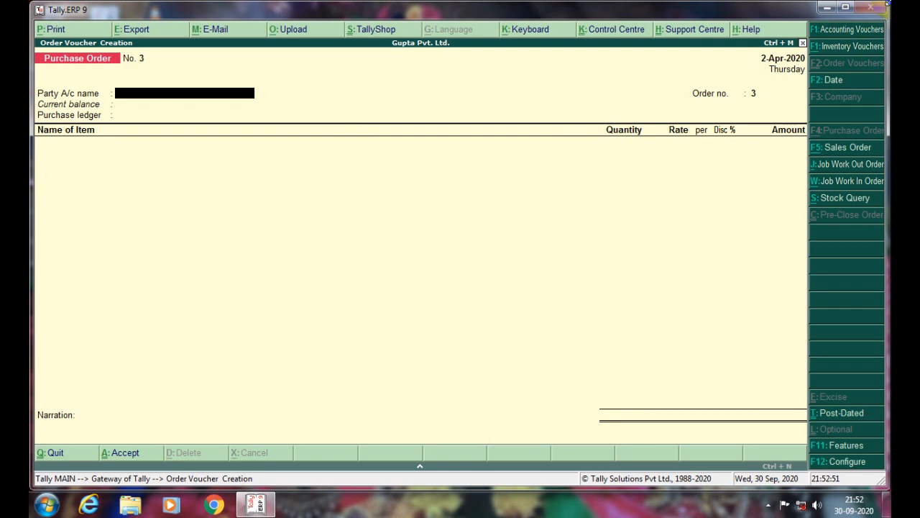
Step: Leave purchase order entry without starting another order and open the Statements of Inventory reports
{"action": "key", "text": "Escape"}
{"action": "key", "text": "Return"}
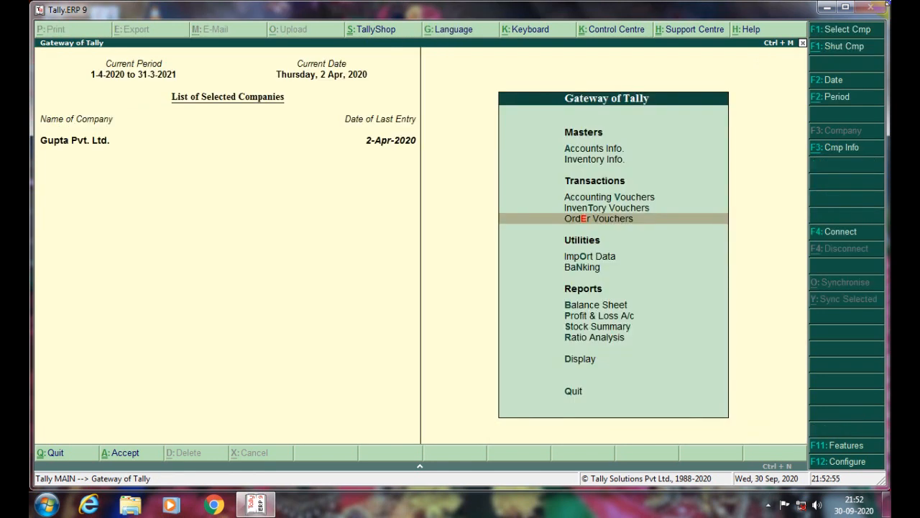
{"action": "key", "text": "d"}
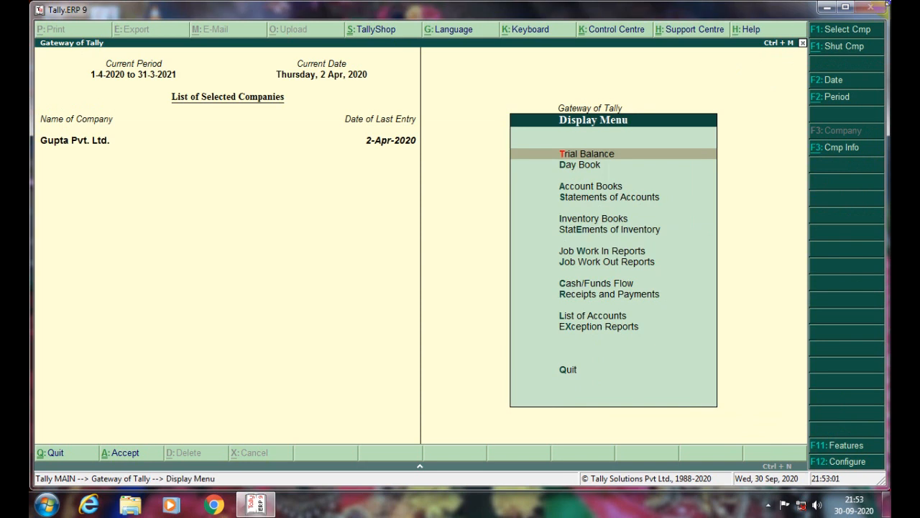
{"action": "key", "text": "Down"}
{"action": "key", "text": "Down"}
{"action": "key", "text": "Down"}
{"action": "key", "text": "Down"}
{"action": "key", "text": "Down"}
{"action": "key", "text": "Down"}
{"action": "key", "text": "Up"}
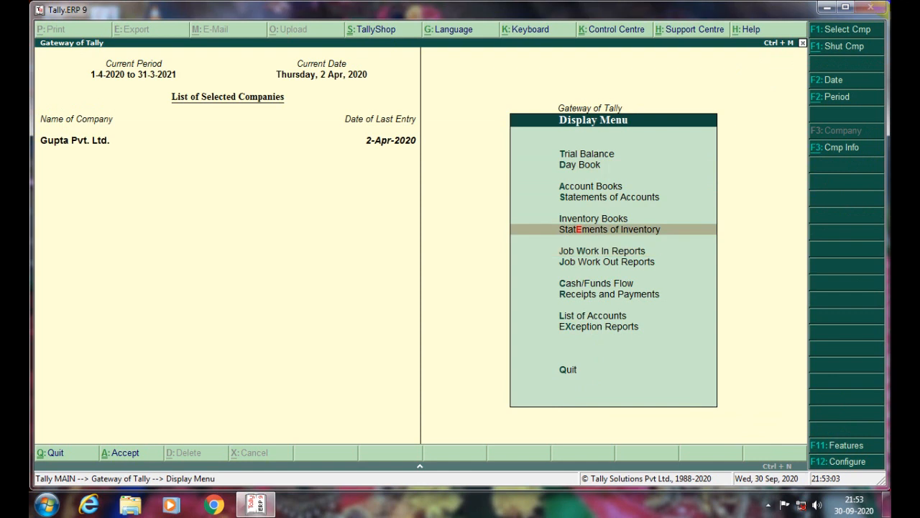
{"action": "key", "text": "Return"}
Step: Open the Reorder Status report for the Primary stock group
{"action": "key", "text": "Down"}
{"action": "key", "text": "Down"}
{"action": "key", "text": "Down"}
{"action": "key", "text": "Down"}
{"action": "key", "text": "Down"}
{"action": "key", "text": "Down"}
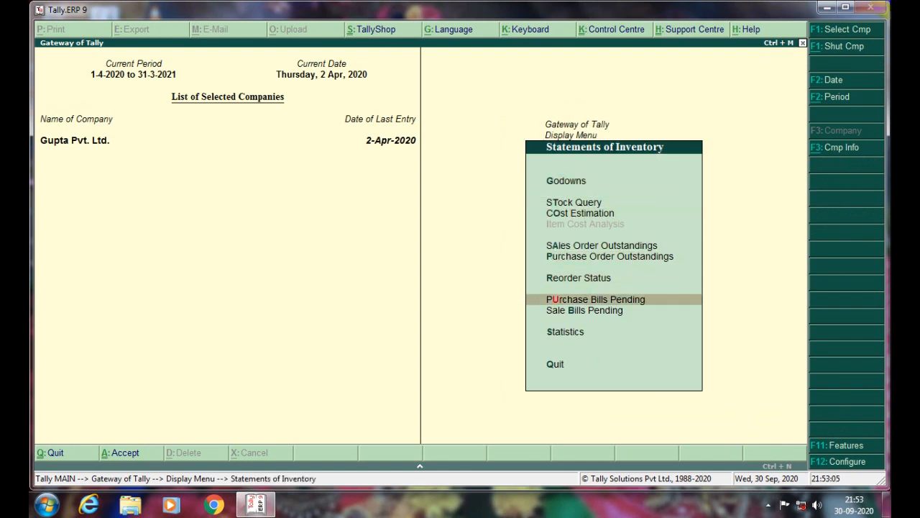
{"action": "key", "text": "Up"}
{"action": "key", "text": "Return"}
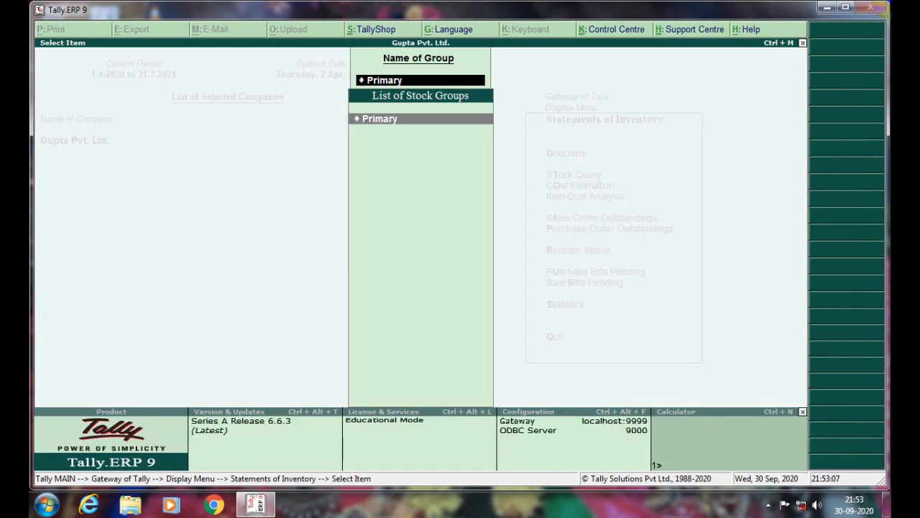
{"action": "key", "text": "Return"}
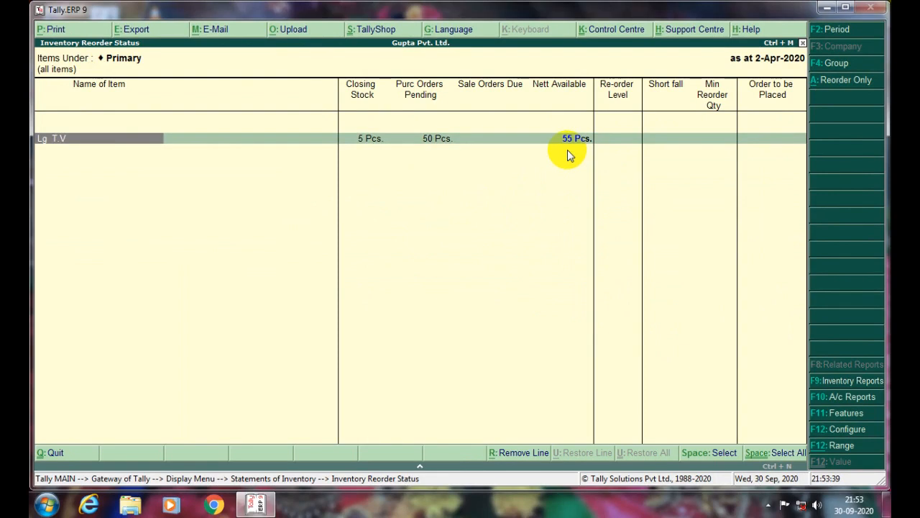
Step: Examine Lg T.V's movement and its detailed purchase vouchers from Gupta & Sons., then close the reorder status report
{"action": "left_click", "coordinate": [567, 149]}
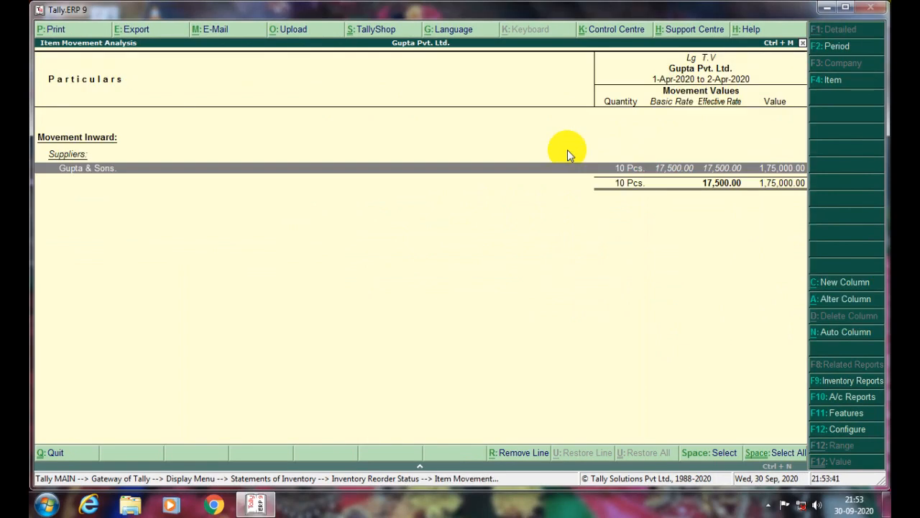
{"action": "key", "text": "Return"}
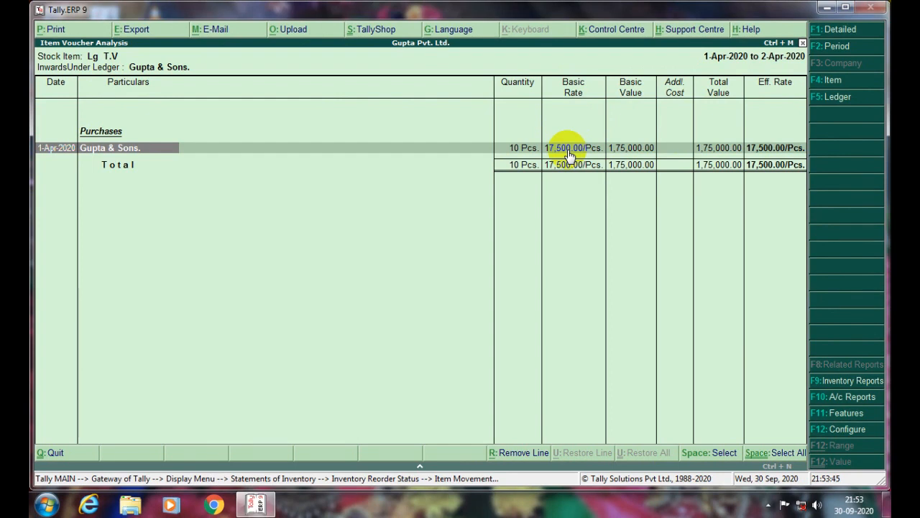
{"action": "key", "text": "shift+Return"}
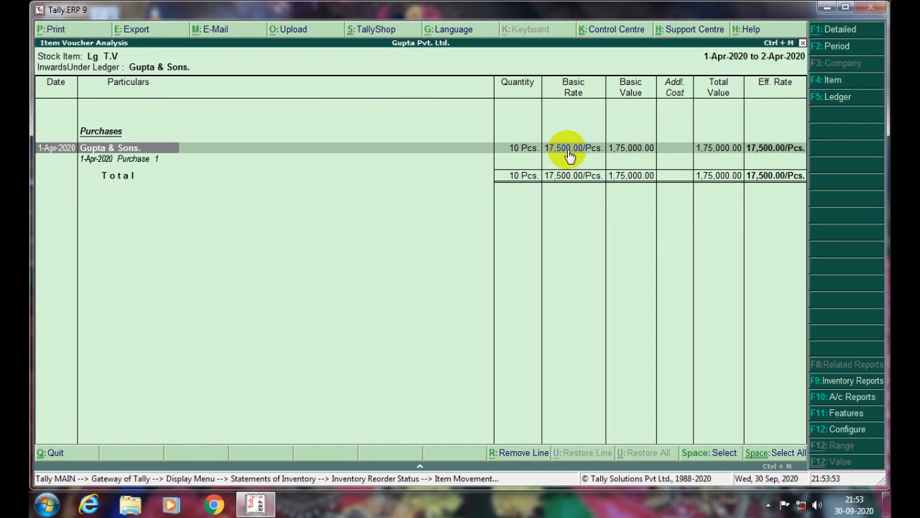
{"action": "key", "text": "Escape"}
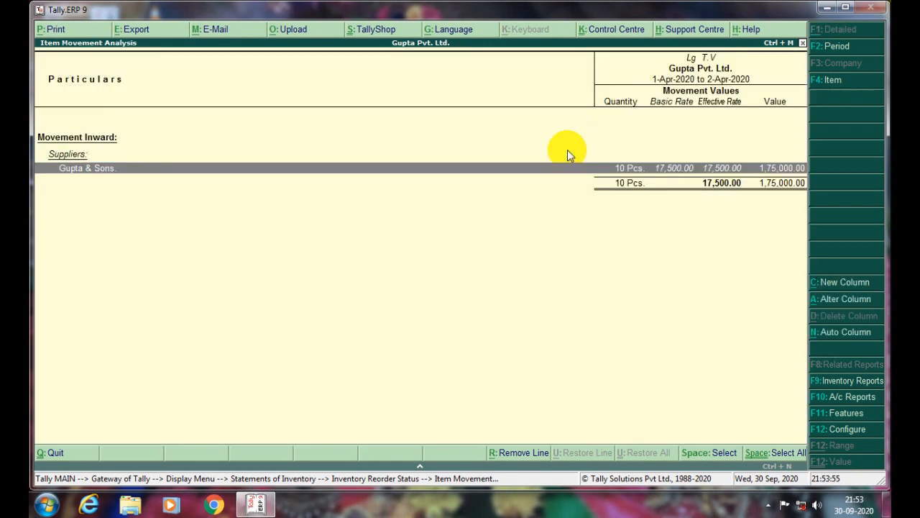
{"action": "key", "text": "Escape"}
{"action": "key", "text": "Escape"}
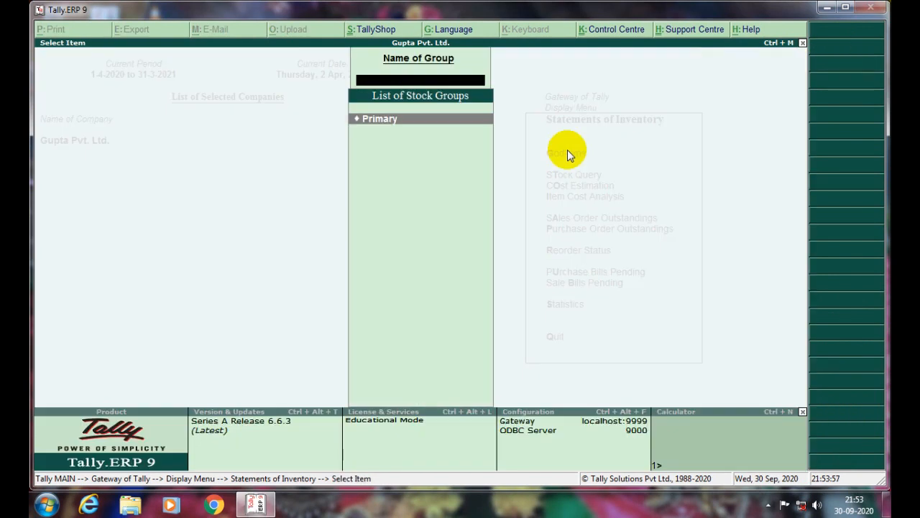
Step: Check the Purchase Bills Pending report and return to the inventory statements
{"action": "key", "text": "Escape"}
{"action": "key", "text": "Down"}
{"action": "key", "text": "Down"}
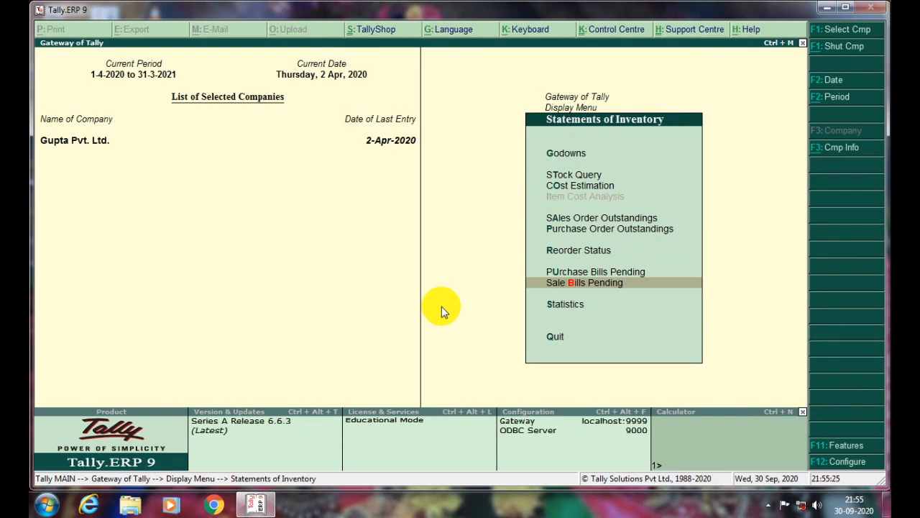
{"action": "key", "text": "Up"}
{"action": "key", "text": "Return"}
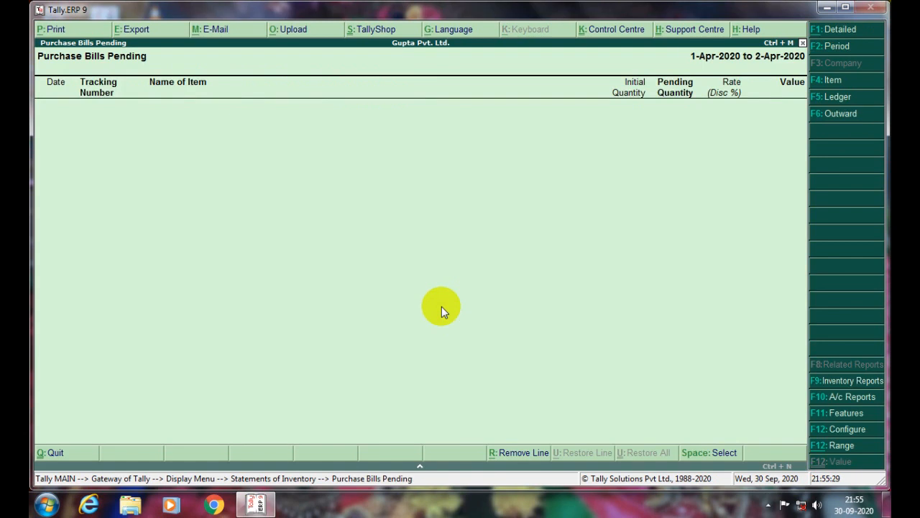
{"action": "key", "text": "Escape"}
Step: Open the Purchase Order Outstandings report for all orders
{"action": "key", "text": "Up"}
{"action": "key", "text": "Up"}
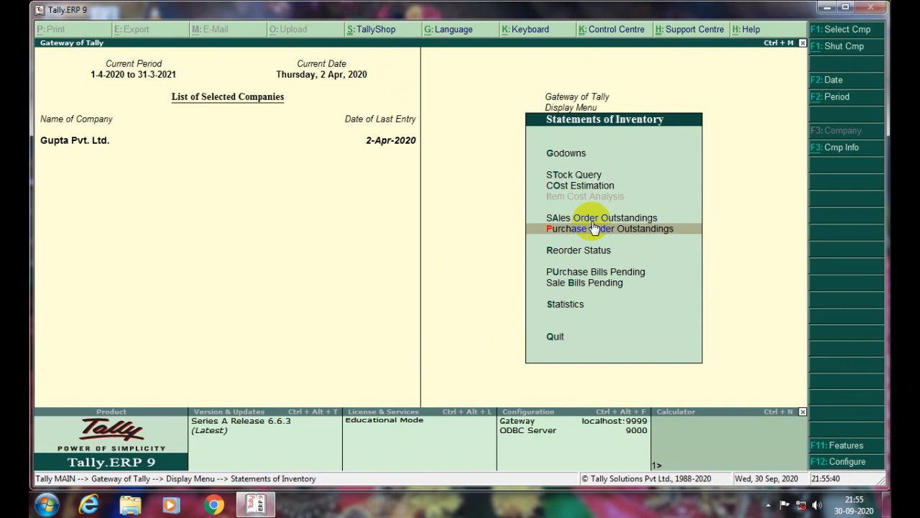
{"action": "key", "text": "Down"}
{"action": "key", "text": "Down"}
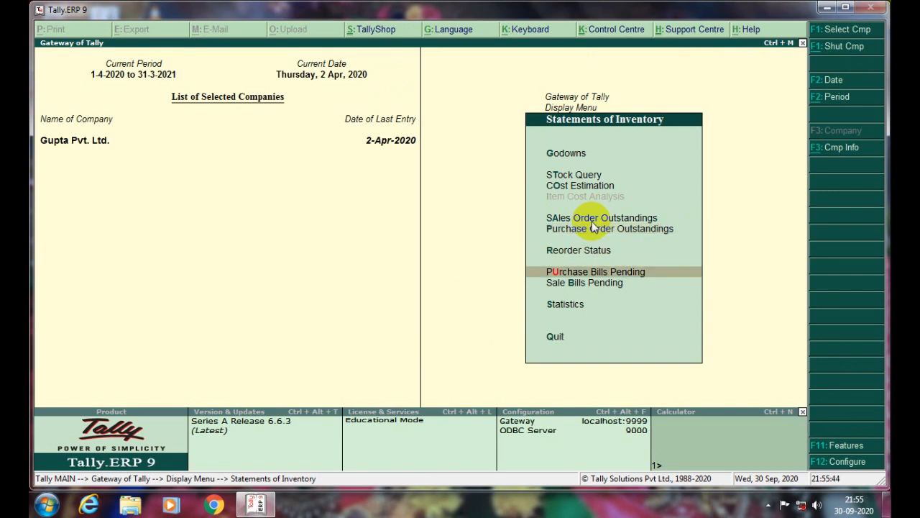
{"action": "key", "text": "Down"}
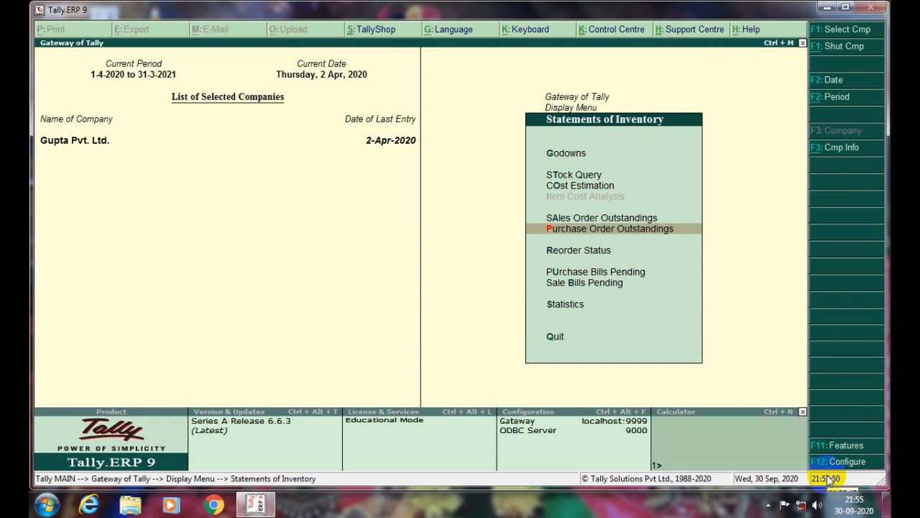
{"action": "key", "text": "Return"}
{"action": "key", "text": "Down"}
{"action": "key", "text": "Down"}
{"action": "key", "text": "Down"}
{"action": "key", "text": "Down"}
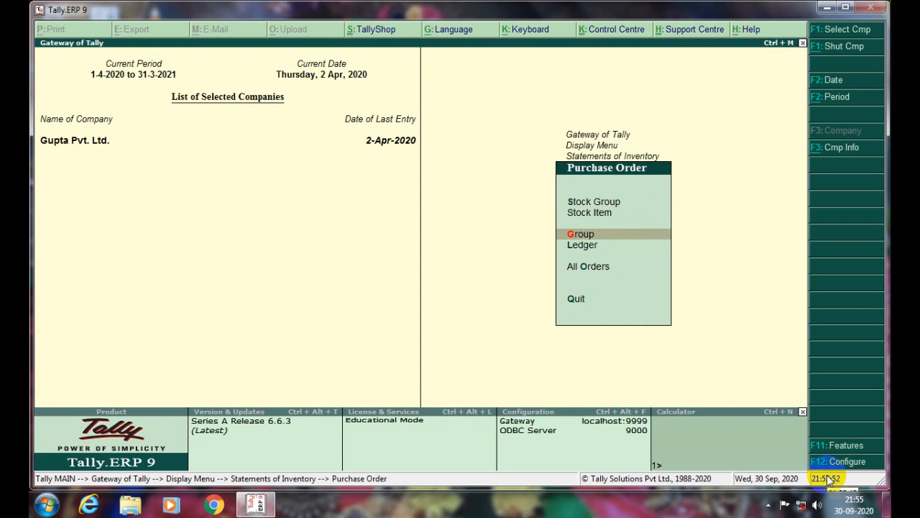
{"action": "key", "text": "Return"}
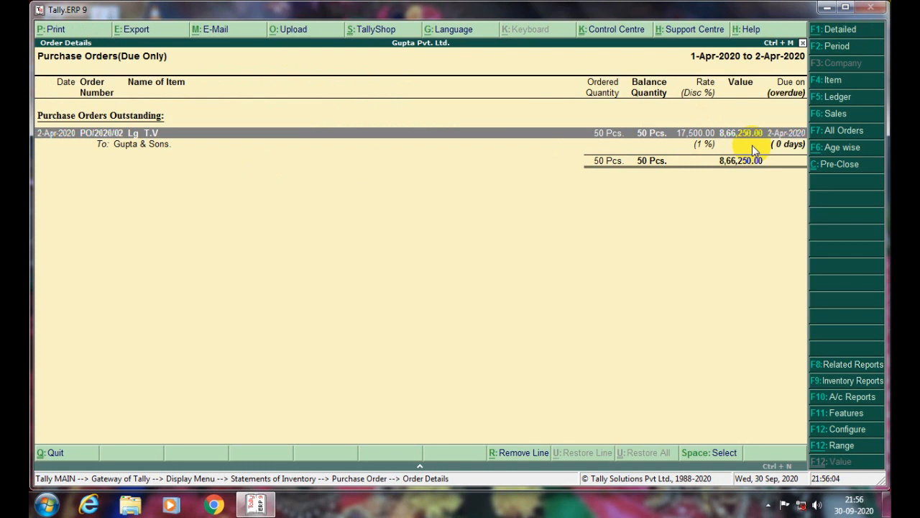
Step: Pre-close 45 Pcs. of the outstanding Lg T.V purchase order, giving RATE ISSUE as the reason
{"action": "left_click", "coordinate": [868, 416]}
{"action": "left_click", "coordinate": [838, 165]}
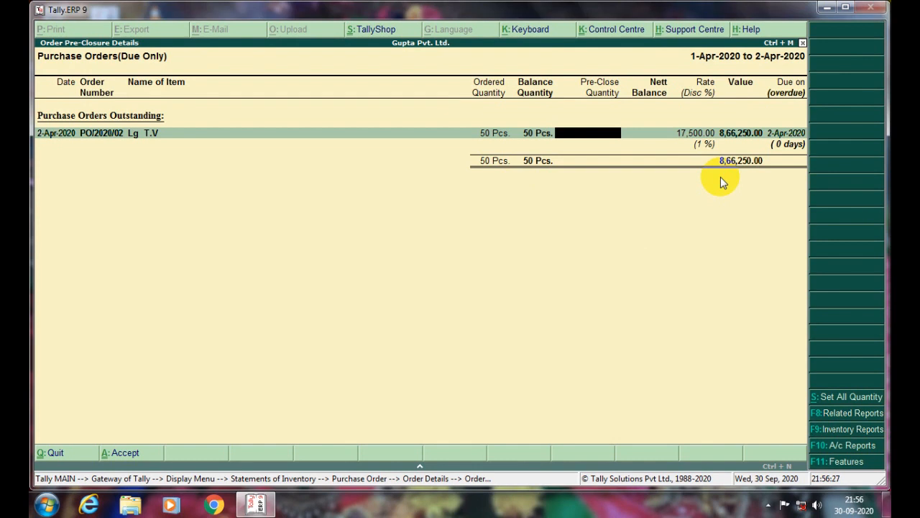
{"action": "type", "text": "50"}
{"action": "key", "text": "BackSpace"}
{"action": "key", "text": "BackSpace"}
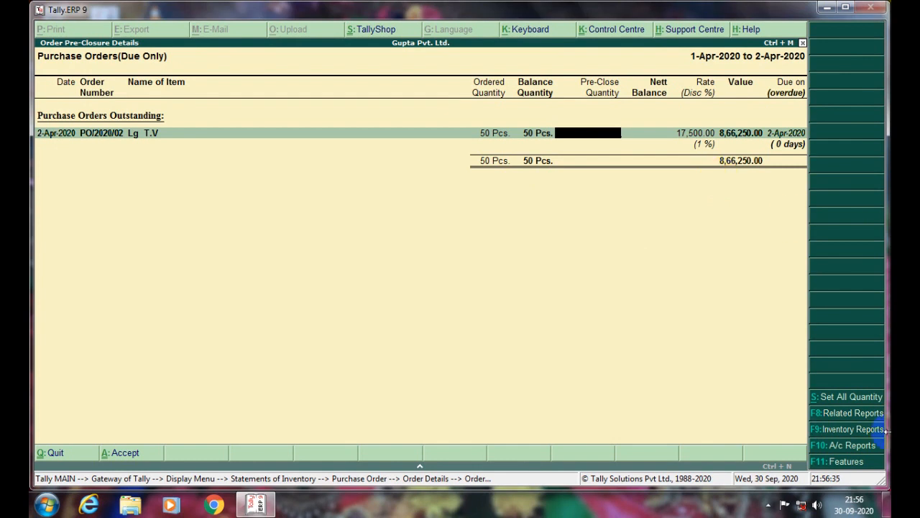
{"action": "type", "text": "45"}
{"action": "key", "text": "Return"}
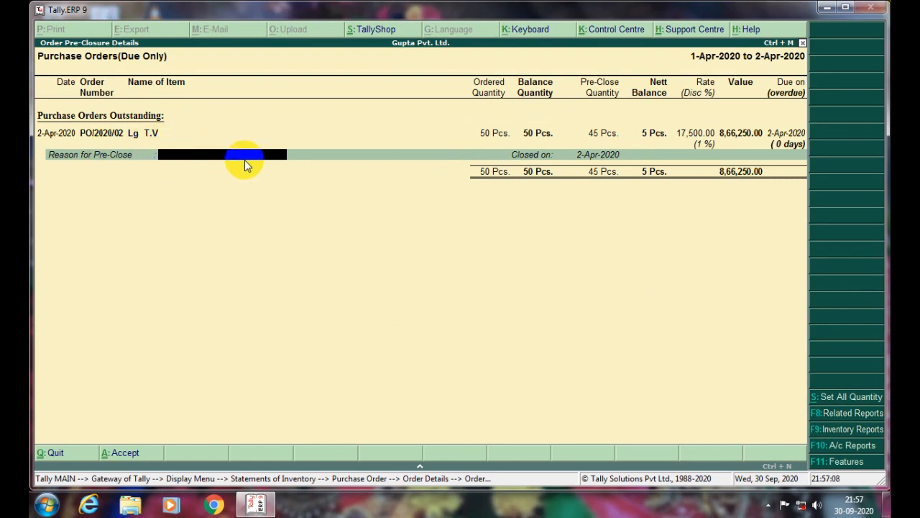
{"action": "type", "text": "RATE ISSUE"}
{"action": "key", "text": "Return"}
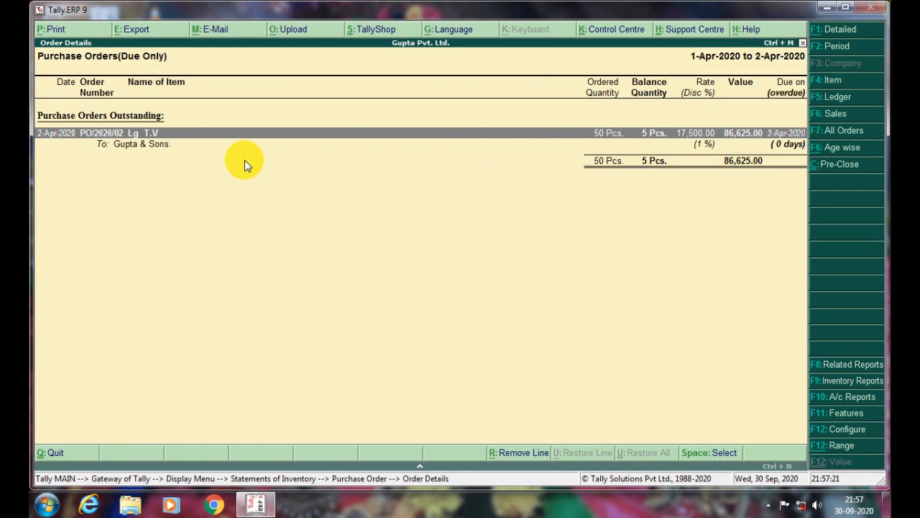
Step: Leave the order report and start a receipt note with the reference number RN/2020/01
{"action": "key", "text": "Escape"}
{"action": "key", "text": "Escape"}
{"action": "key", "text": "Escape"}
{"action": "key", "text": "Escape"}
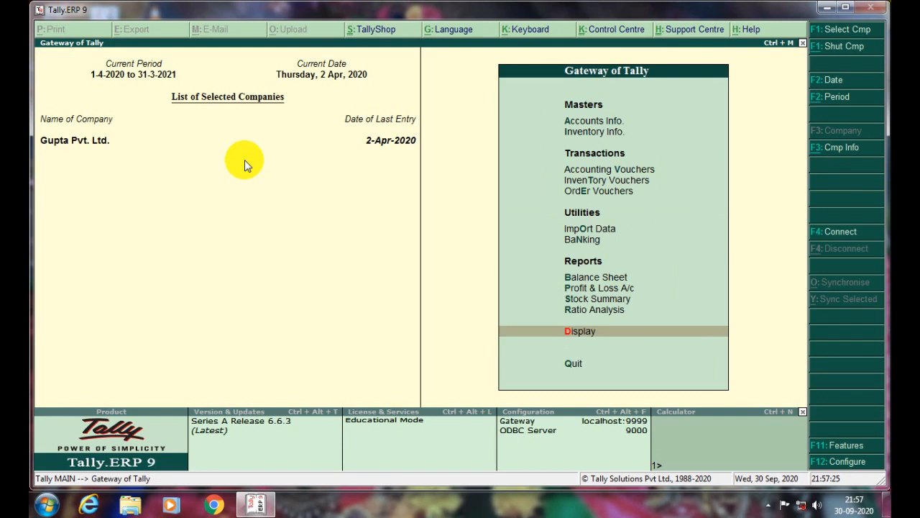
{"action": "key", "text": "v"}
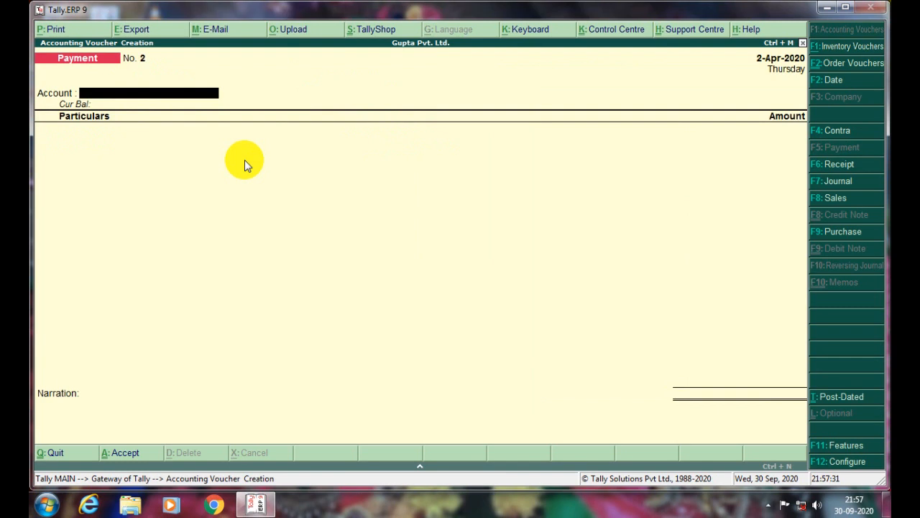
{"action": "key", "text": "alt+F9"}
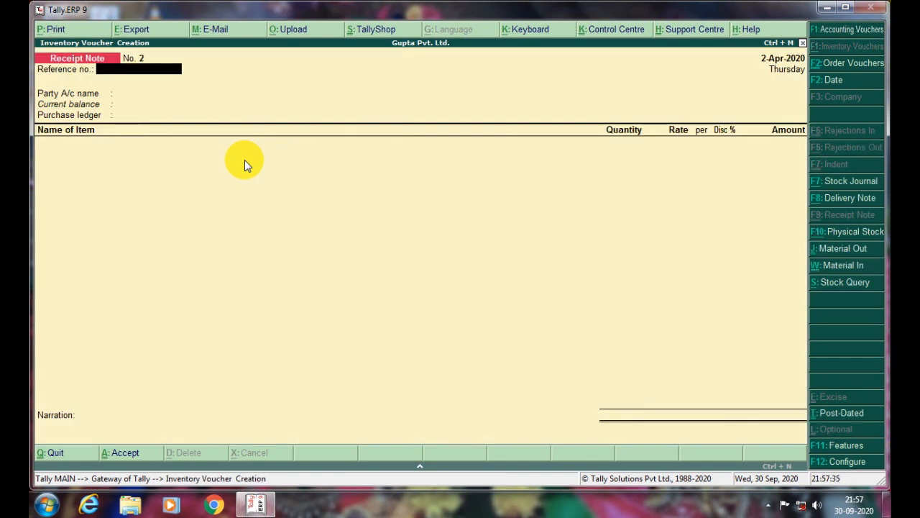
{"action": "type", "text": "RN/2020"}
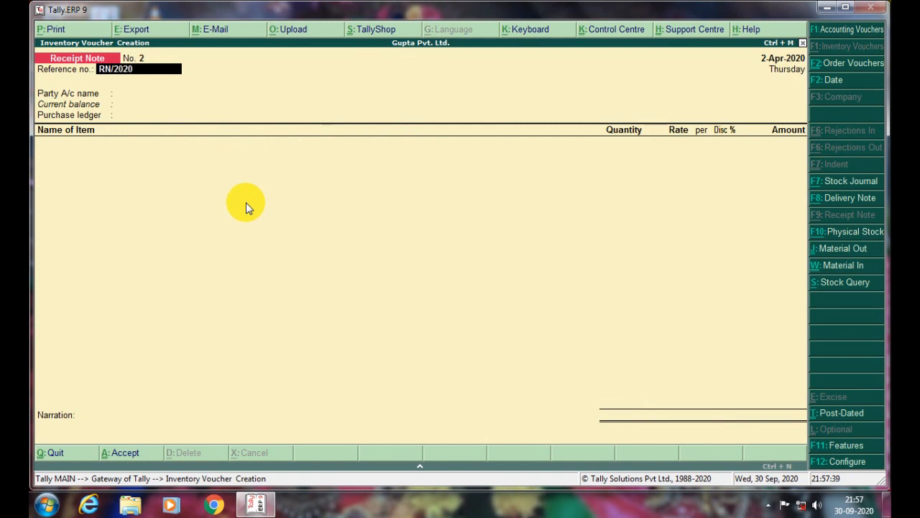
{"action": "type", "text": "/01"}
{"action": "key", "text": "Return"}
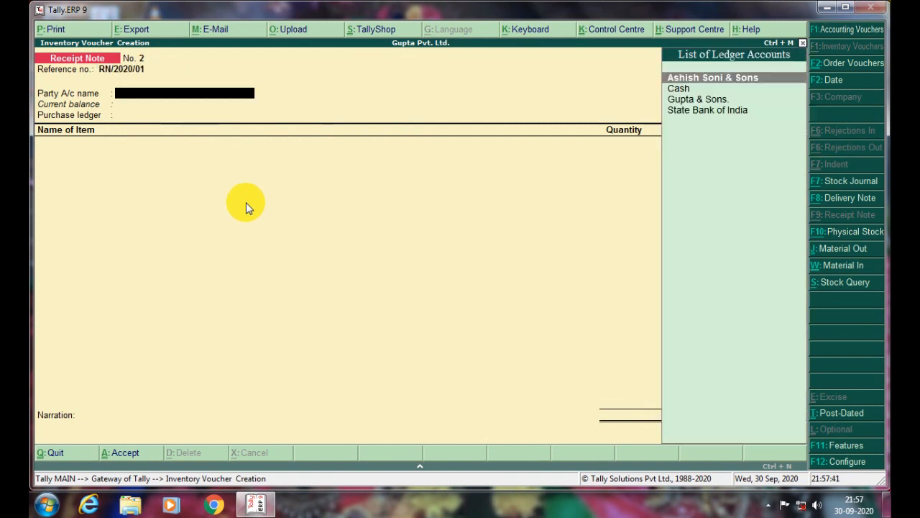
Step: Set Gupta & Sons. as the receipt note's party, link the purchase order dated 2-Apr-2020, and accept the supplier details
{"action": "key", "text": "Down"}
{"action": "key", "text": "Down"}
{"action": "key", "text": "Return"}
{"action": "key", "text": "Down"}
{"action": "key", "text": "Down"}
{"action": "key", "text": "Down"}
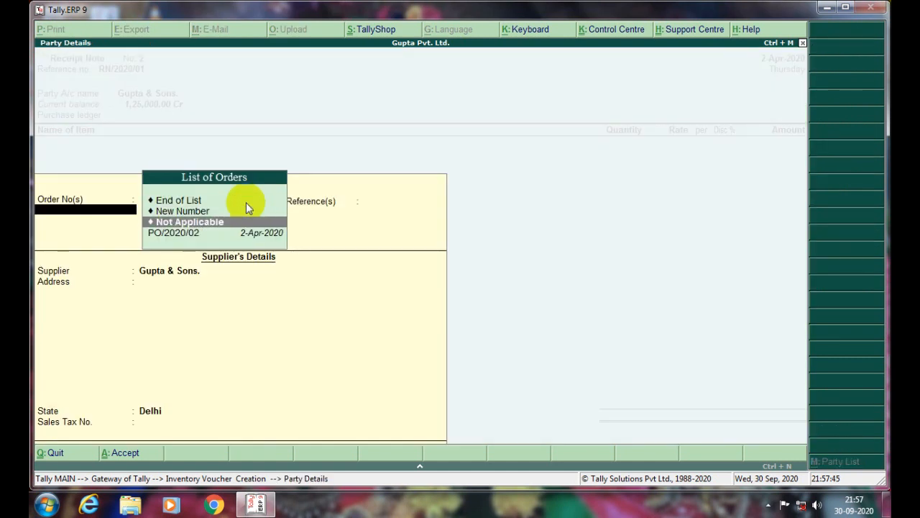
{"action": "key", "text": "Return"}
{"action": "key", "text": "Return"}
{"action": "key", "text": "Return"}
{"action": "key", "text": "Return"}
{"action": "key", "text": "Return"}
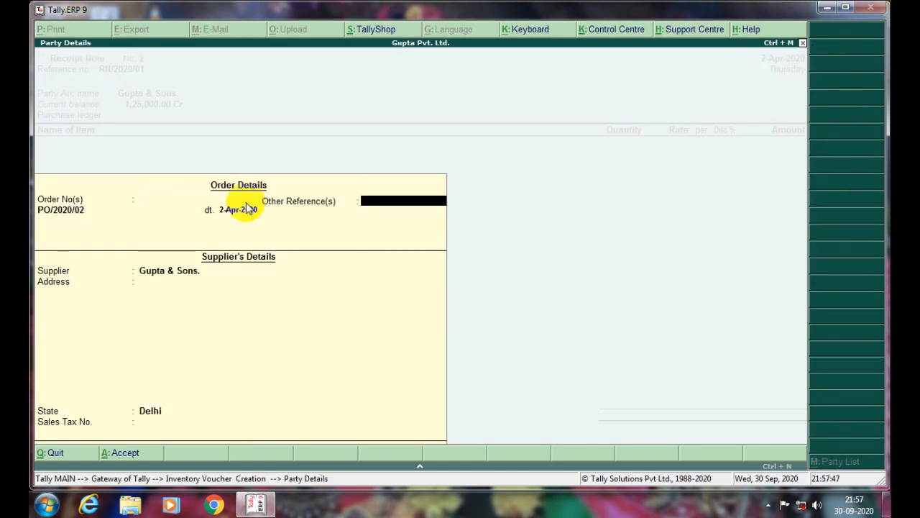
{"action": "key", "text": "Return"}
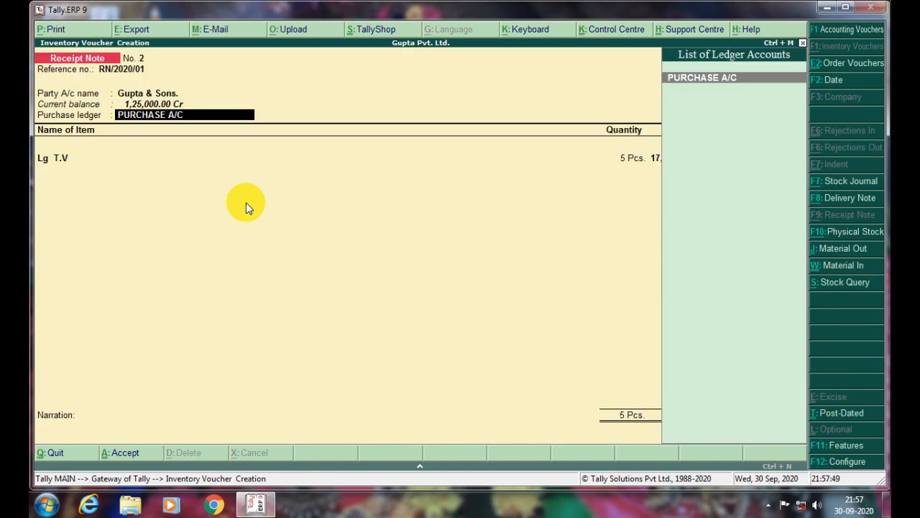
Step: Keep PURCHASE A/C as the ledger and allocate 5 Pcs. of Lg T.V at 17,500.00 with 1% discount to the Bhajanpura godown
{"action": "key", "text": "Return"}
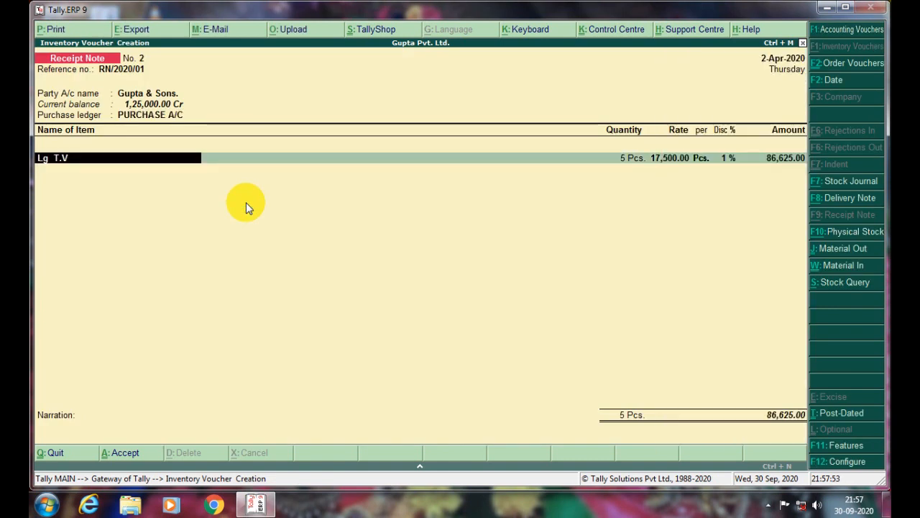
{"action": "key", "text": "Return"}
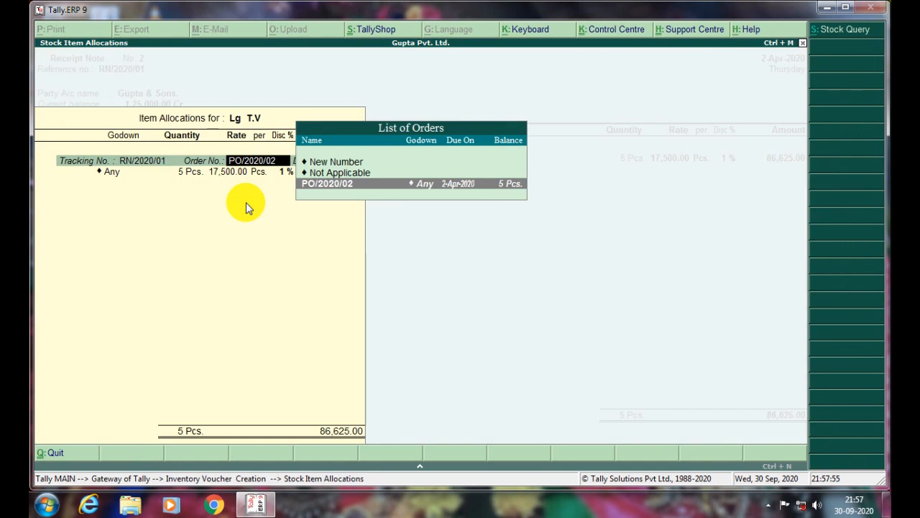
{"action": "key", "text": "Return"}
{"action": "key", "text": "Return"}
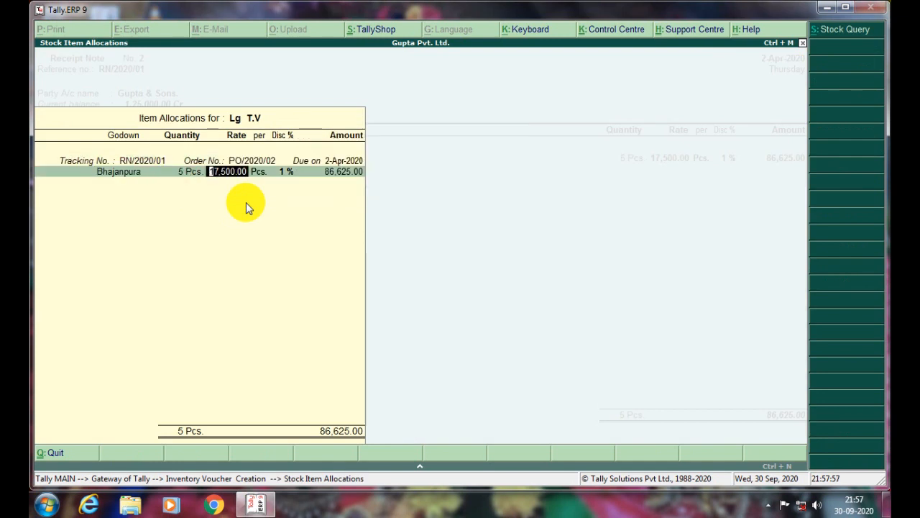
{"action": "key", "text": "BackSpace"}
{"action": "key", "text": "BackSpace"}
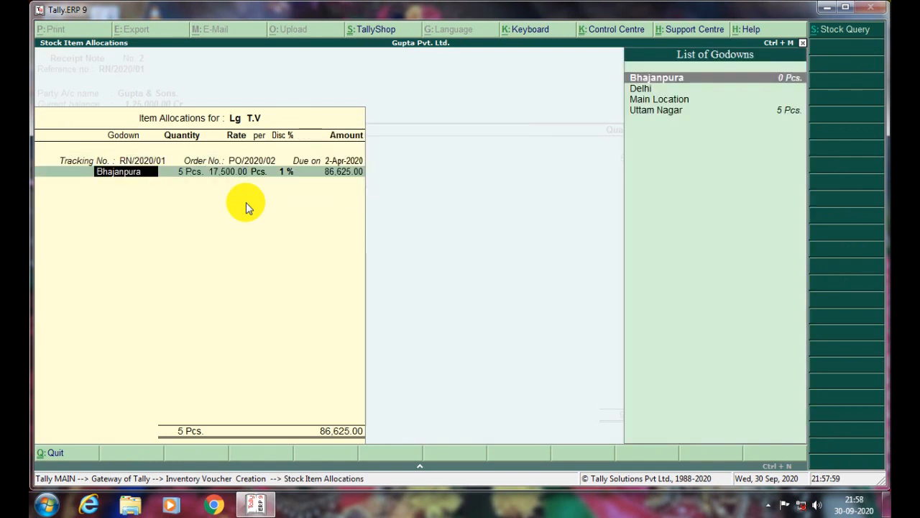
{"action": "key", "text": "Return"}
{"action": "key", "text": "Return"}
{"action": "key", "text": "Return"}
{"action": "key", "text": "Return"}
{"action": "key", "text": "Return"}
{"action": "key", "text": "Return"}
{"action": "key", "text": "Return"}
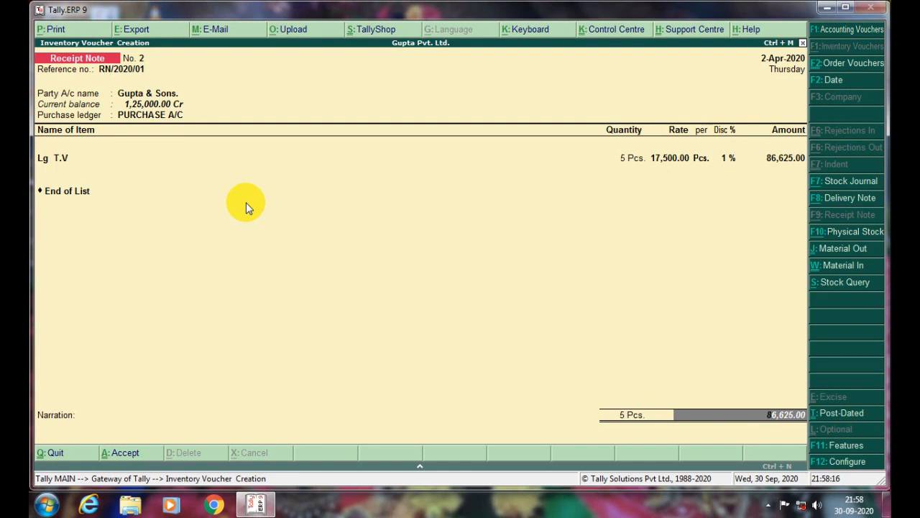
Step: Finish the receipt note entry and leave voucher creation for the Gateway of Tally
{"action": "key", "text": "F5"}
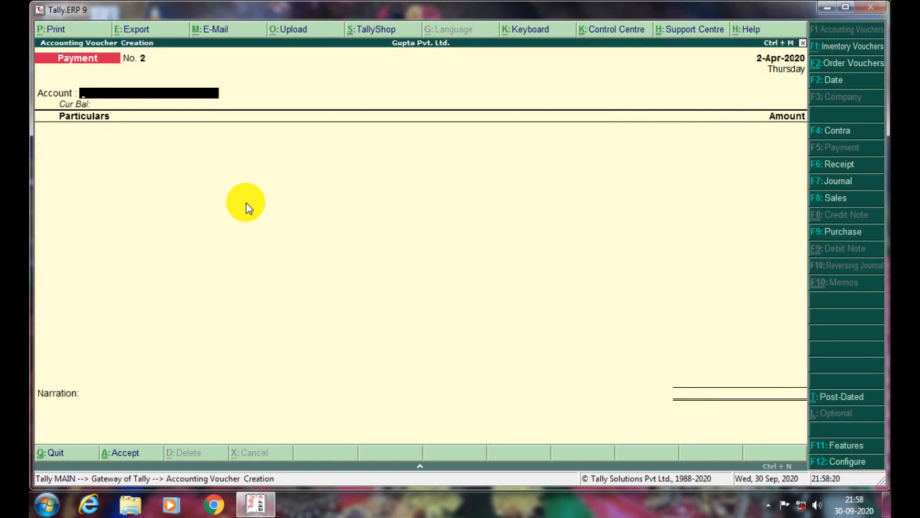
{"action": "key", "text": "Escape"}
{"action": "key", "text": "y"}
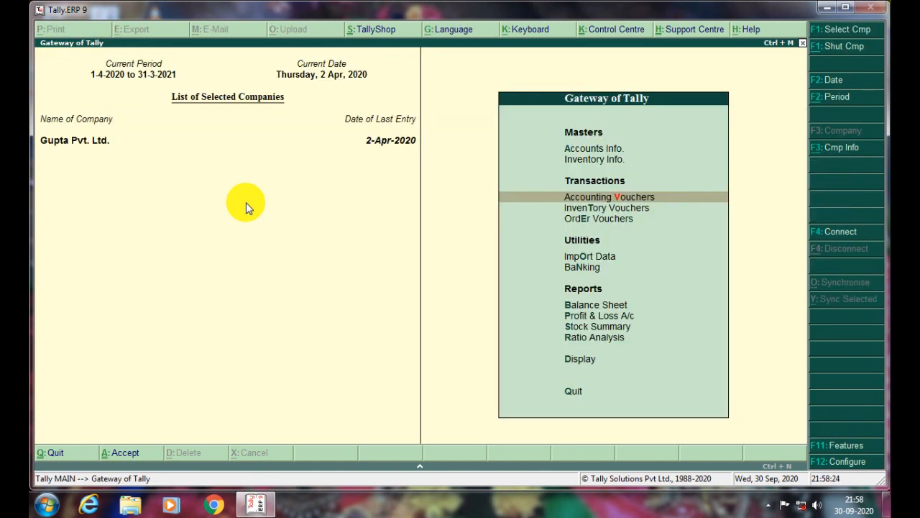
Step: Open the Display reports from the Gateway of Tally
{"action": "key", "text": "Down"}
{"action": "key", "text": "Down"}
{"action": "key", "text": "Down"}
{"action": "key", "text": "Down"}
{"action": "key", "text": "Down"}
{"action": "key", "text": "Down"}
{"action": "key", "text": "Down"}
{"action": "key", "text": "Down"}
{"action": "key", "text": "Down"}
{"action": "key", "text": "Return"}
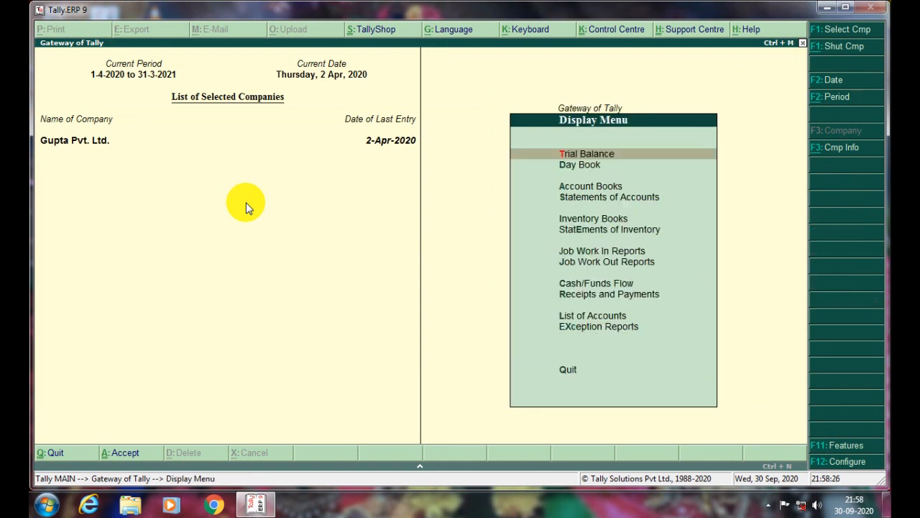
{"action": "key", "text": "Down"}
{"action": "key", "text": "Down"}
{"action": "key", "text": "Down"}
{"action": "key", "text": "Down"}
{"action": "key", "text": "Up"}
{"action": "key", "text": "Up"}
{"action": "key", "text": "Up"}
{"action": "key", "text": "Down"}
{"action": "key", "text": "Down"}
{"action": "key", "text": "Up"}
{"action": "key", "text": "Down"}
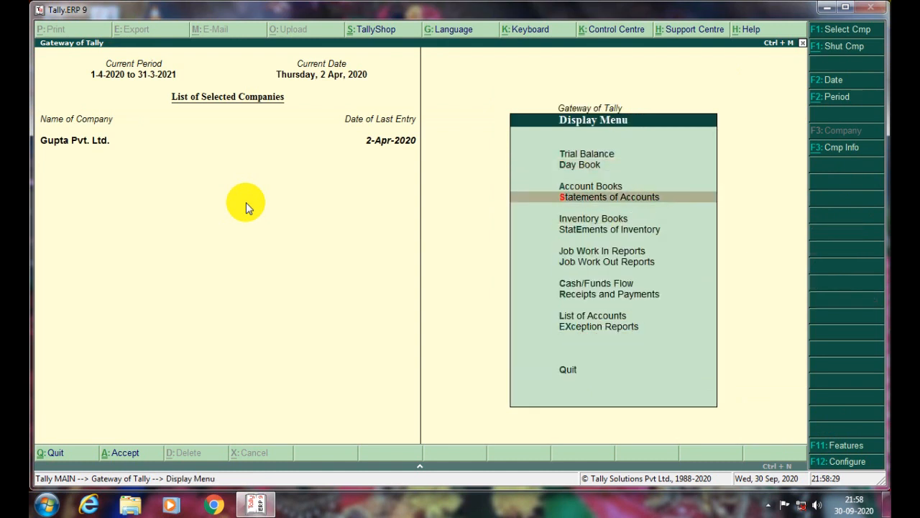
{"action": "key", "text": "Return"}
{"action": "key", "text": "Return"}
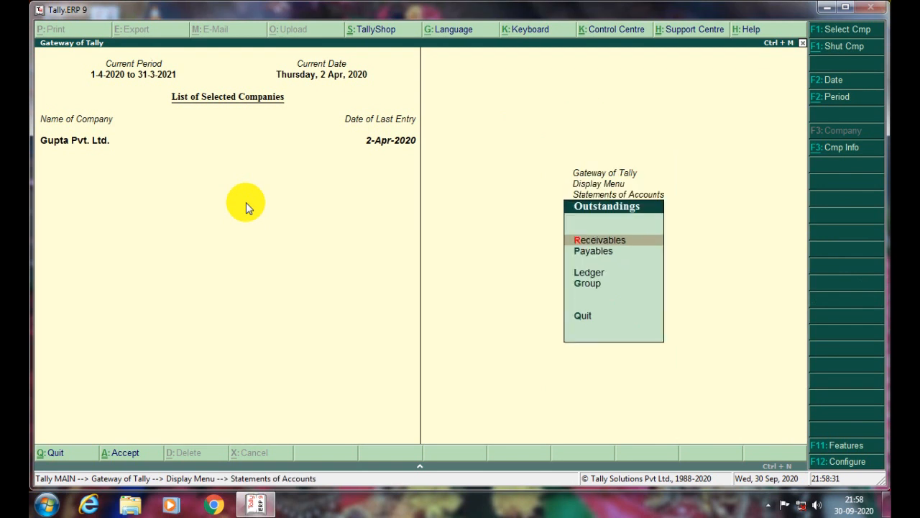
{"action": "key", "text": "Escape"}
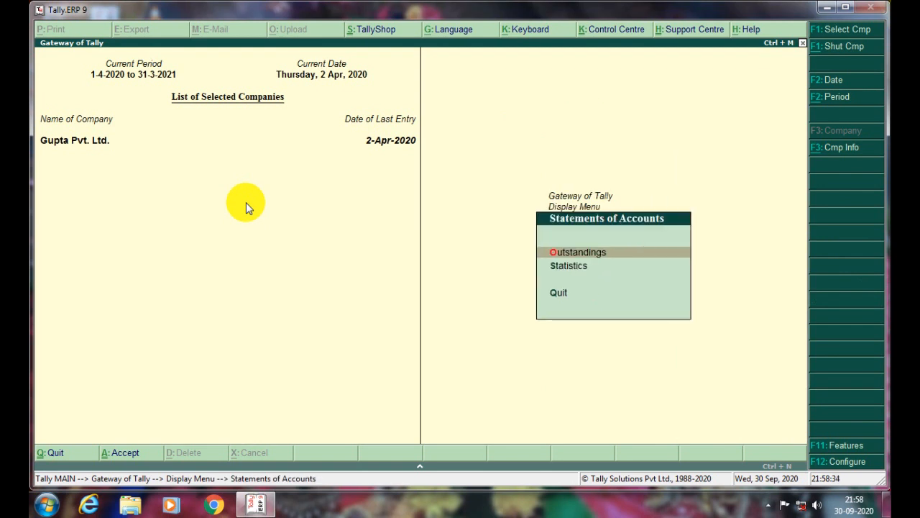
{"action": "key", "text": "Escape"}
Step: Open the Purchase Order Outstandings options within the Statements of Inventory
{"action": "key", "text": "Down"}
{"action": "key", "text": "Down"}
{"action": "key", "text": "Down"}
{"action": "key", "text": "Up"}
{"action": "key", "text": "Return"}
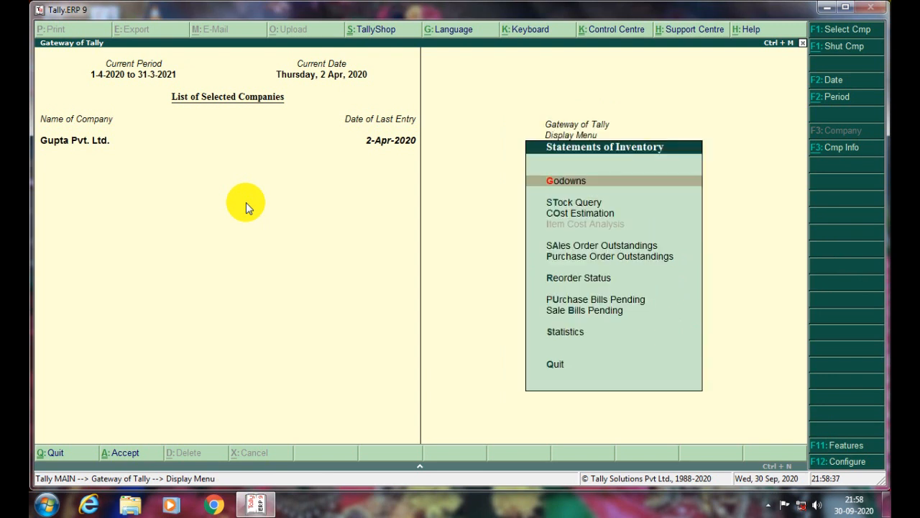
{"action": "key", "text": "Down"}
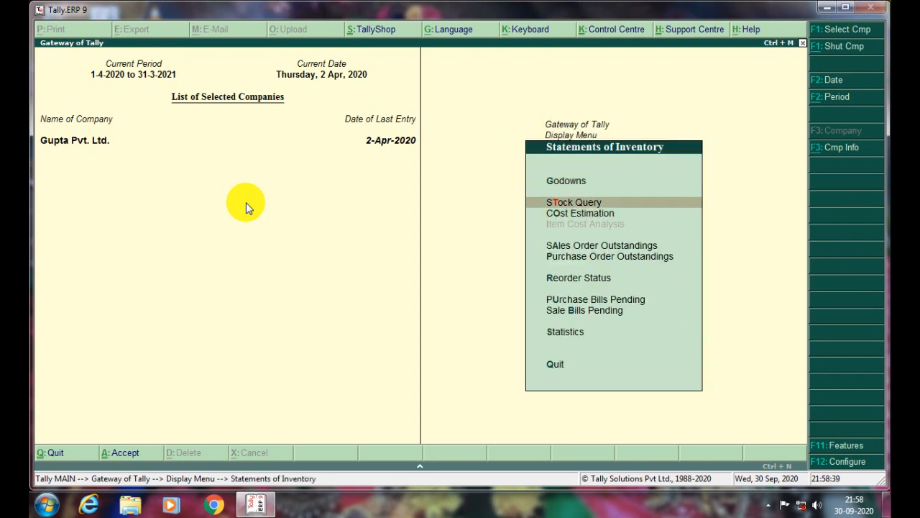
{"action": "key", "text": "Down"}
{"action": "key", "text": "Down"}
{"action": "key", "text": "Down"}
{"action": "key", "text": "Down"}
{"action": "key", "text": "Up"}
{"action": "key", "text": "Return"}
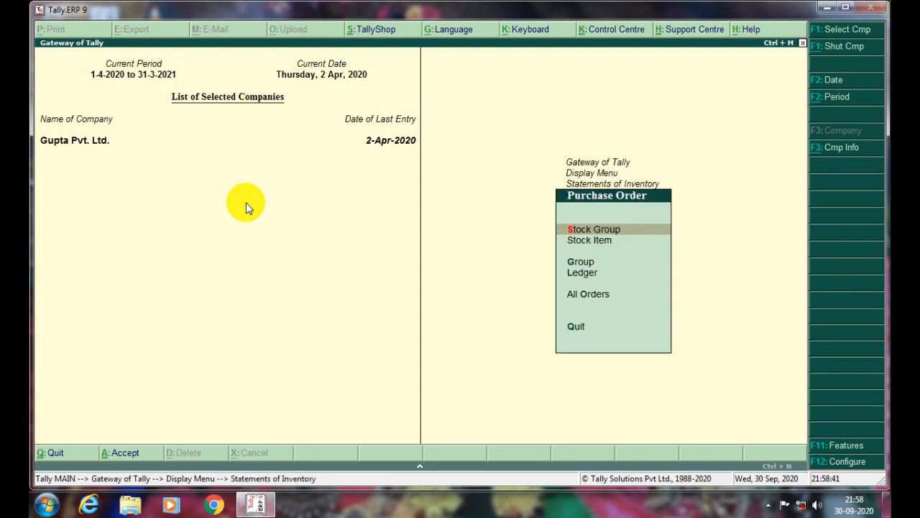
Step: Check the outstanding purchase orders report covering all orders, and close it
{"action": "key", "text": "Down"}
{"action": "key", "text": "Down"}
{"action": "key", "text": "Down"}
{"action": "key", "text": "Down"}
{"action": "key", "text": "Return"}
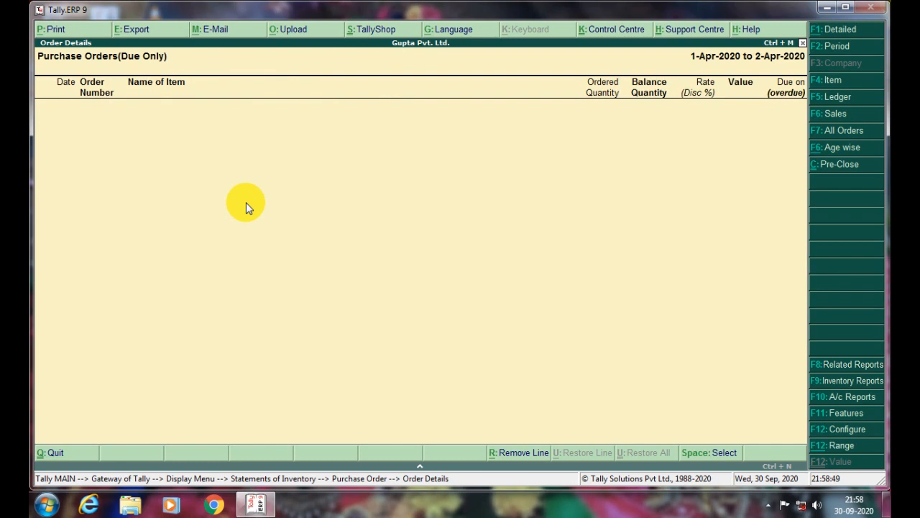
{"action": "key", "text": "Escape"}
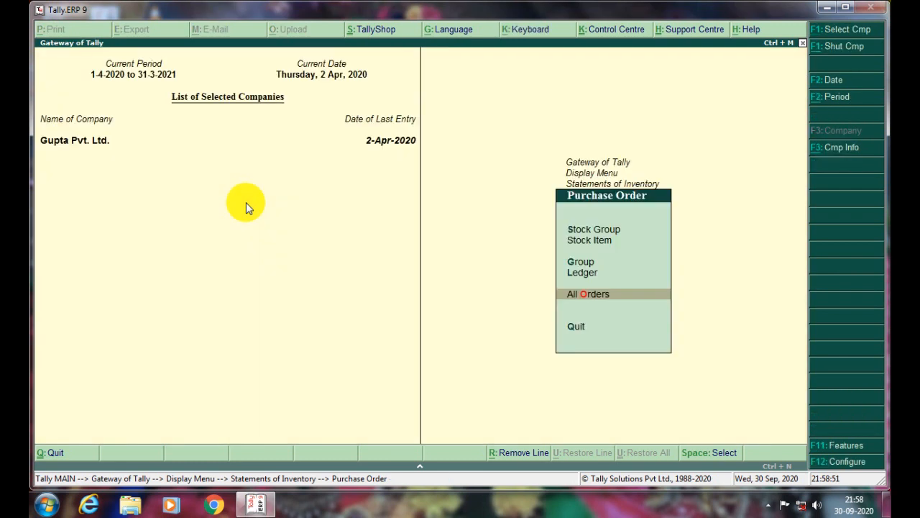
Step: Open the Purchase Bills Pending report and expand it to the detailed format
{"action": "key", "text": "Escape"}
{"action": "key", "text": "Down"}
{"action": "key", "text": "Down"}
{"action": "key", "text": "Down"}
{"action": "key", "text": "Up"}
{"action": "key", "text": "Return"}
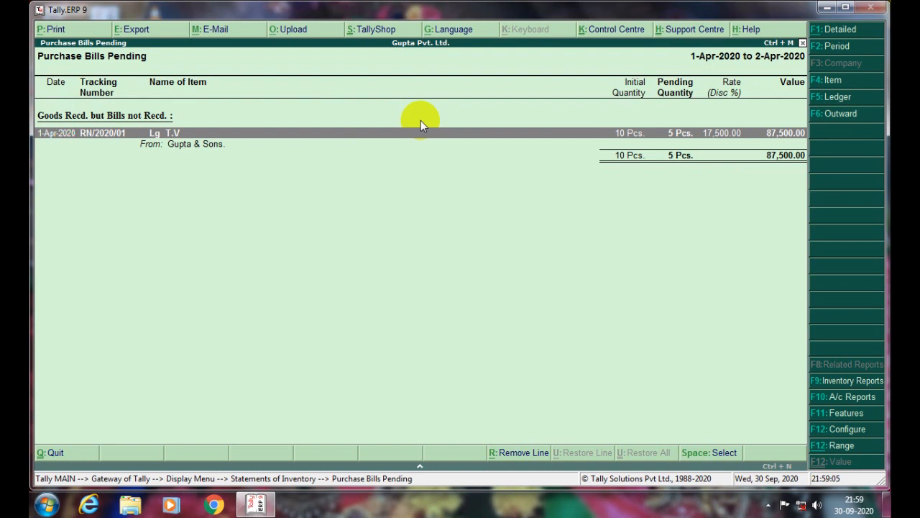
{"action": "left_click", "coordinate": [662, 136]}
{"action": "key", "text": "alt+F1"}
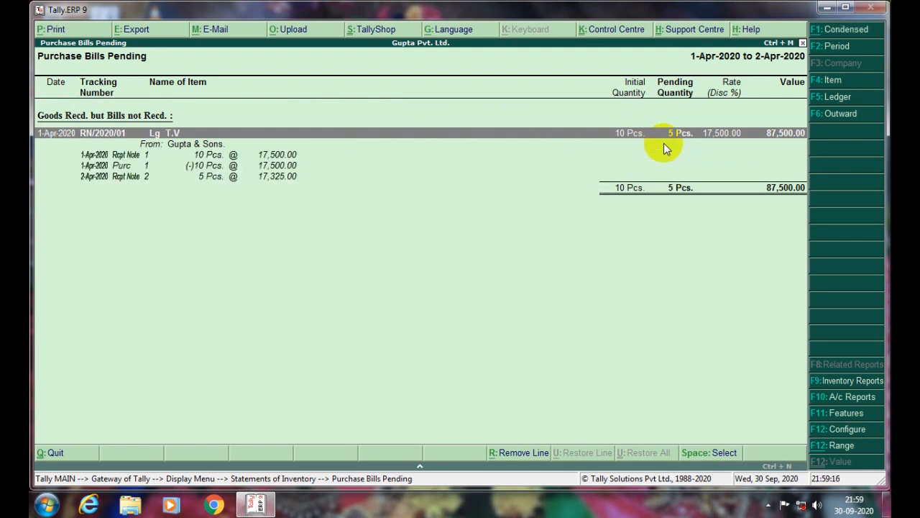
Step: Examine the receipt note and purchase entries under tracking number RN/2020/01, and return to the Gateway of Tally
{"action": "key", "text": "Down"}
{"action": "key", "text": "Down"}
{"action": "key", "text": "Up"}
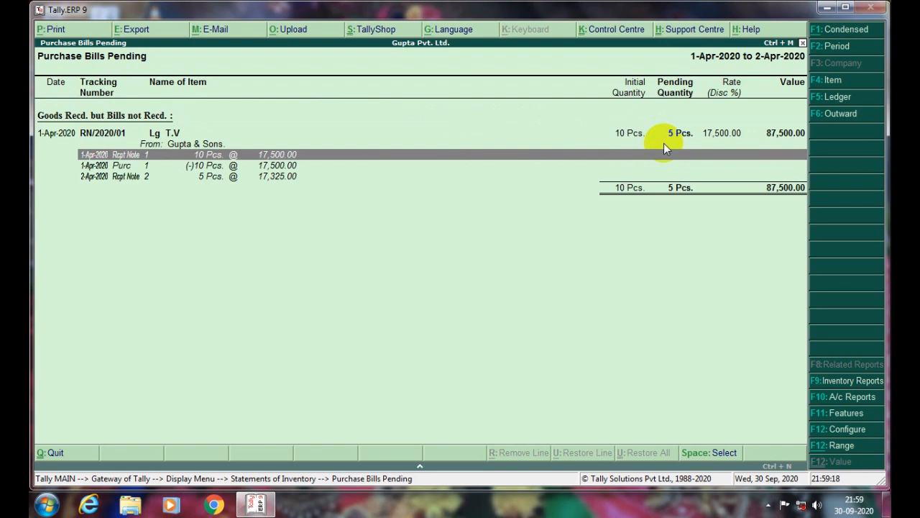
{"action": "key", "text": "Down"}
{"action": "key", "text": "Up"}
{"action": "key", "text": "Down"}
{"action": "key", "text": "Down"}
{"action": "key", "text": "Up"}
{"action": "key", "text": "Down"}
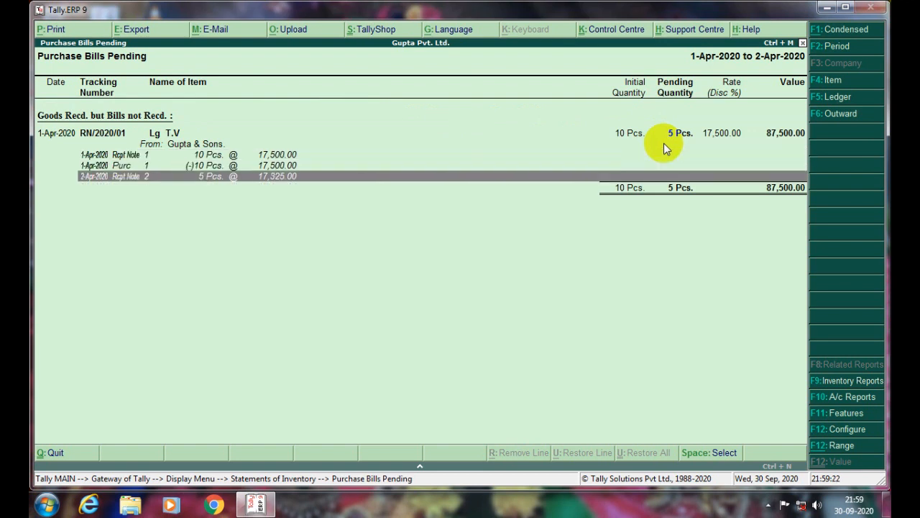
{"action": "key", "text": "Escape"}
{"action": "key", "text": "Escape"}
{"action": "key", "text": "Escape"}
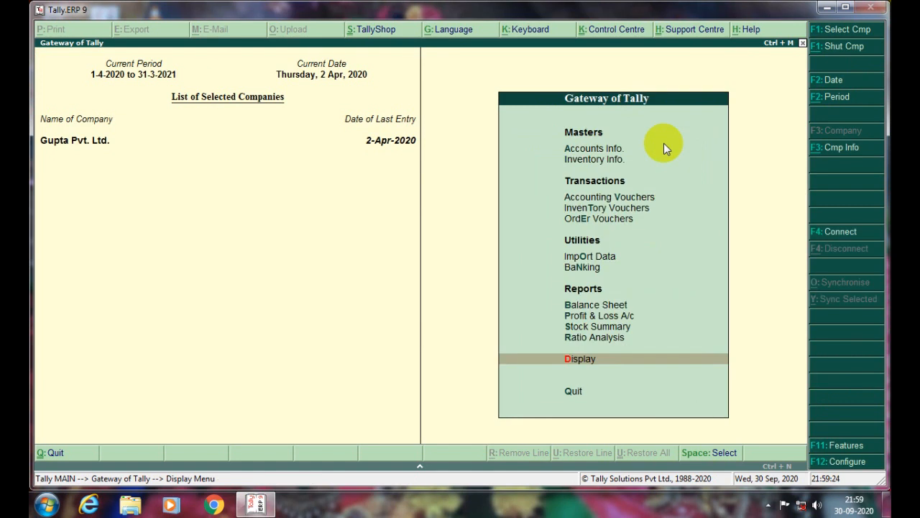
Step: Start a purchase voucher with supplier invoice number 2020/02 dated 2-Apr-2020
{"action": "key", "text": "v"}
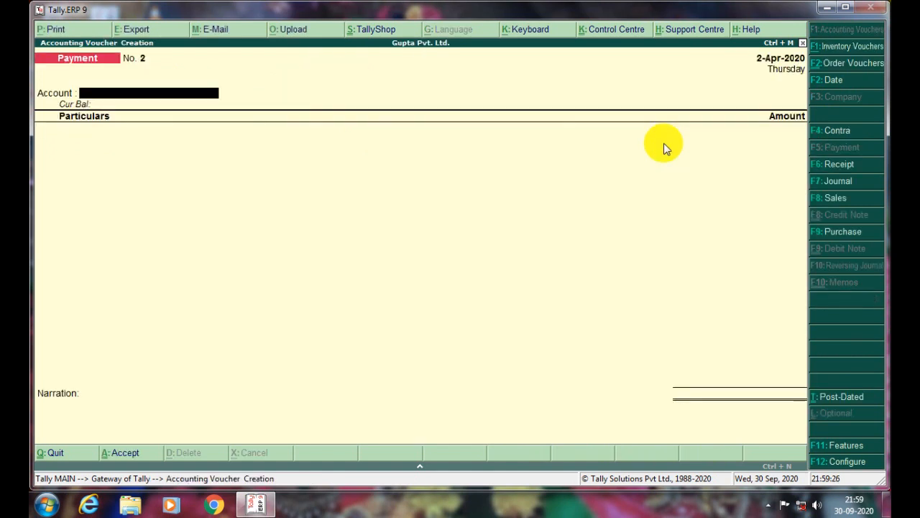
{"action": "key", "text": "F9"}
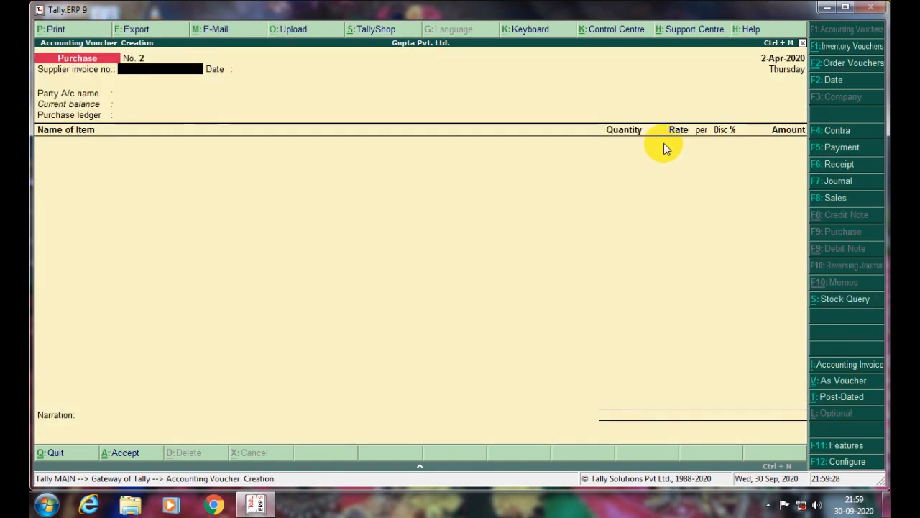
{"action": "type", "text": "2020/0"}
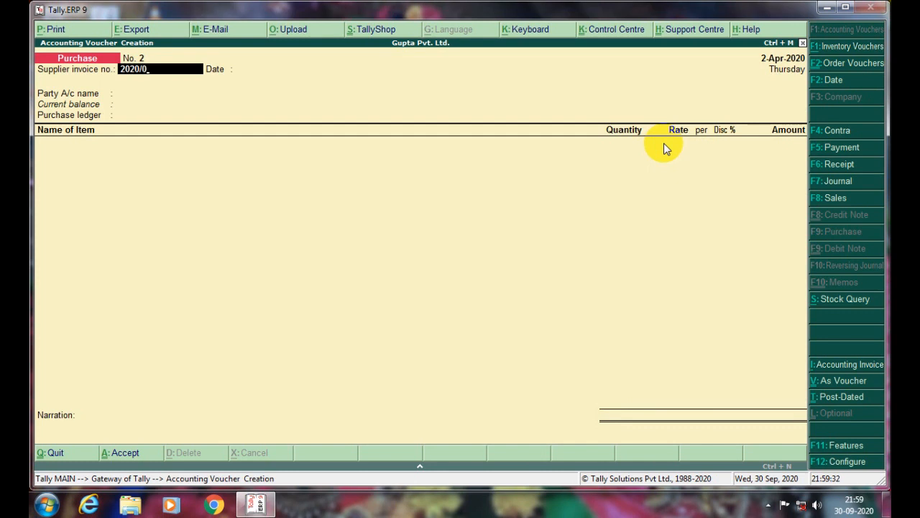
{"action": "type", "text": "2"}
{"action": "key", "text": "Return"}
{"action": "key", "text": "Return"}
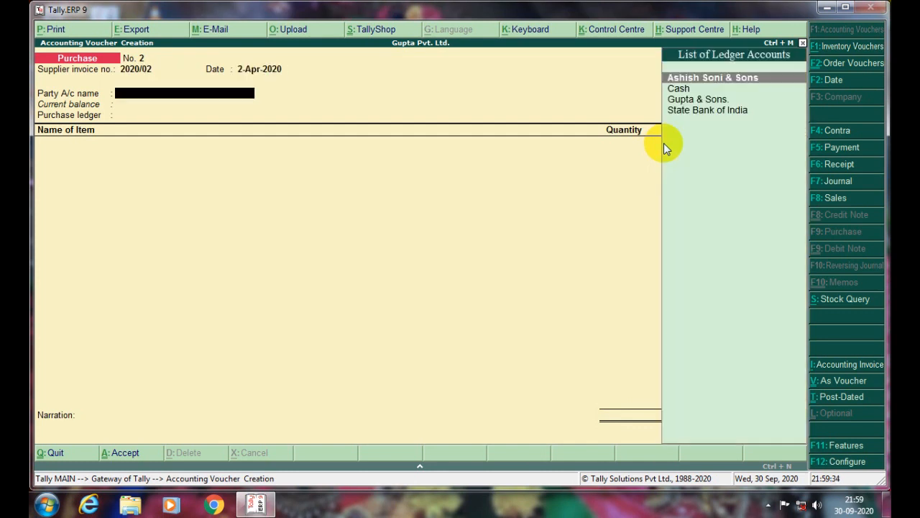
Step: Set Gupta & Sons. as the purchase voucher's party and link receipt note RN/2020/01
{"action": "key", "text": "Down"}
{"action": "key", "text": "Down"}
{"action": "key", "text": "Down"}
{"action": "key", "text": "Up"}
{"action": "key", "text": "Return"}
{"action": "key", "text": "Down"}
{"action": "key", "text": "Down"}
{"action": "key", "text": "Down"}
{"action": "key", "text": "Return"}
{"action": "key", "text": "Return"}
{"action": "key", "text": "Return"}
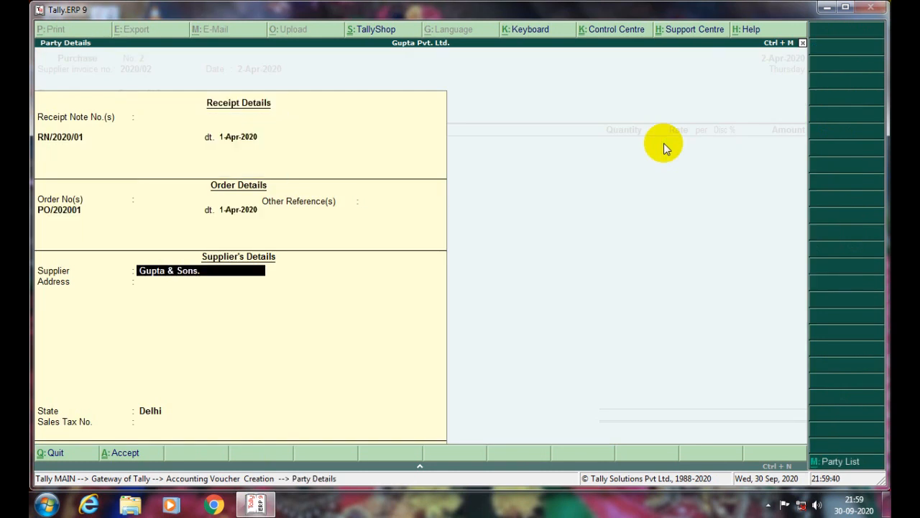
Step: Recheck the receipt note tracking numbers and accept the party details with PURCHASE A/C as the purchase ledger
{"action": "key", "text": "BackSpace"}
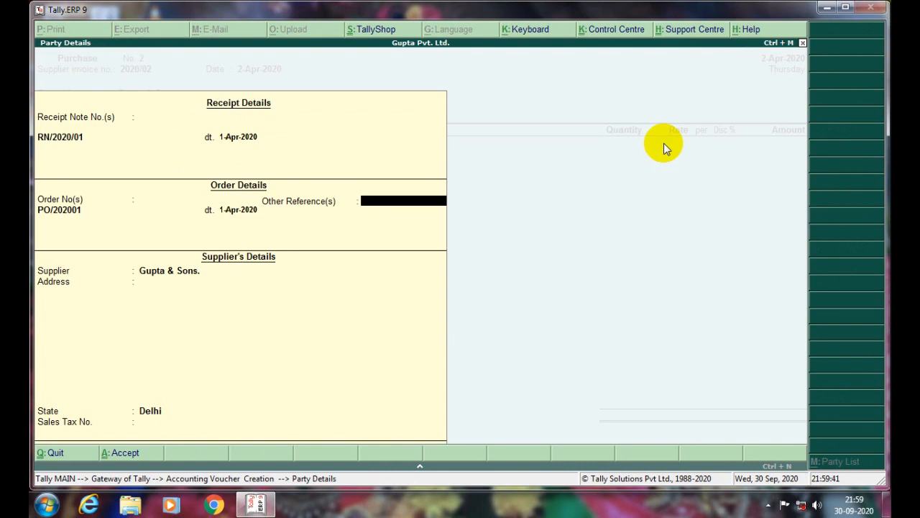
{"action": "key", "text": "BackSpace"}
{"action": "key", "text": "Return"}
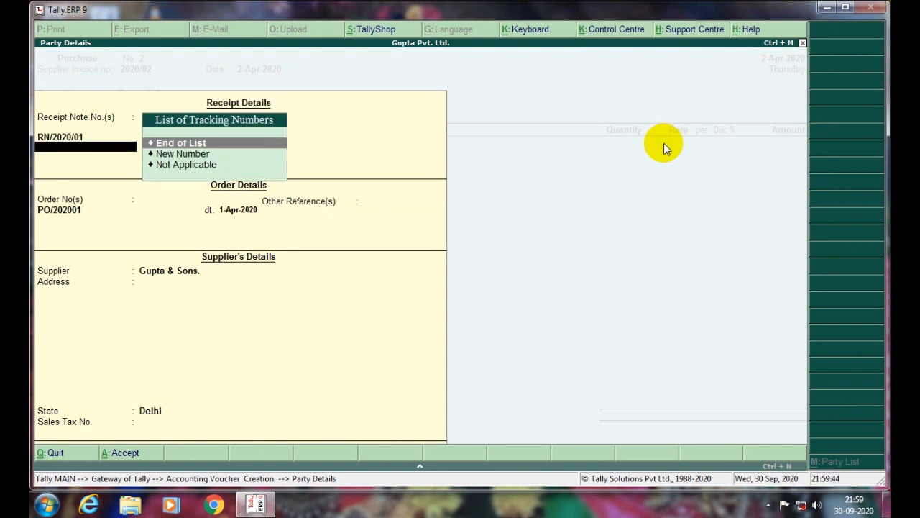
{"action": "key", "text": "BackSpace"}
{"action": "key", "text": "Return"}
{"action": "key", "text": "Return"}
{"action": "key", "text": "Return"}
{"action": "key", "text": "Return"}
{"action": "key", "text": "Return"}
{"action": "key", "text": "Return"}
{"action": "key", "text": "Return"}
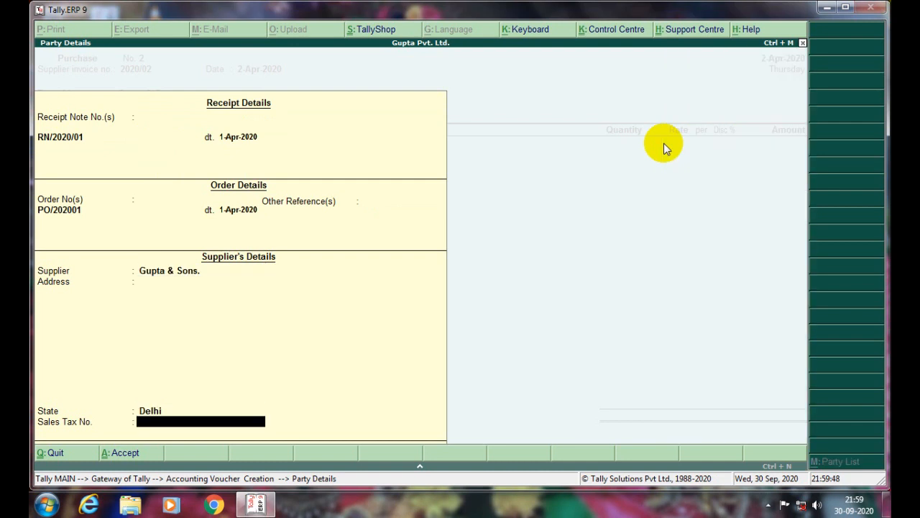
{"action": "key", "text": "Return"}
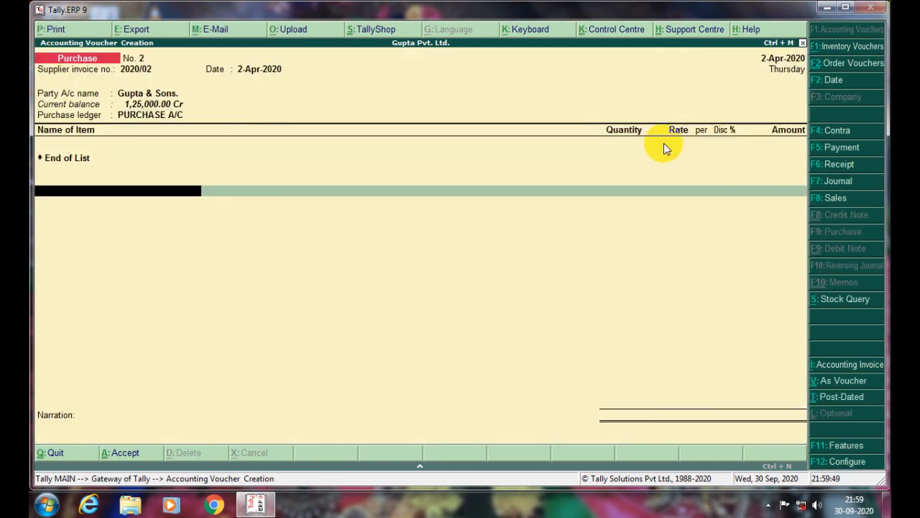
Step: Reopen the Gupta & Sons. party details and look through the tracking numbers, keeping receipt note RN/2020/01
{"action": "key", "text": "BackSpace"}
{"action": "key", "text": "BackSpace"}
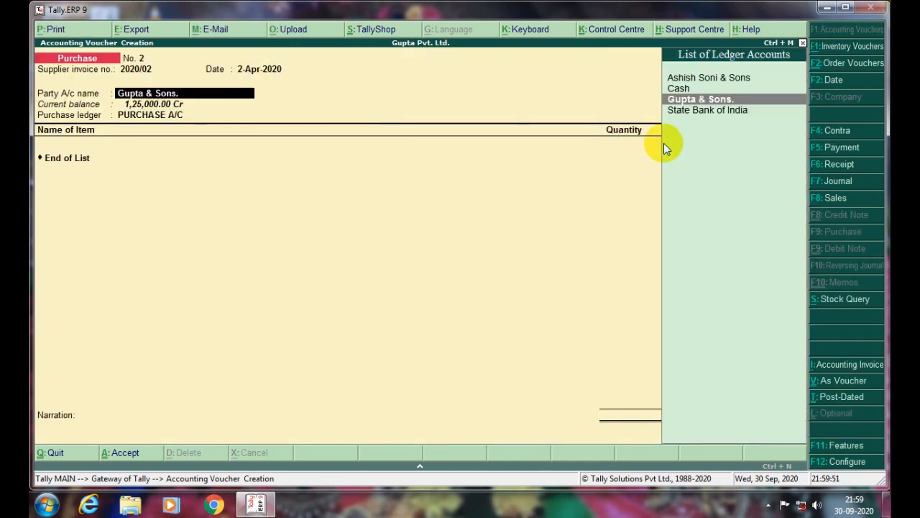
{"action": "key", "text": "Return"}
{"action": "key", "text": "Up"}
{"action": "key", "text": "Up"}
{"action": "key", "text": "Up"}
{"action": "key", "text": "Down"}
{"action": "key", "text": "Down"}
{"action": "key", "text": "Down"}
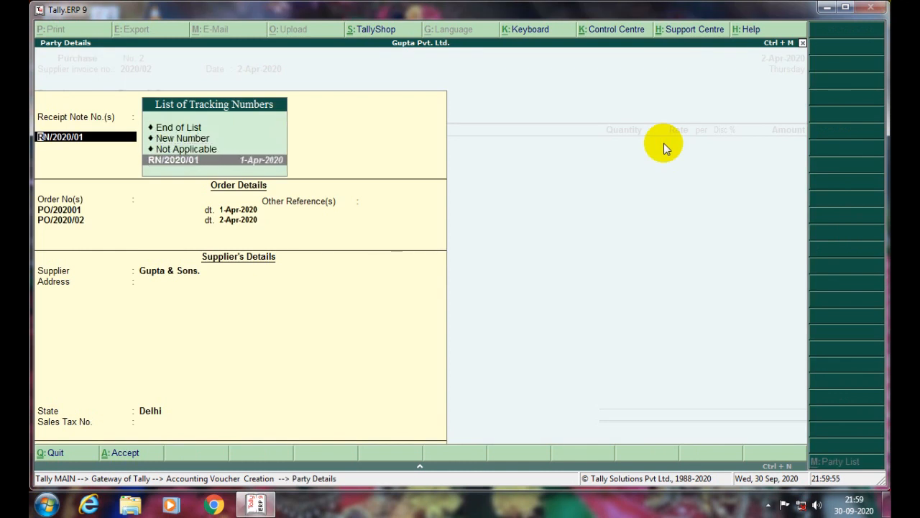
{"action": "key", "text": "Up"}
{"action": "key", "text": "Up"}
{"action": "key", "text": "Down"}
{"action": "key", "text": "Down"}
{"action": "key", "text": "Up"}
{"action": "key", "text": "Up"}
{"action": "key", "text": "Up"}
{"action": "key", "text": "Down"}
{"action": "key", "text": "Down"}
{"action": "key", "text": "Down"}
{"action": "key", "text": "Up"}
{"action": "key", "text": "Up"}
{"action": "key", "text": "Up"}
{"action": "key", "text": "Return"}
{"action": "key", "text": "Return"}
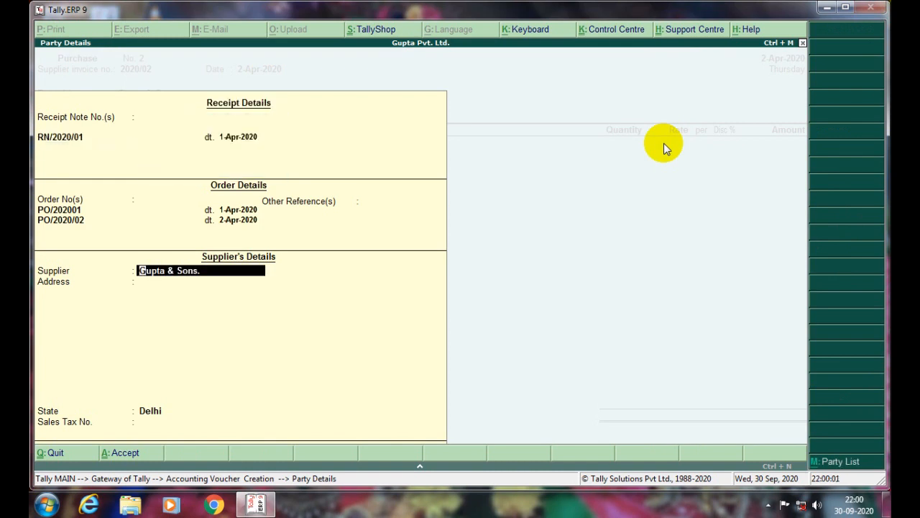
Step: Accept the supplier details with no stock items listed, and abandon the purchase voucher
{"action": "key", "text": "Return"}
{"action": "key", "text": "Return"}
{"action": "key", "text": "Return"}
{"action": "key", "text": "Return"}
{"action": "key", "text": "Return"}
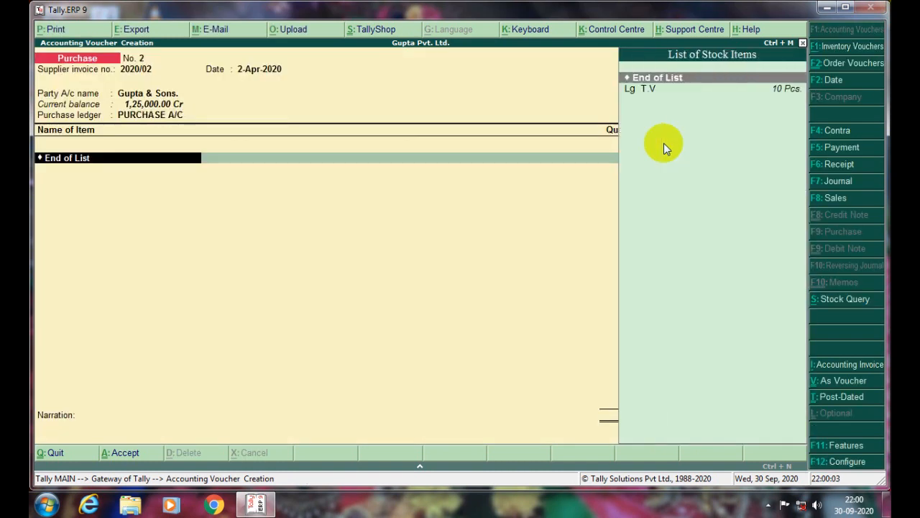
{"action": "key", "text": "Return"}
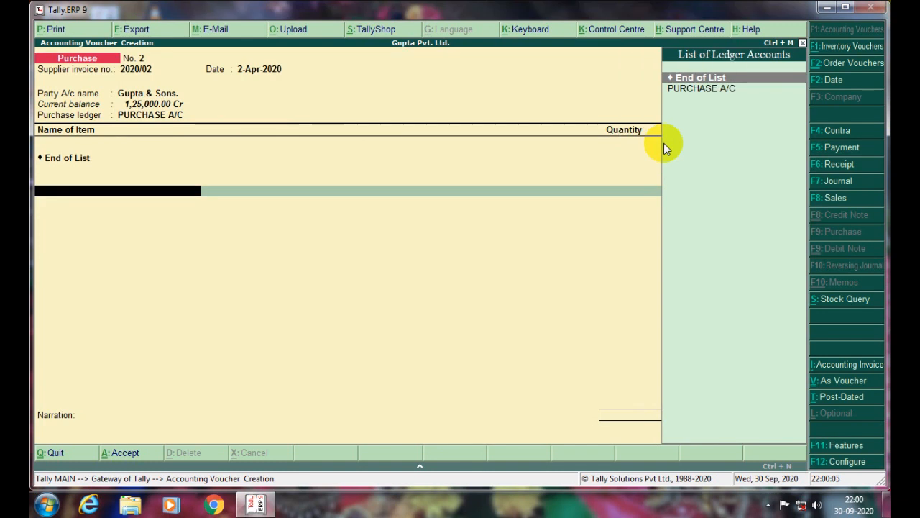
{"action": "key", "text": "Escape"}
{"action": "key", "text": "Escape"}
{"action": "key", "text": "y"}
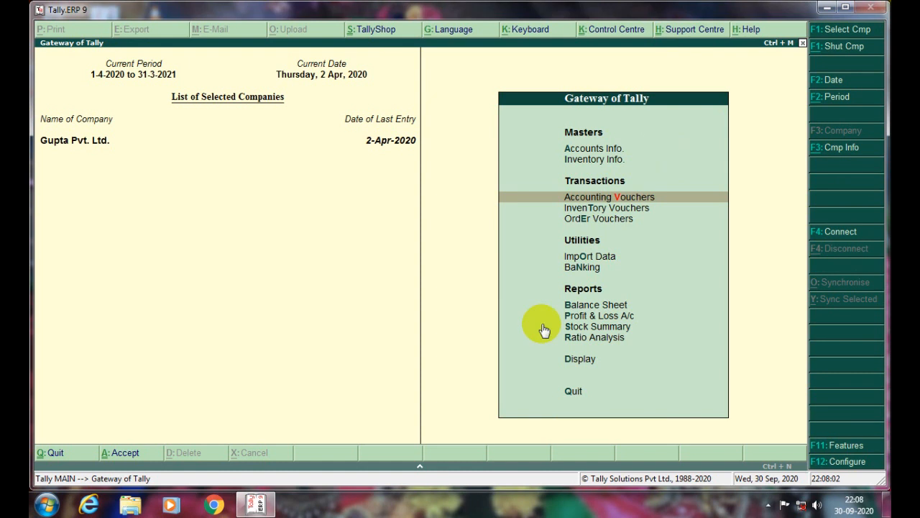
{"action": "key", "text": "Down"}
{"action": "key", "text": "Up"}
{"action": "key", "text": "Return"}
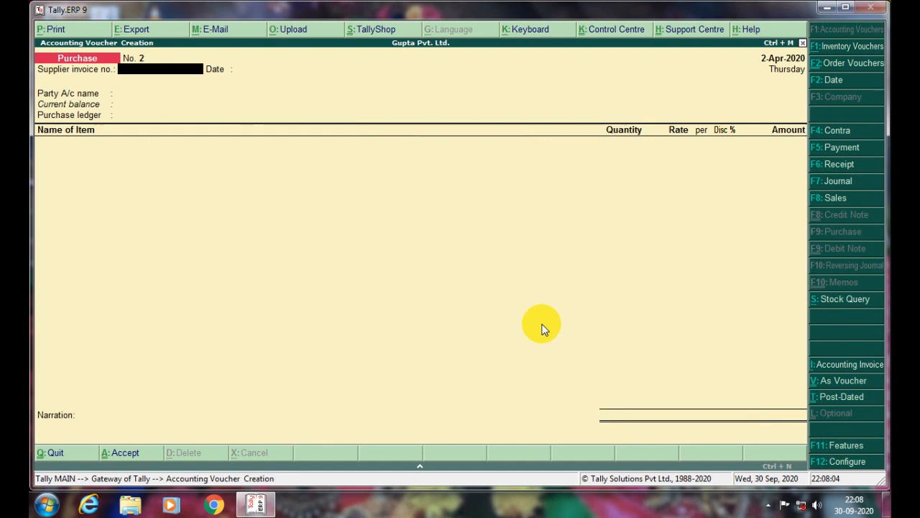
{"action": "key", "text": "Escape"}
{"action": "key", "text": "Return"}
Step: Open the Statements of Inventory among the Display reports
{"action": "key", "text": "Down"}
{"action": "key", "text": "Down"}
{"action": "key", "text": "Down"}
{"action": "key", "text": "Down"}
{"action": "key", "text": "Down"}
{"action": "key", "text": "Down"}
{"action": "key", "text": "Down"}
{"action": "key", "text": "Down"}
{"action": "key", "text": "Down"}
{"action": "key", "text": "Down"}
{"action": "key", "text": "Up"}
{"action": "key", "text": "Return"}
{"action": "key", "text": "Down"}
{"action": "key", "text": "Down"}
{"action": "key", "text": "Down"}
{"action": "key", "text": "Down"}
{"action": "key", "text": "Down"}
{"action": "key", "text": "Down"}
{"action": "key", "text": "Up"}
{"action": "key", "text": "Return"}
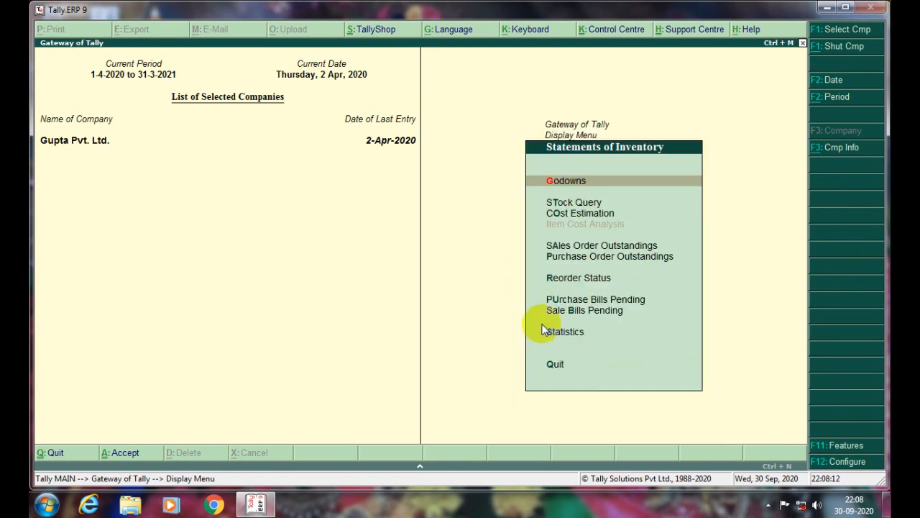
Step: Open the Purchase Bills Pending report from the Statements of Inventory
{"action": "key", "text": "Down"}
{"action": "key", "text": "Down"}
{"action": "key", "text": "Down"}
{"action": "key", "text": "Down"}
{"action": "key", "text": "Down"}
{"action": "key", "text": "Down"}
{"action": "key", "text": "Down"}
{"action": "key", "text": "Up"}
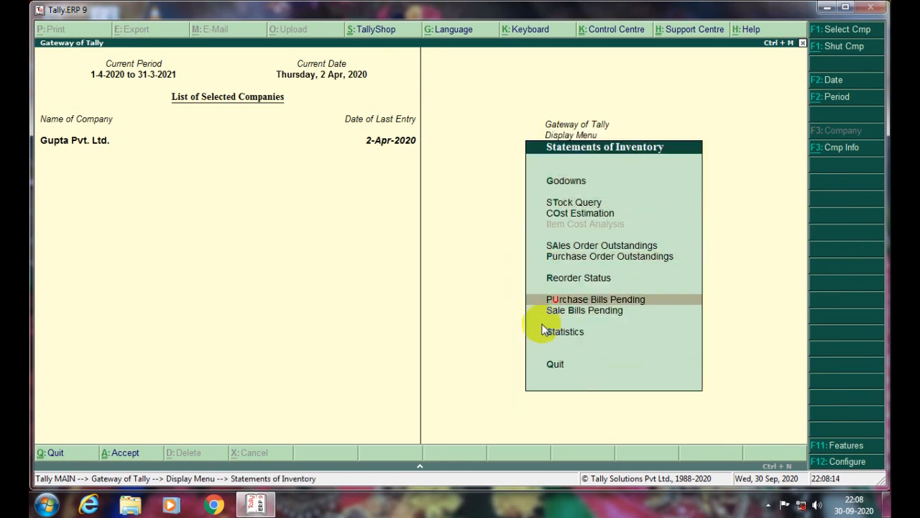
{"action": "key", "text": "Return"}
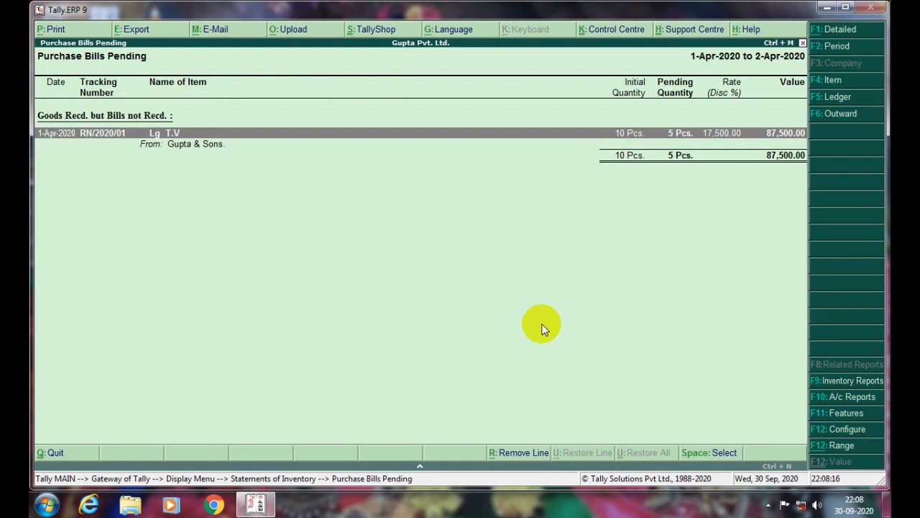
Step: Expand the RN/2020/01 line for Lg T.V, look through its receipt note and purchase entries, and leave the report
{"action": "key", "text": "shift+Return"}
{"action": "key", "text": "Down"}
{"action": "key", "text": "Down"}
{"action": "key", "text": "Down"}
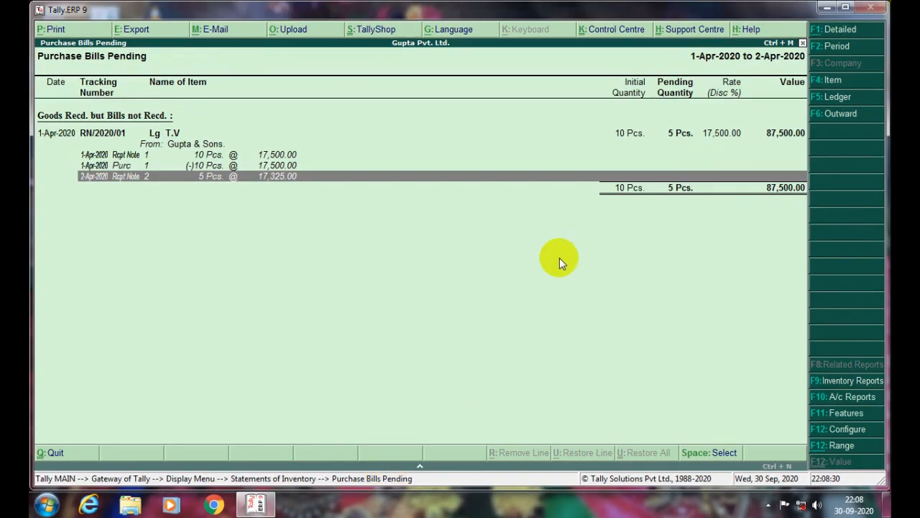
{"action": "key", "text": "Escape"}
{"action": "key", "text": "Escape"}
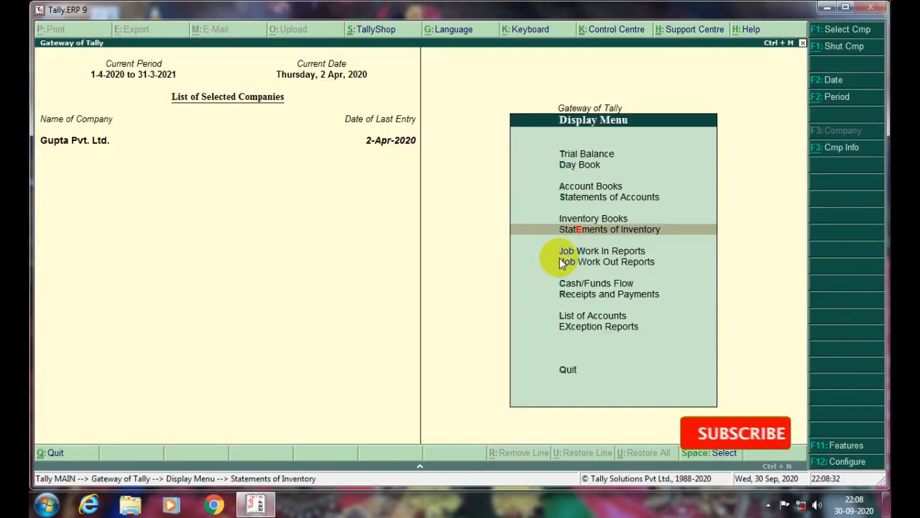
Step: Start a purchase accounting voucher with supplier invoice no. 2020/02
{"action": "key", "text": "Up"}
{"action": "key", "text": "Up"}
{"action": "key", "text": "Up"}
{"action": "key", "text": "Escape"}
{"action": "key", "text": "Up"}
{"action": "key", "text": "Up"}
{"action": "key", "text": "Up"}
{"action": "key", "text": "Up"}
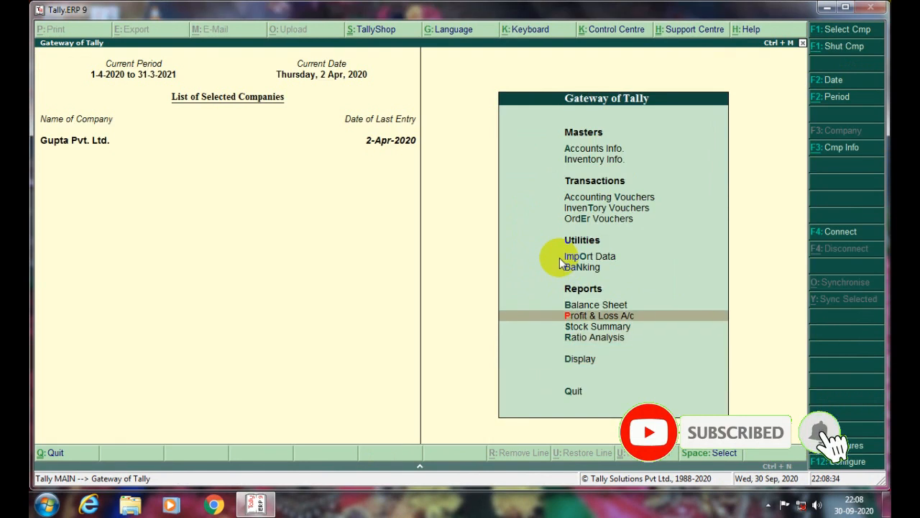
{"action": "key", "text": "v"}
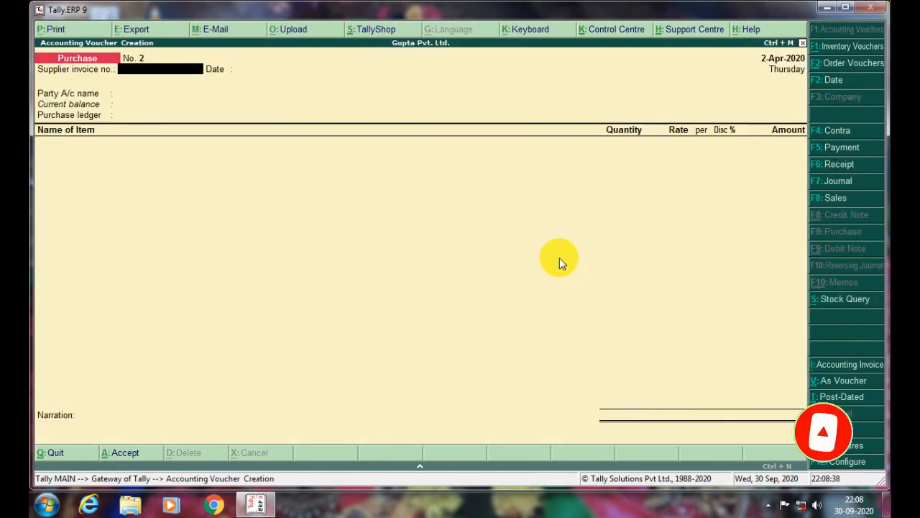
{"action": "mouse_move", "coordinate": [889, 503]}
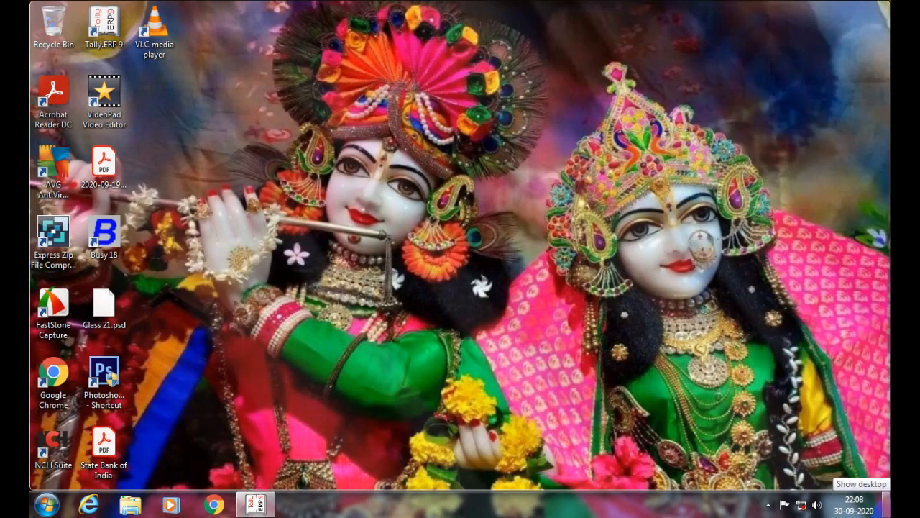
{"action": "type", "text": "20"}
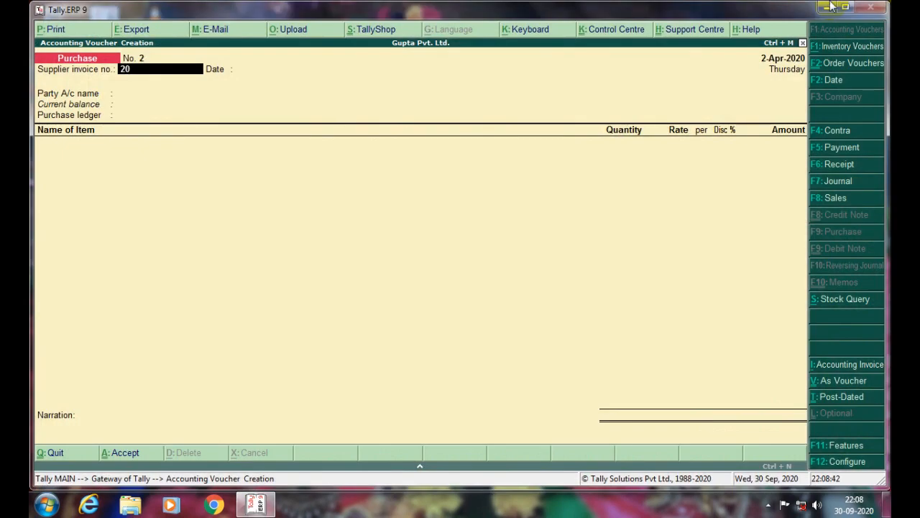
{"action": "type", "text": "20/02"}
{"action": "key", "text": "Return"}
Step: Choose Gupta & Sons. as the party, look through the receipt note tracking numbers, and abandon the purchase voucher
{"action": "key", "text": "Down"}
{"action": "key", "text": "Down"}
{"action": "key", "text": "Down"}
{"action": "key", "text": "Up"}
{"action": "key", "text": "Return"}
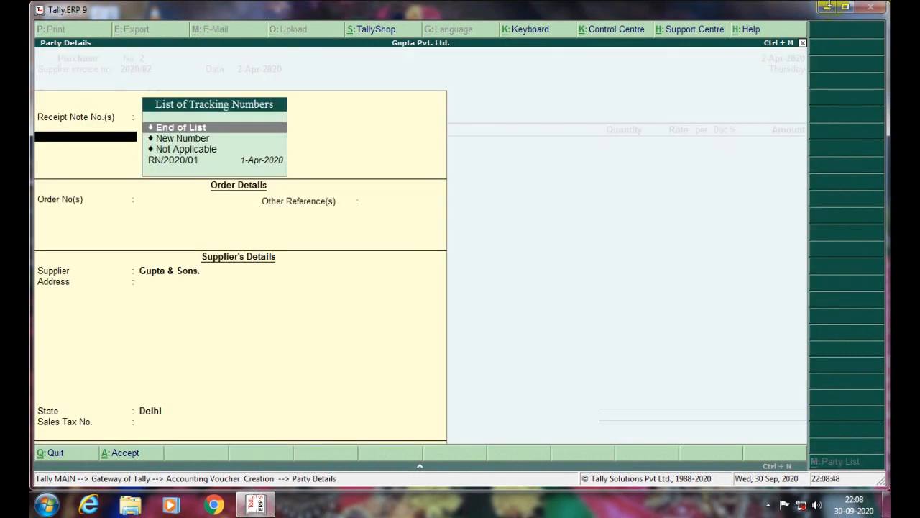
{"action": "key", "text": "Down"}
{"action": "key", "text": "Down"}
{"action": "key", "text": "Down"}
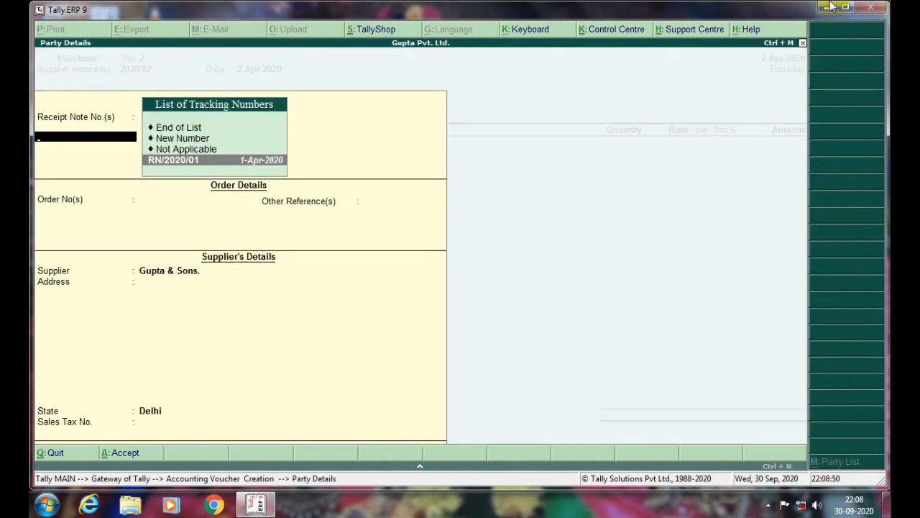
{"action": "key", "text": "Escape"}
{"action": "key", "text": "Return"}
{"action": "key", "text": "Escape"}
{"action": "key", "text": "Return"}
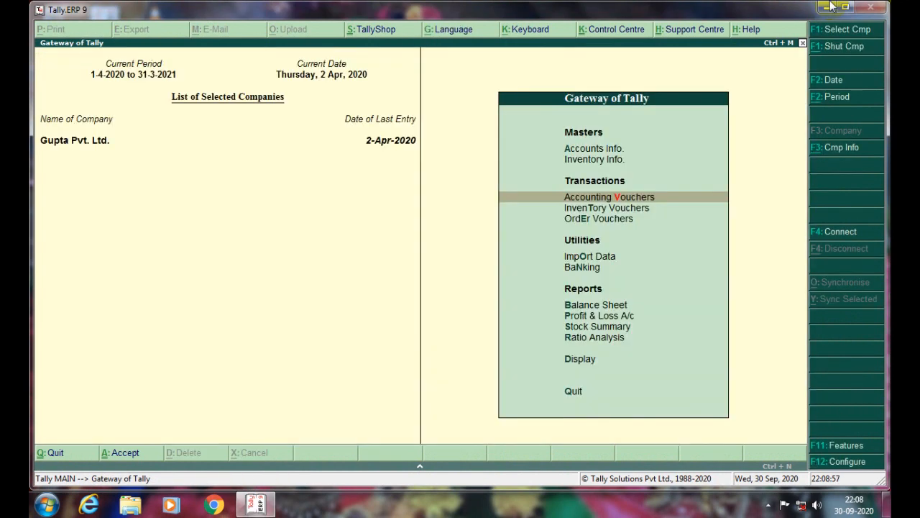
Step: Bring up Gupta & Sons. receipt note No. 2 for alteration and change its reference number to RN/2020/02
{"action": "key", "text": "Return"}
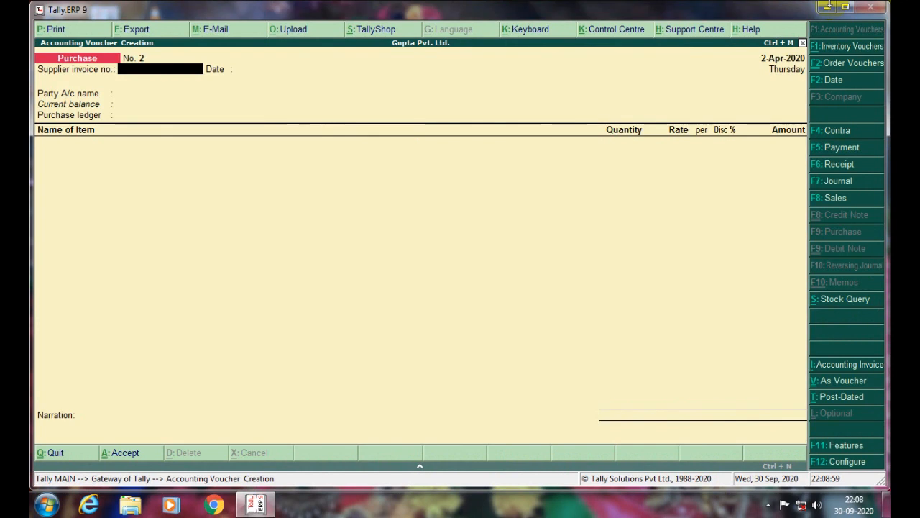
{"action": "key", "text": "alt+F9"}
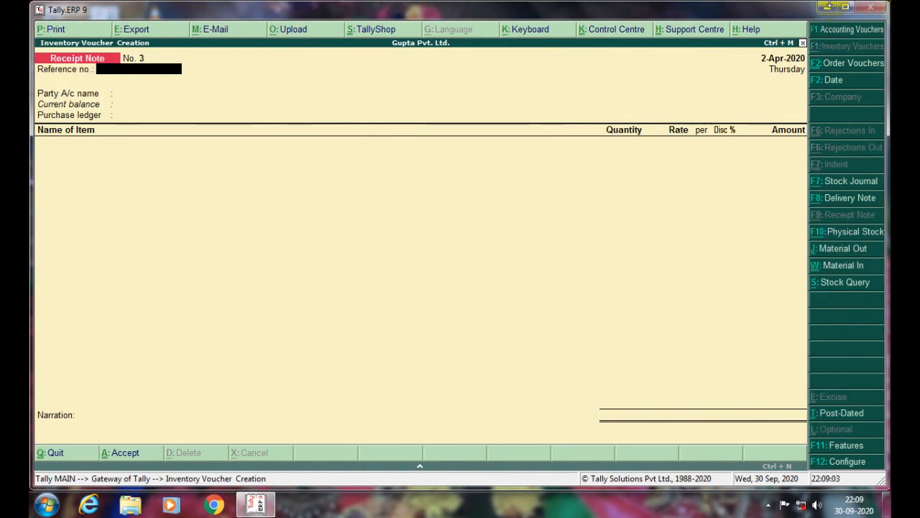
{"action": "key", "text": "Page_Up"}
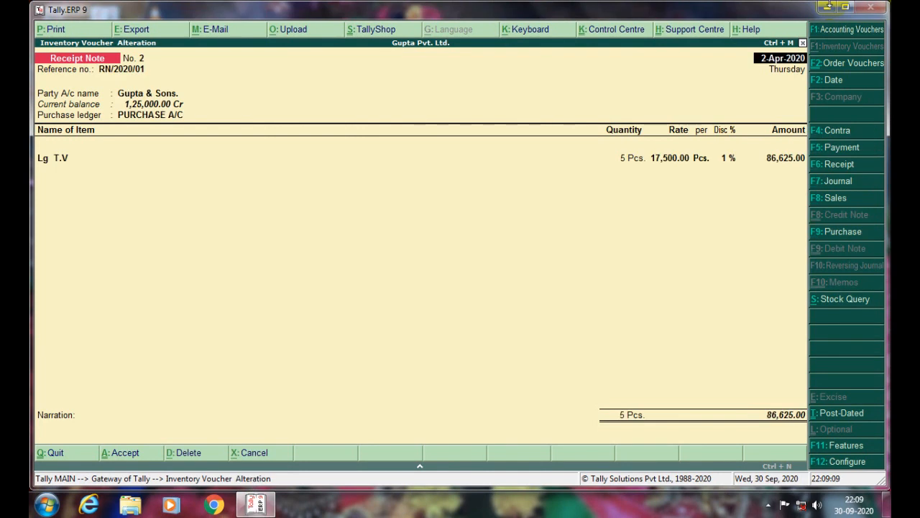
{"action": "key", "text": "Return"}
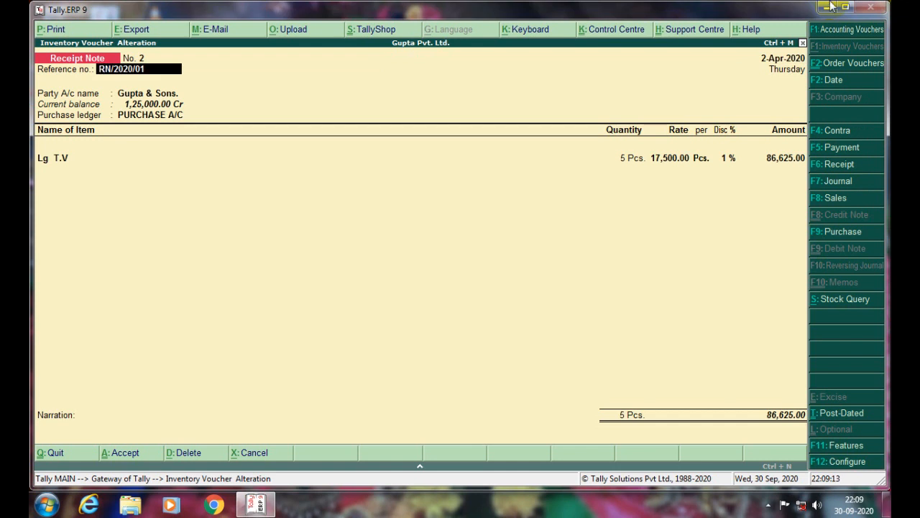
{"action": "key", "text": "BackSpace"}
{"action": "type", "text": "2"}
{"action": "key", "text": "Return"}
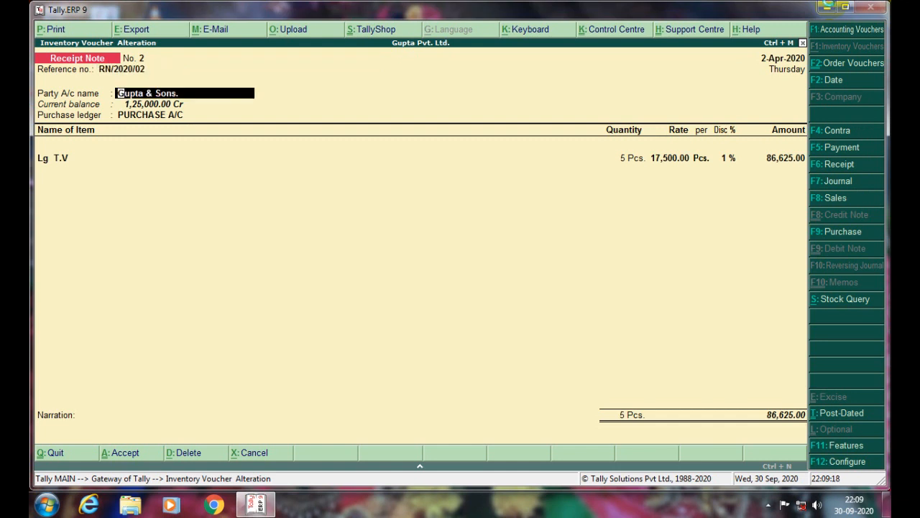
Step: Start a new purchase voucher with supplier invoice no. 2020/02 dated 2-Apr-2020
{"action": "key", "text": "F5"}
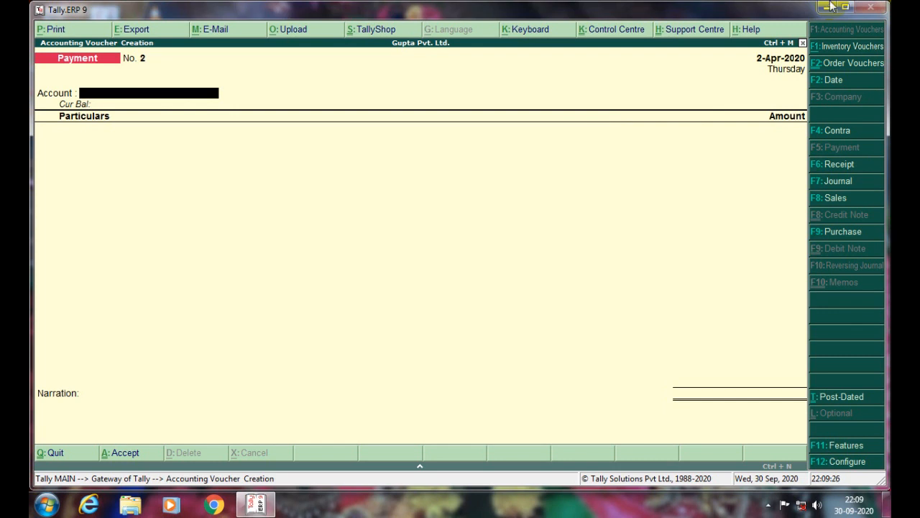
{"action": "key", "text": "F9"}
{"action": "type", "text": "2020/02"}
{"action": "key", "text": "Return"}
{"action": "key", "text": "Return"}
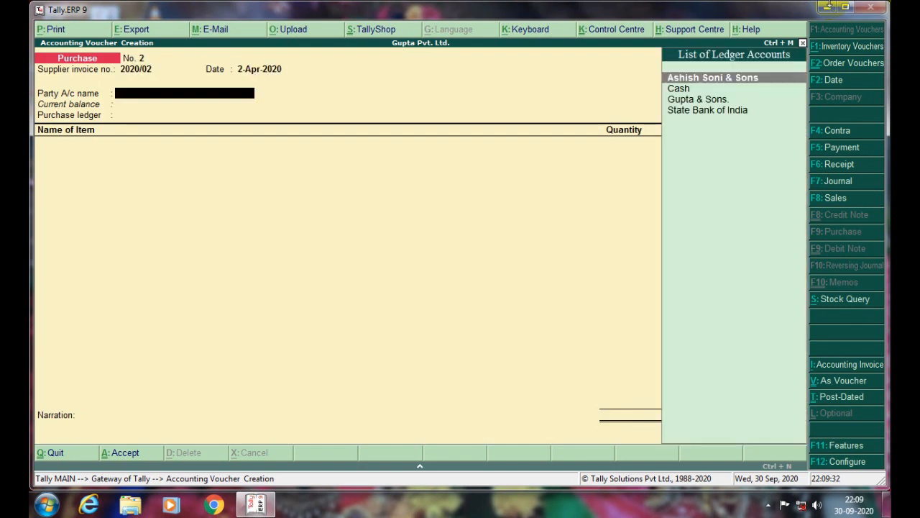
Step: Set Gupta & Sons. as the party and assign receipt note tracking number RN/2020/01
{"action": "key", "text": "Down"}
{"action": "key", "text": "Down"}
{"action": "key", "text": "Down"}
{"action": "key", "text": "Up"}
{"action": "key", "text": "Return"}
{"action": "key", "text": "Down"}
{"action": "key", "text": "Down"}
{"action": "key", "text": "Down"}
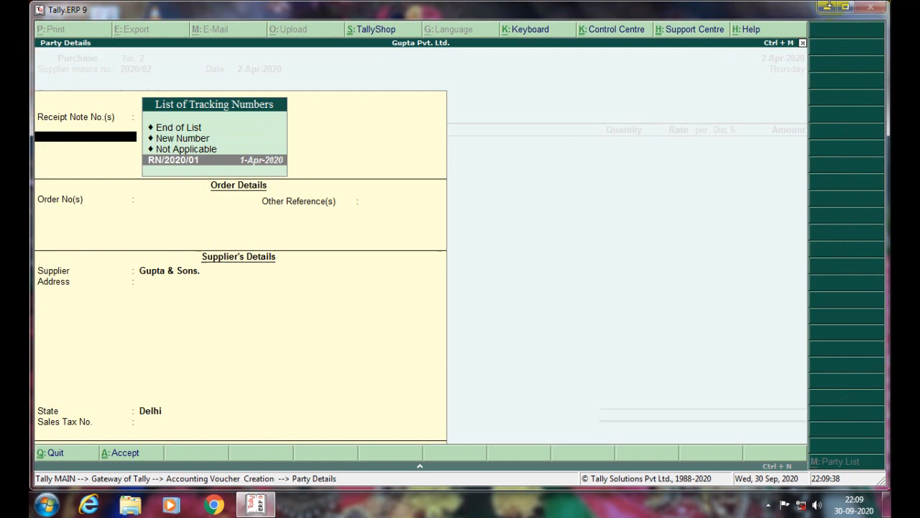
{"action": "key", "text": "Return"}
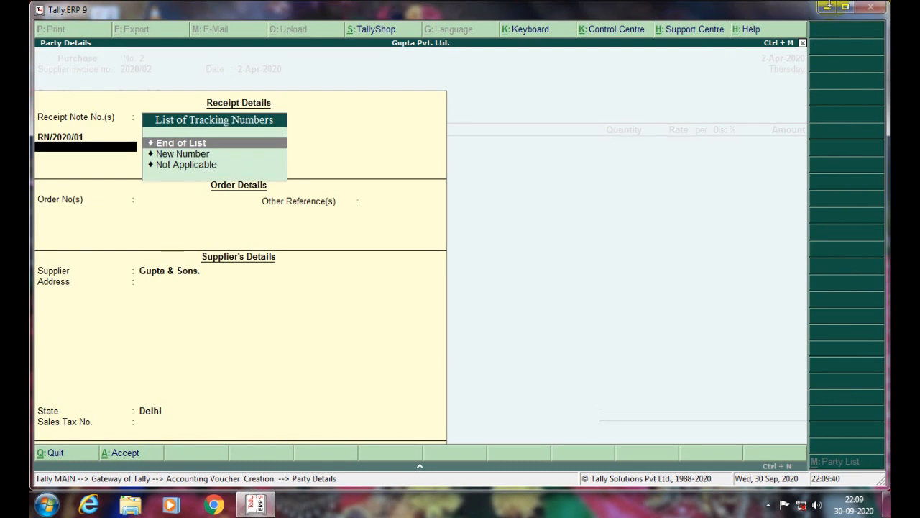
Step: Accept the supplier details with PURCHASE A/C as the purchase ledger, and abandon the voucher with no stock items entered
{"action": "key", "text": "Return"}
{"action": "key", "text": "Return"}
{"action": "key", "text": "Return"}
{"action": "key", "text": "Return"}
{"action": "key", "text": "Return"}
{"action": "key", "text": "Return"}
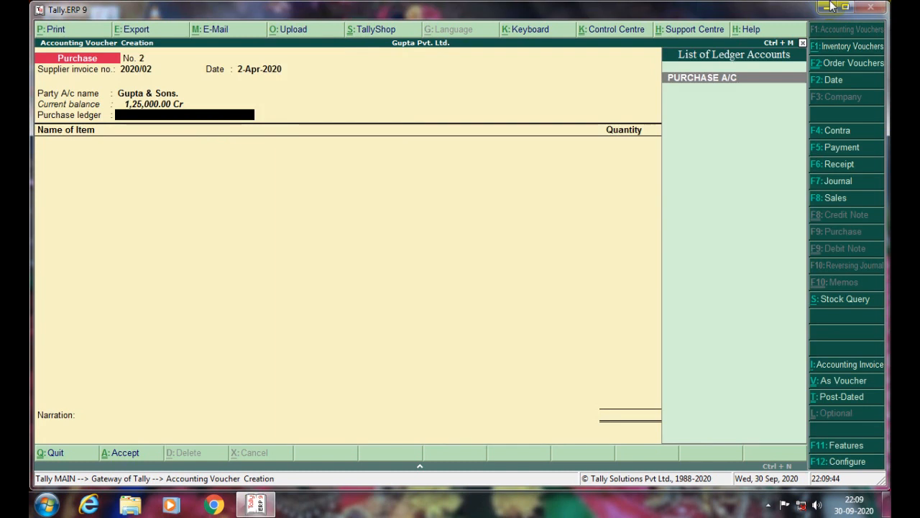
{"action": "key", "text": "Return"}
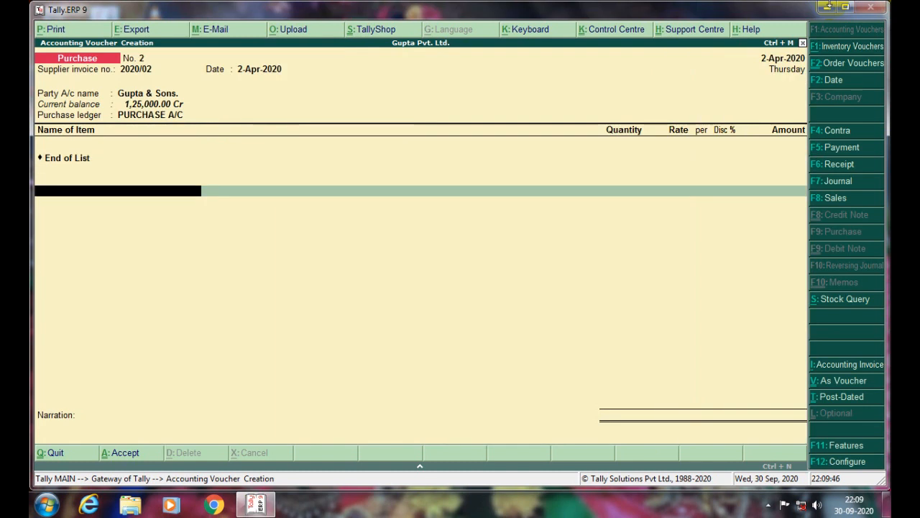
{"action": "key", "text": "Escape"}
{"action": "key", "text": "Return"}
{"action": "key", "text": "Escape"}
{"action": "key", "text": "Escape"}
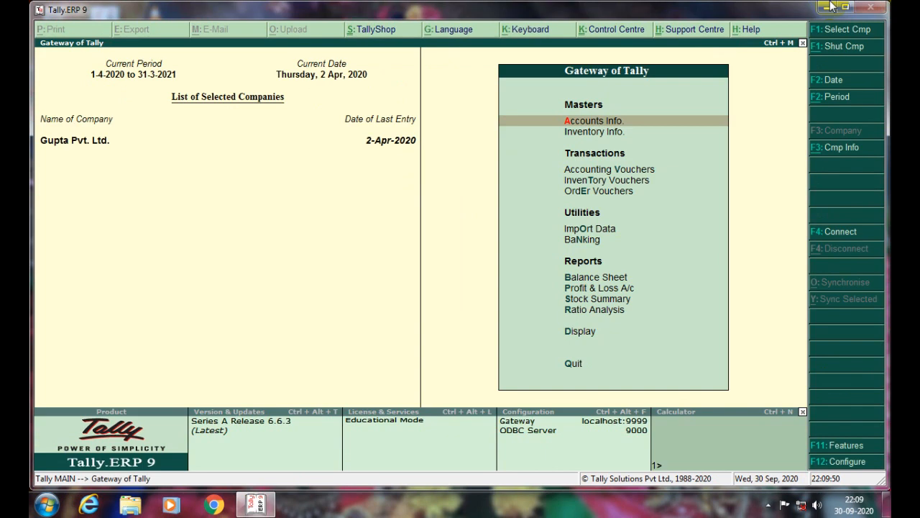
Step: Go back to the Statements of Inventory among the Display reports
{"action": "key", "text": "Down"}
{"action": "key", "text": "Down"}
{"action": "key", "text": "Down"}
{"action": "key", "text": "Down"}
{"action": "key", "text": "Down"}
{"action": "key", "text": "Down"}
{"action": "key", "text": "Down"}
{"action": "key", "text": "Down"}
{"action": "key", "text": "Down"}
{"action": "key", "text": "Down"}
{"action": "key", "text": "Down"}
{"action": "key", "text": "Down"}
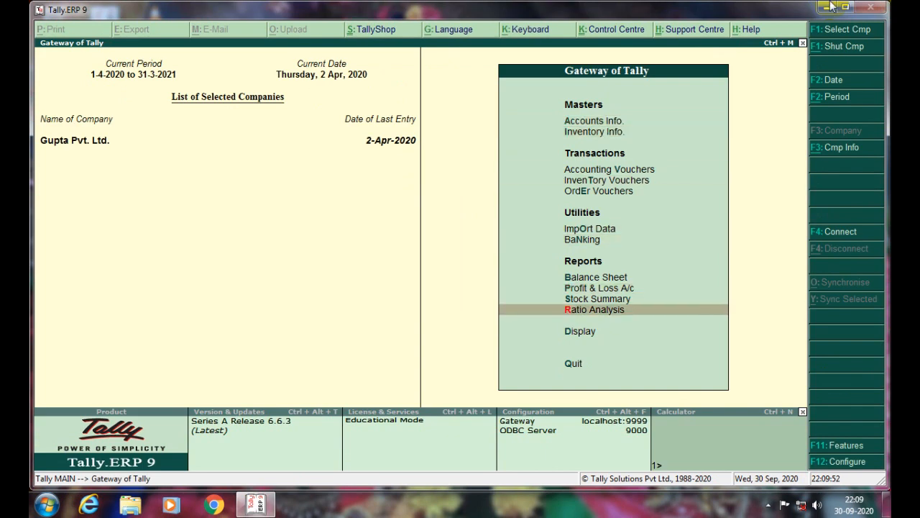
{"action": "key", "text": "Up"}
{"action": "key", "text": "Return"}
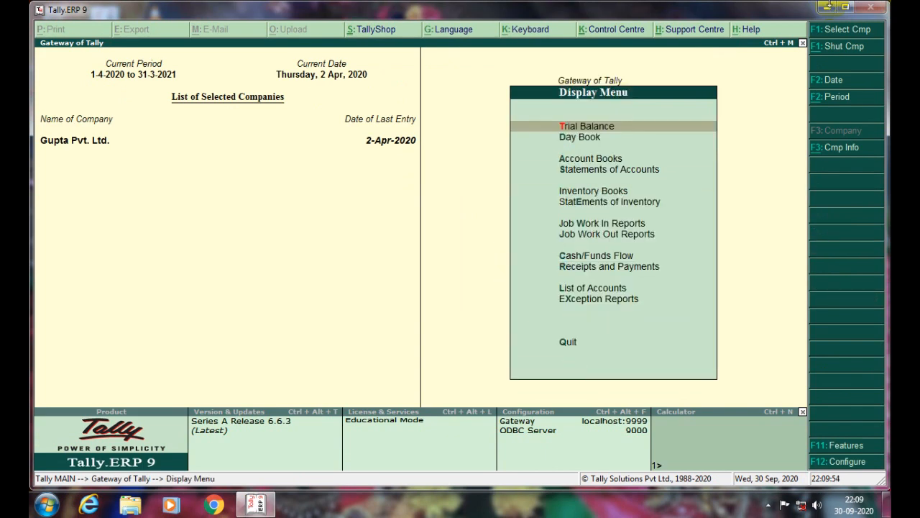
{"action": "key", "text": "Down"}
{"action": "key", "text": "Down"}
{"action": "key", "text": "Down"}
{"action": "key", "text": "Down"}
{"action": "key", "text": "Down"}
{"action": "key", "text": "Down"}
{"action": "key", "text": "Down"}
{"action": "key", "text": "Down"}
{"action": "key", "text": "Down"}
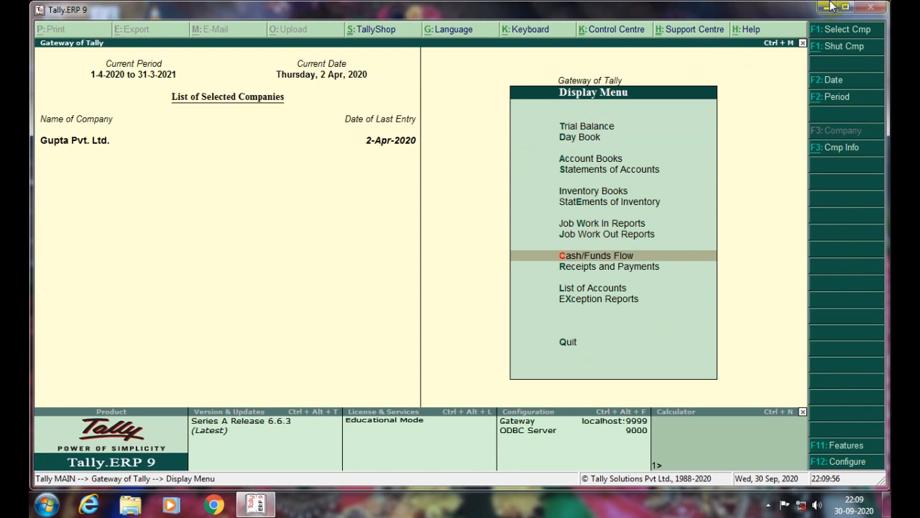
{"action": "key", "text": "Down"}
{"action": "key", "text": "Up"}
{"action": "key", "text": "Up"}
{"action": "key", "text": "Up"}
{"action": "key", "text": "Up"}
{"action": "key", "text": "Up"}
{"action": "key", "text": "Up"}
{"action": "key", "text": "Down"}
{"action": "key", "text": "Return"}
{"action": "key", "text": "Return"}
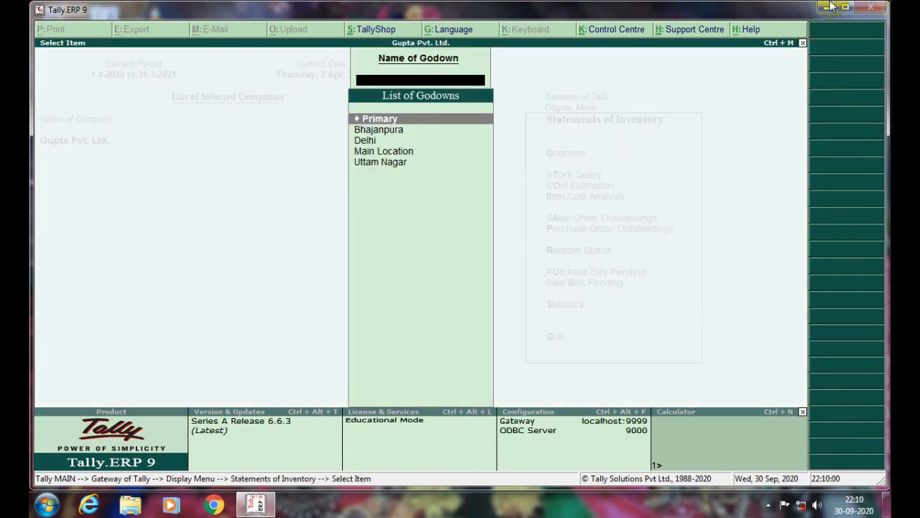
{"action": "key", "text": "Escape"}
Step: Open Purchase Bills Pending with the RN/2020/01 entries expanded, and open the 2-Apr-2020 receipt note No. 2
{"action": "key", "text": "Down"}
{"action": "key", "text": "Down"}
{"action": "key", "text": "Down"}
{"action": "key", "text": "Down"}
{"action": "key", "text": "Down"}
{"action": "key", "text": "Down"}
{"action": "key", "text": "Down"}
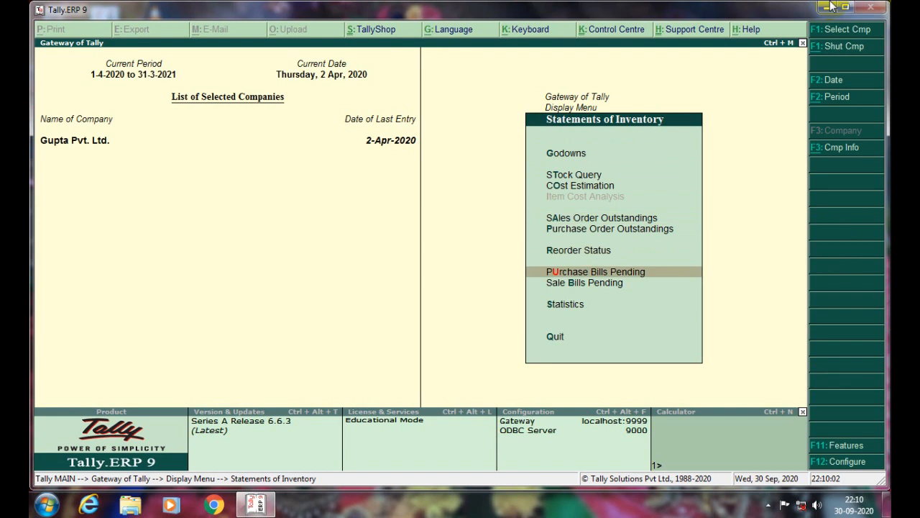
{"action": "key", "text": "Up"}
{"action": "key", "text": "Return"}
{"action": "key", "text": "Return"}
{"action": "key", "text": "Down"}
{"action": "key", "text": "Down"}
{"action": "key", "text": "Down"}
{"action": "key", "text": "Return"}
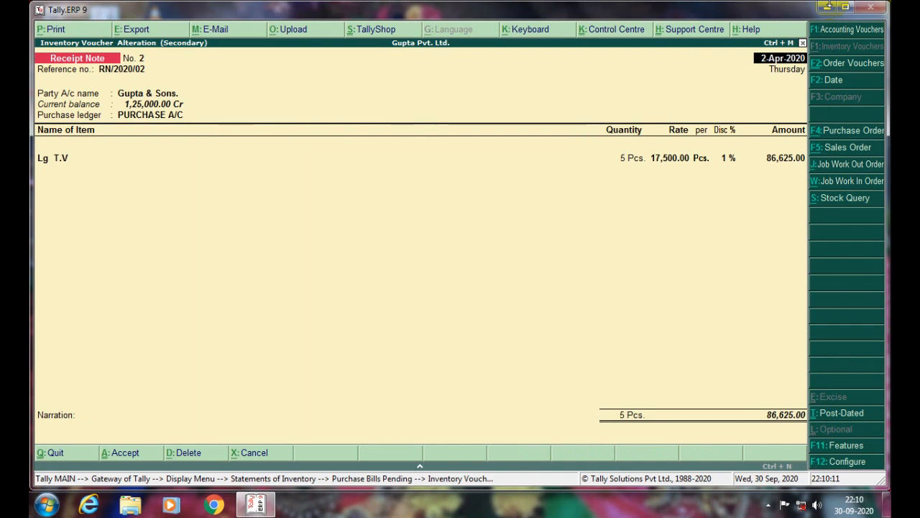
Step: Go through the receipt note's reference, party and supplier details up to the PURCHASE A/C ledger, and accept the voucher
{"action": "key", "text": "Return"}
{"action": "key", "text": "Return"}
{"action": "key", "text": "Return"}
{"action": "key", "text": "Return"}
{"action": "key", "text": "Return"}
{"action": "key", "text": "Return"}
{"action": "key", "text": "Return"}
{"action": "key", "text": "Return"}
{"action": "key", "text": "Return"}
{"action": "key", "text": "Return"}
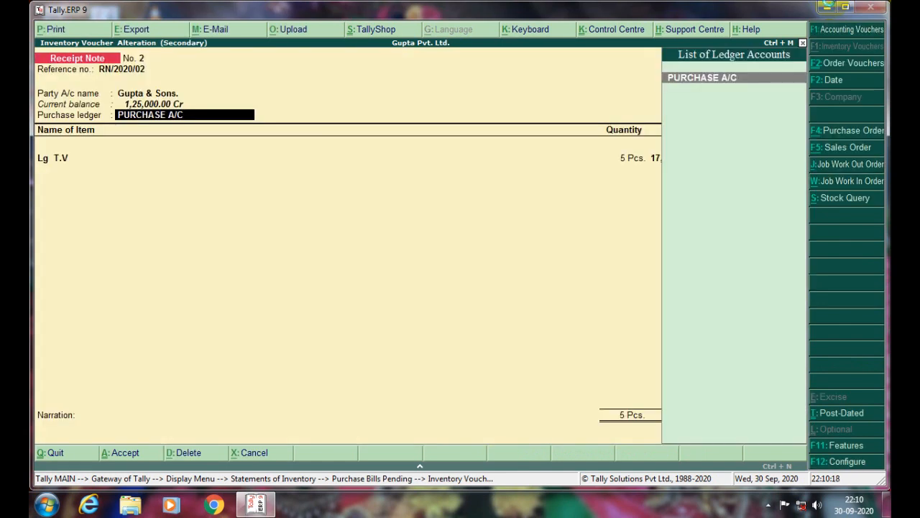
{"action": "key", "text": "ctrl+a"}
Step: Examine the receipt note and purchase entries listed under RN/2020/01 in Purchase Bills Pending
{"action": "key", "text": "Down"}
{"action": "key", "text": "Down"}
{"action": "key", "text": "Down"}
{"action": "key", "text": "Up"}
{"action": "key", "text": "Up"}
{"action": "key", "text": "Up"}
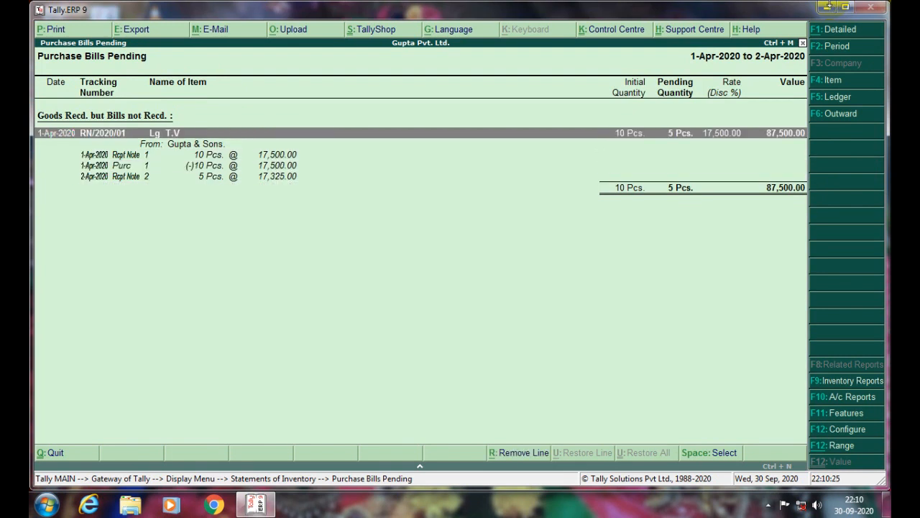
{"action": "key", "text": "Down"}
{"action": "key", "text": "Down"}
{"action": "key", "text": "Down"}
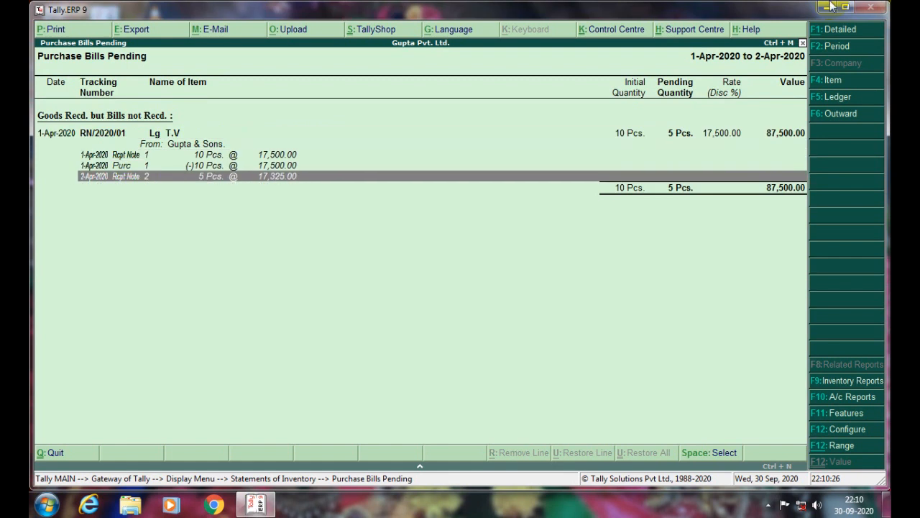
Step: Reopen receipt note No. 2 and look back through purchase voucher No. 1 to receipt note No. 1
{"action": "key", "text": "Return"}
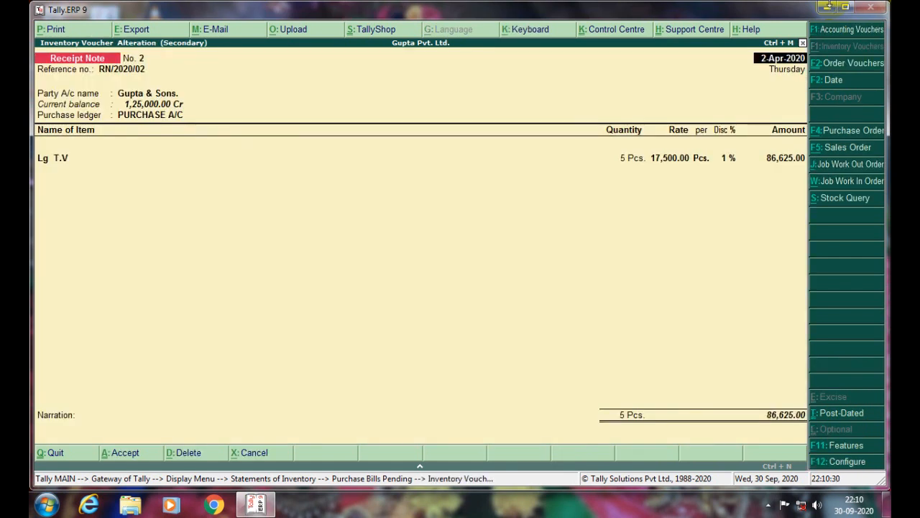
{"action": "key", "text": "Page_Up"}
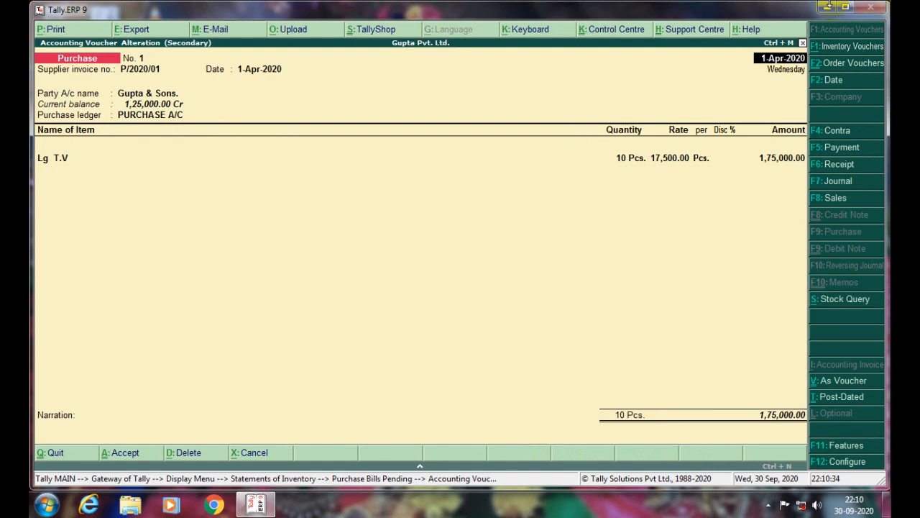
{"action": "key", "text": "Page_Up"}
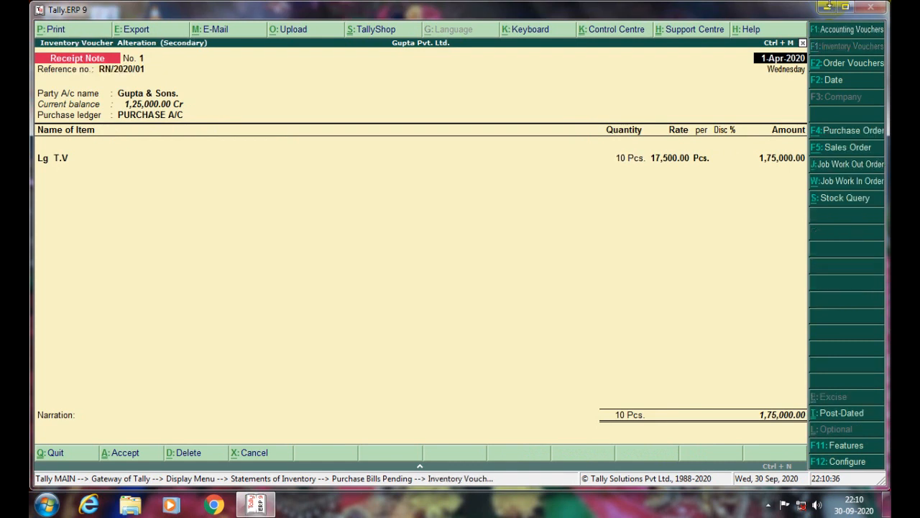
Step: Compare receipt note No. 2 with receipt note No. 1, and leave the voucher without saving
{"action": "key", "text": "Page_Down"}
{"action": "key", "text": "Page_Down"}
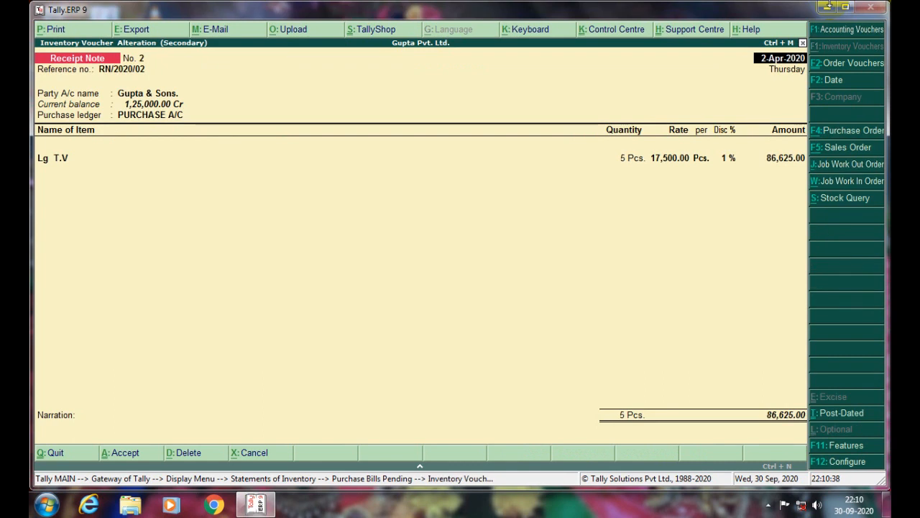
{"action": "key", "text": "Page_Up"}
{"action": "key", "text": "Page_Up"}
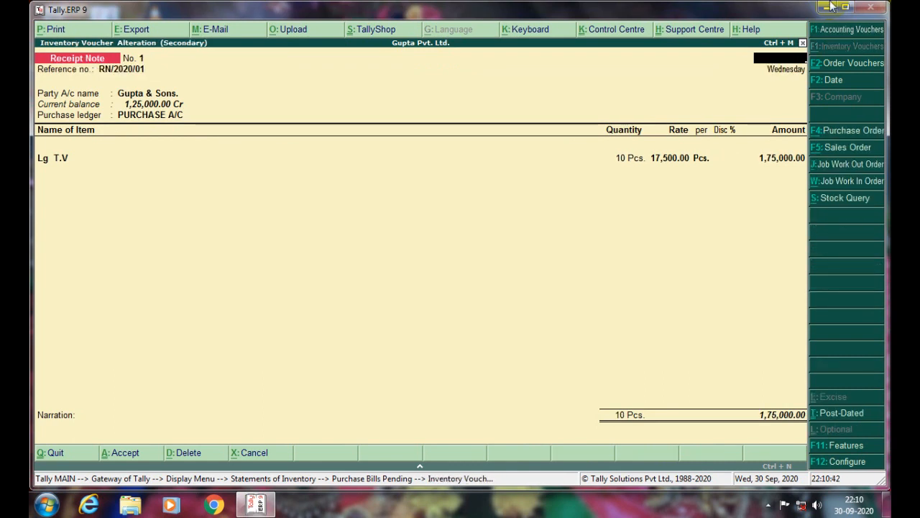
{"action": "key", "text": "Escape"}
{"action": "key", "text": "y"}
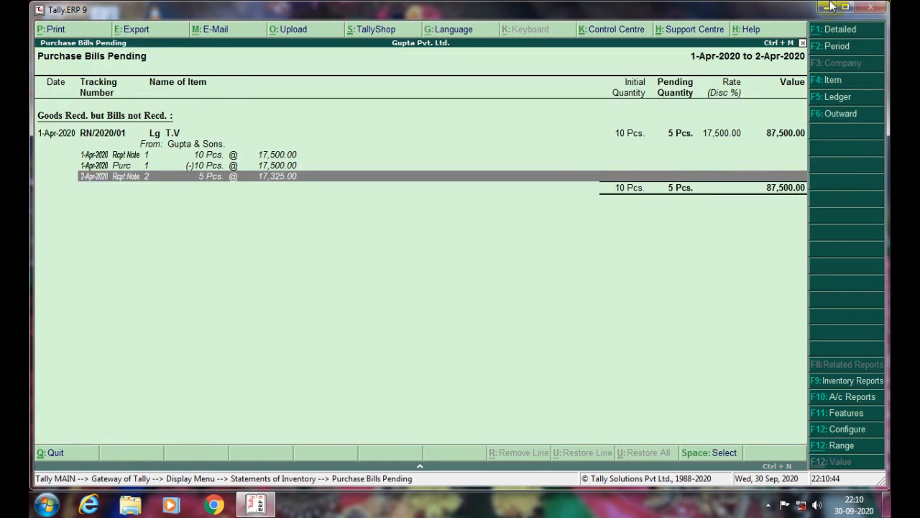
Step: Examine the two receipt notes and the purchase listed under RN/2020/01 in Purchase Bills Pending
{"action": "key", "text": "Up"}
{"action": "key", "text": "Up"}
{"action": "key", "text": "Up"}
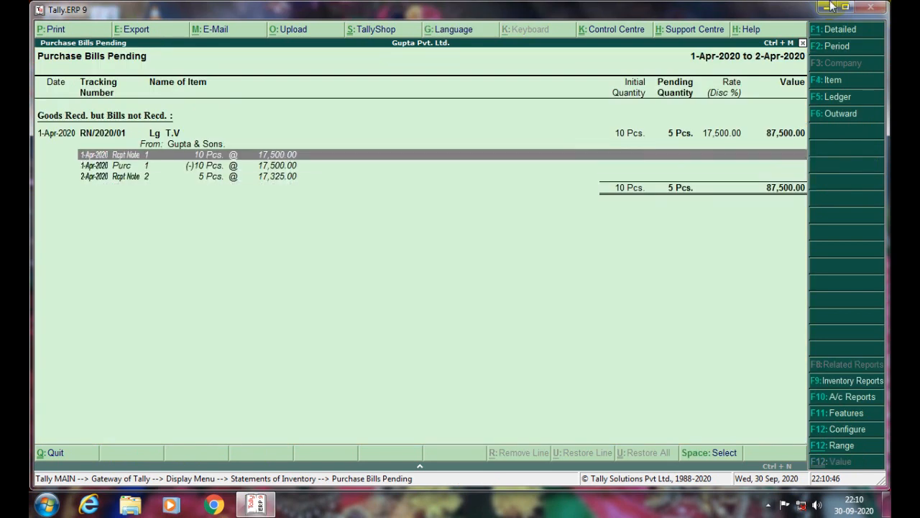
{"action": "key", "text": "Down"}
{"action": "key", "text": "Down"}
{"action": "key", "text": "Up"}
{"action": "key", "text": "Up"}
{"action": "key", "text": "Down"}
{"action": "key", "text": "Down"}
{"action": "key", "text": "Up"}
{"action": "key", "text": "Up"}
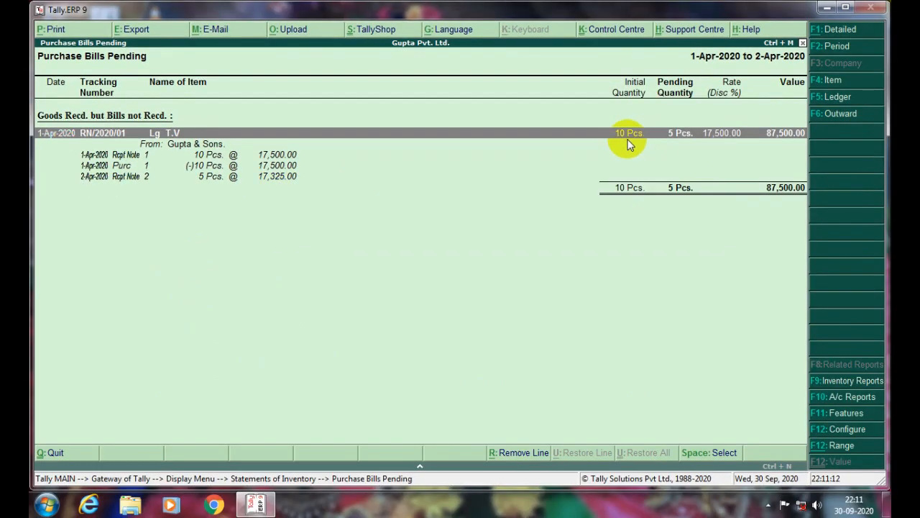
Step: Switch the report to pending sales bills, and leave the report
{"action": "key", "text": "F6"}
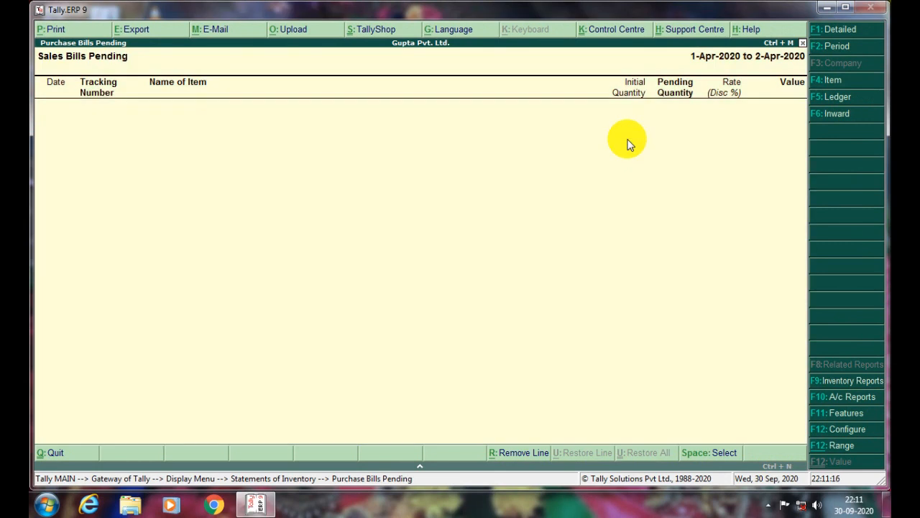
{"action": "key", "text": "Escape"}
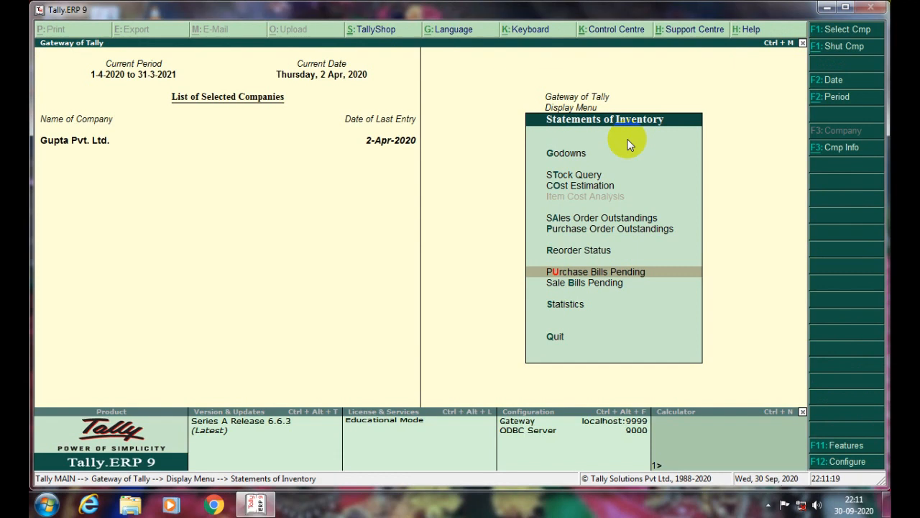
{"action": "key", "text": "Escape"}
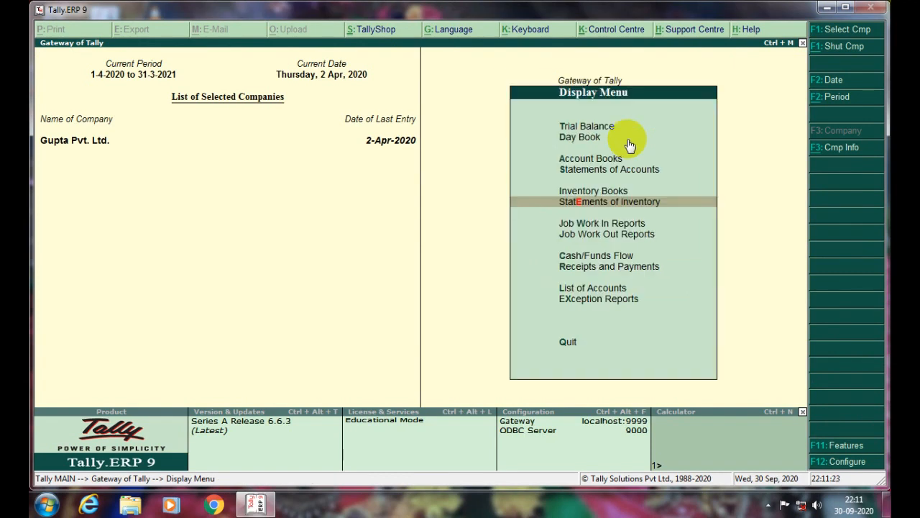
Step: Open Reorder Status, drill down to the Lg T.V purchases from Gupta & Sons. with voucher details, and return to the inventory statements
{"action": "key", "text": "Return"}
{"action": "key", "text": "Down"}
{"action": "key", "text": "Down"}
{"action": "key", "text": "Down"}
{"action": "key", "text": "Down"}
{"action": "key", "text": "Down"}
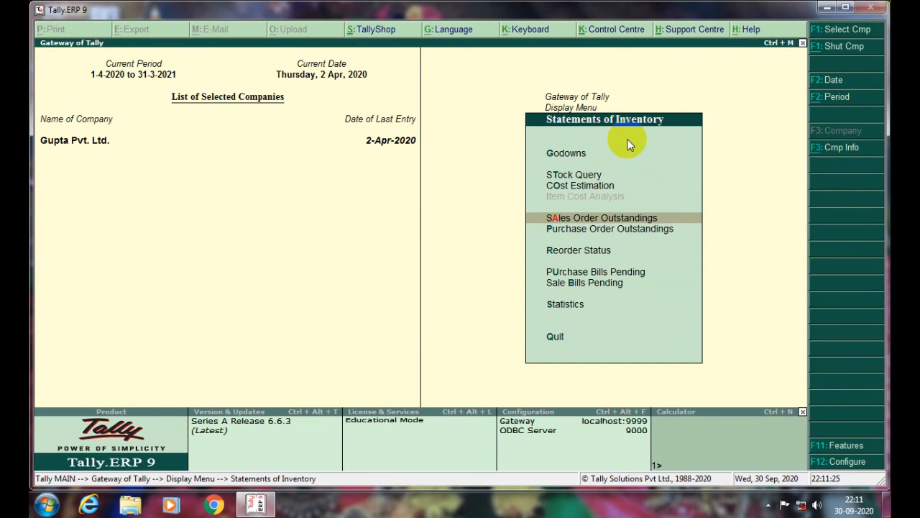
{"action": "key", "text": "Return"}
{"action": "key", "text": "Return"}
{"action": "key", "text": "Return"}
{"action": "key", "text": "Return"}
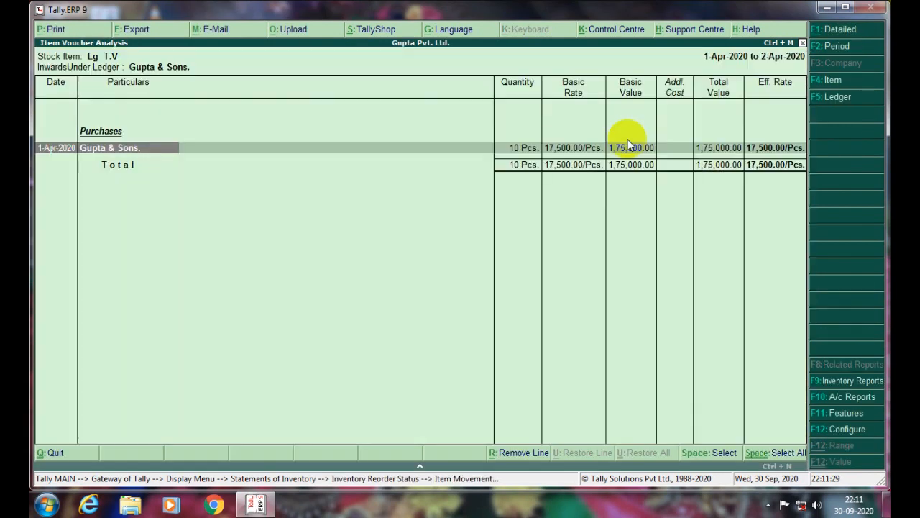
{"action": "key", "text": "Return"}
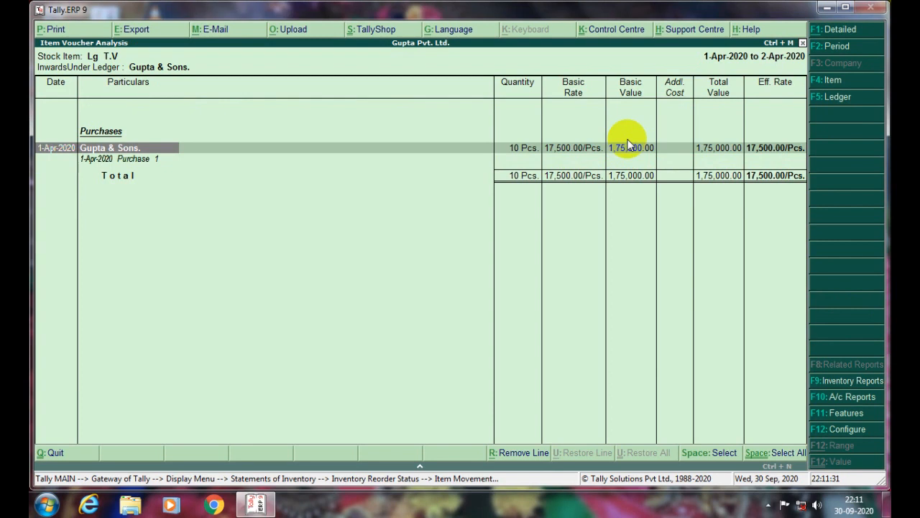
{"action": "key", "text": "Escape"}
{"action": "key", "text": "Escape"}
{"action": "key", "text": "Escape"}
{"action": "key", "text": "Return"}
{"action": "key", "text": "Escape"}
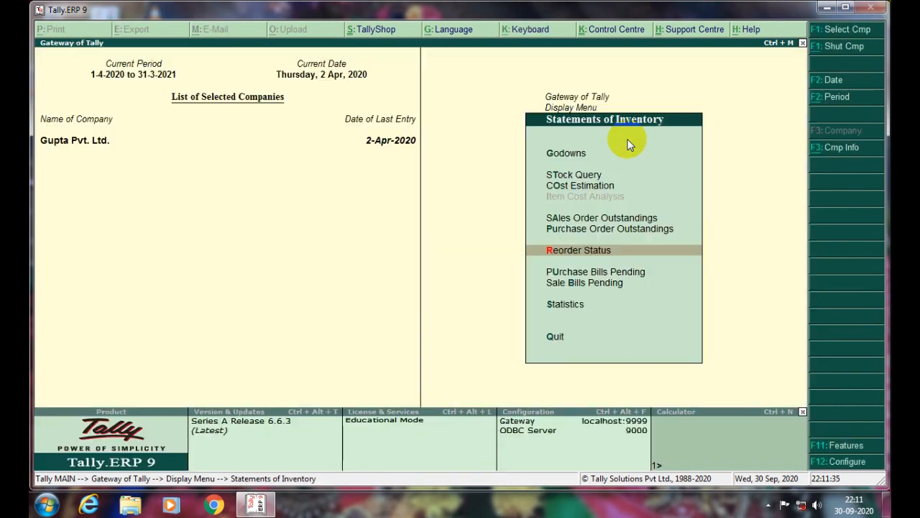
Step: Check the due purchase orders under Purchase Order Outstandings, and return to the inventory statements
{"action": "key", "text": "Up"}
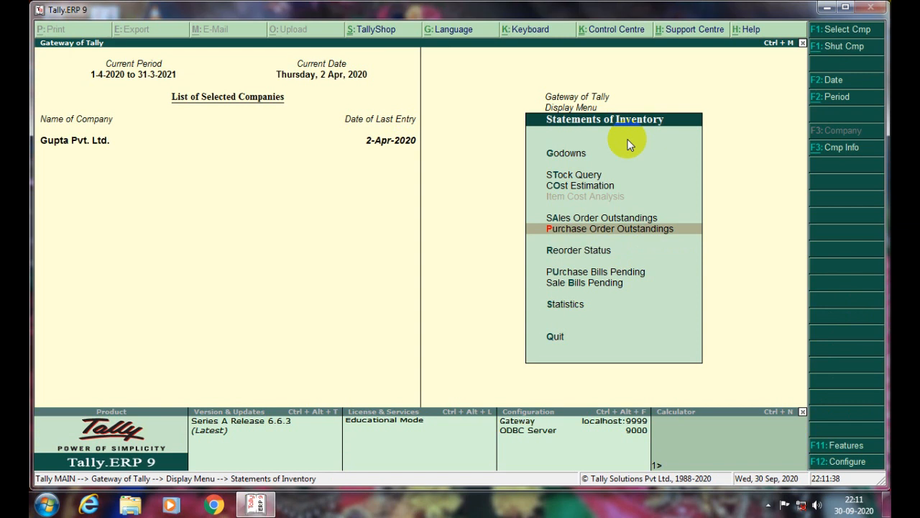
{"action": "key", "text": "Return"}
{"action": "key", "text": "Down"}
{"action": "key", "text": "Down"}
{"action": "key", "text": "Down"}
{"action": "key", "text": "Down"}
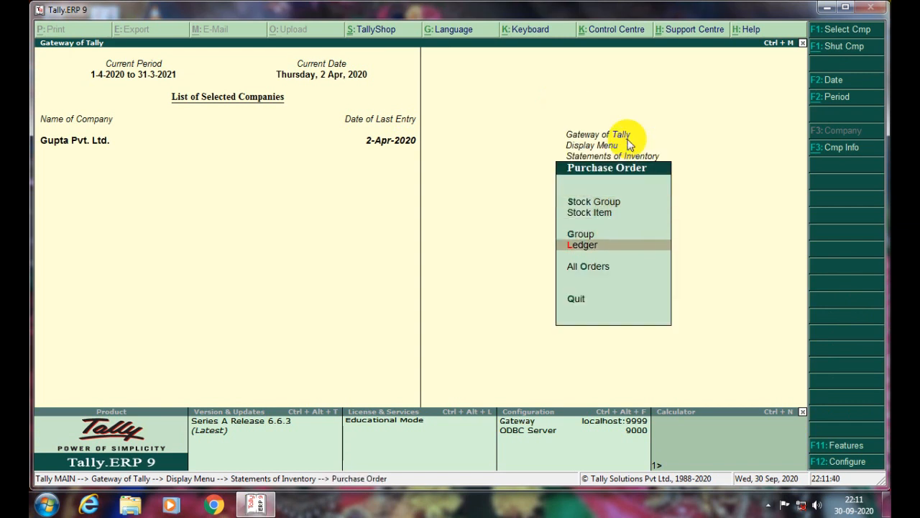
{"action": "key", "text": "Return"}
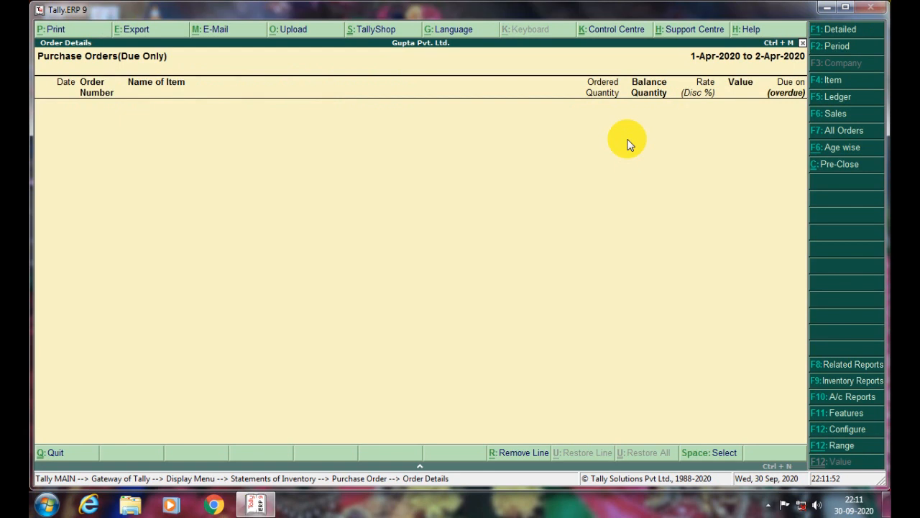
{"action": "key", "text": "Escape"}
{"action": "key", "text": "Escape"}
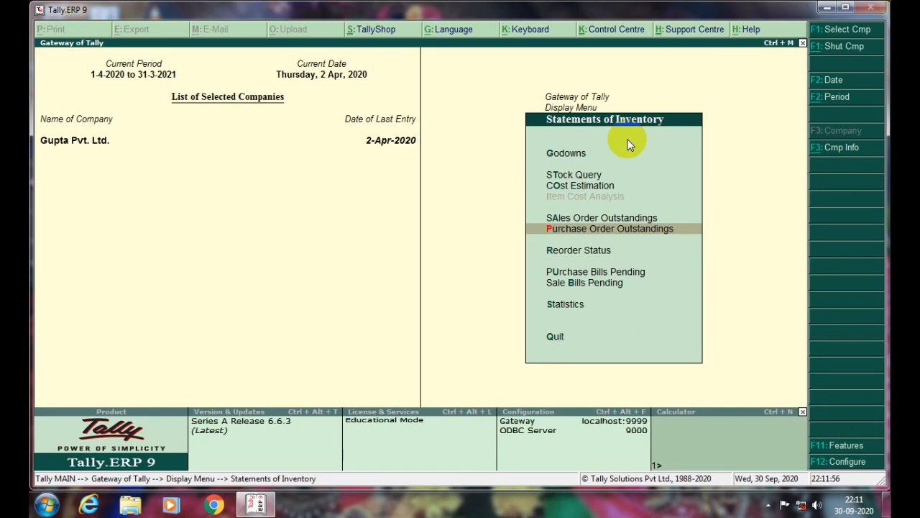
Step: Start a purchase voucher with supplier invoice number 2020/02 dated 2-Apr-2020
{"action": "key", "text": "Escape"}
{"action": "key", "text": "Up"}
{"action": "key", "text": "Up"}
{"action": "key", "text": "Up"}
{"action": "key", "text": "Escape"}
{"action": "key", "text": "Up"}
{"action": "key", "text": "Up"}
{"action": "key", "text": "Up"}
{"action": "key", "text": "Up"}
{"action": "key", "text": "Up"}
{"action": "key", "text": "Up"}
{"action": "key", "text": "Up"}
{"action": "key", "text": "Up"}
{"action": "key", "text": "Up"}
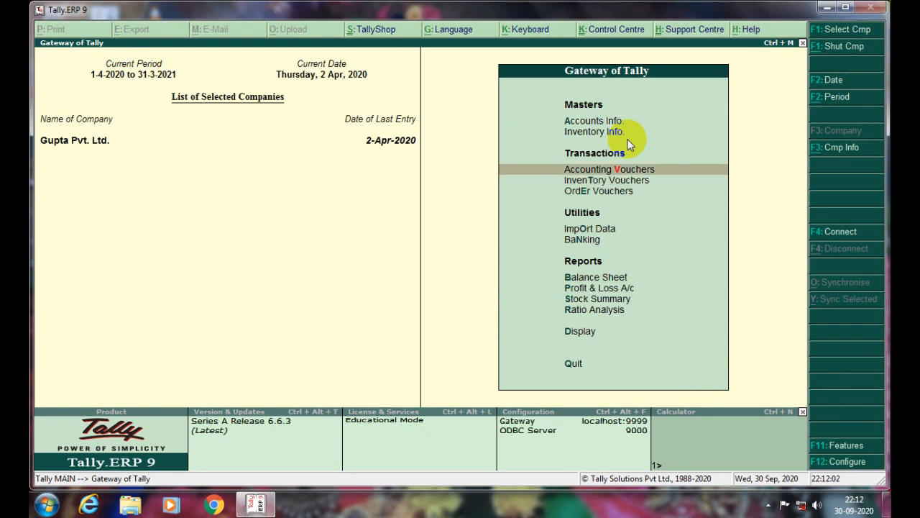
{"action": "key", "text": "Return"}
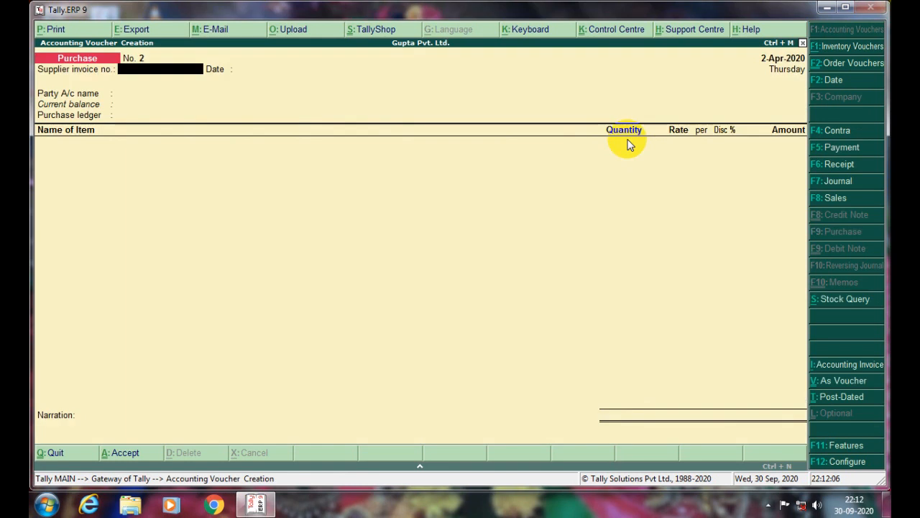
{"action": "type", "text": "2020/02"}
{"action": "key", "text": "Return"}
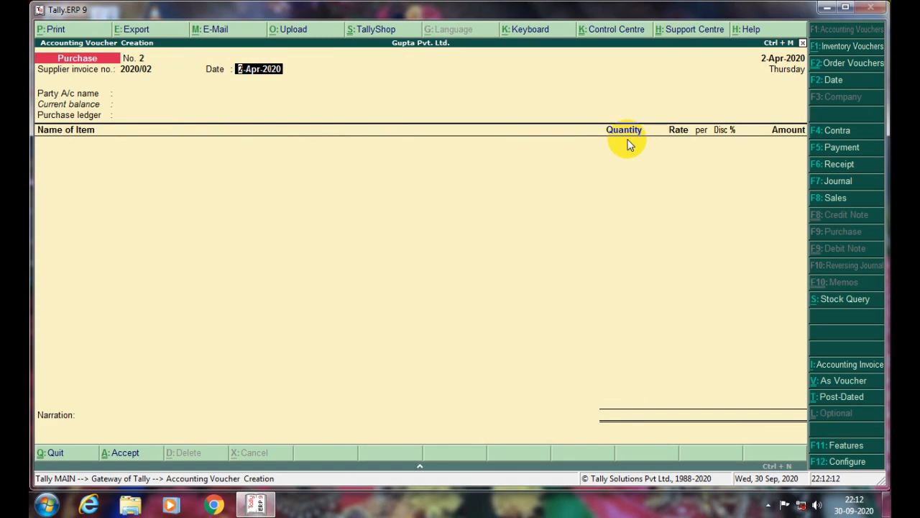
{"action": "key", "text": "Return"}
Step: Set the party to Gupta & Sons. with no receipt note or order numbers, and use the PURCHASE A/C ledger
{"action": "key", "text": "Down"}
{"action": "key", "text": "Down"}
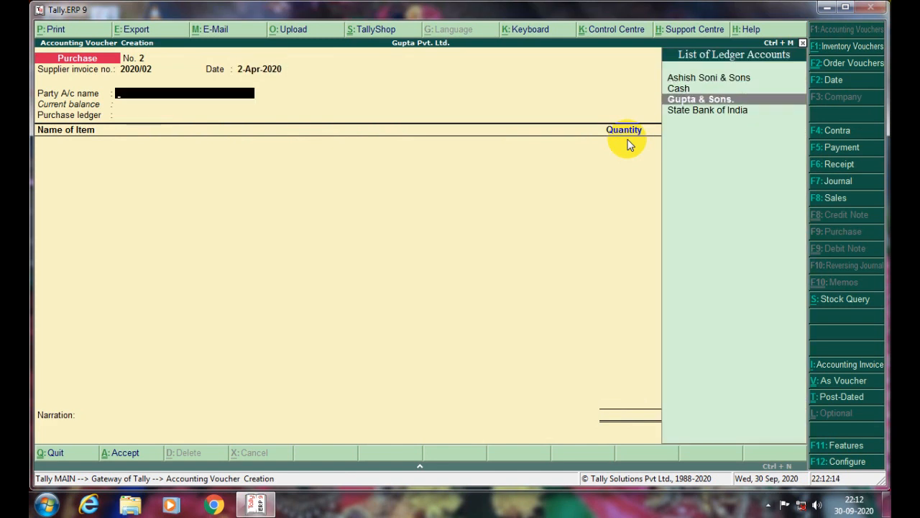
{"action": "key", "text": "Return"}
{"action": "key", "text": "Down"}
{"action": "key", "text": "Down"}
{"action": "key", "text": "Down"}
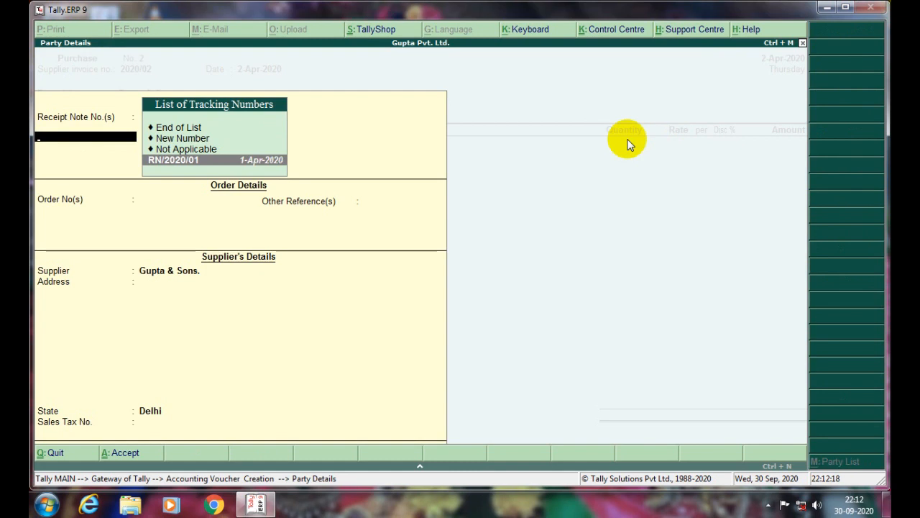
{"action": "key", "text": "Up"}
{"action": "key", "text": "Up"}
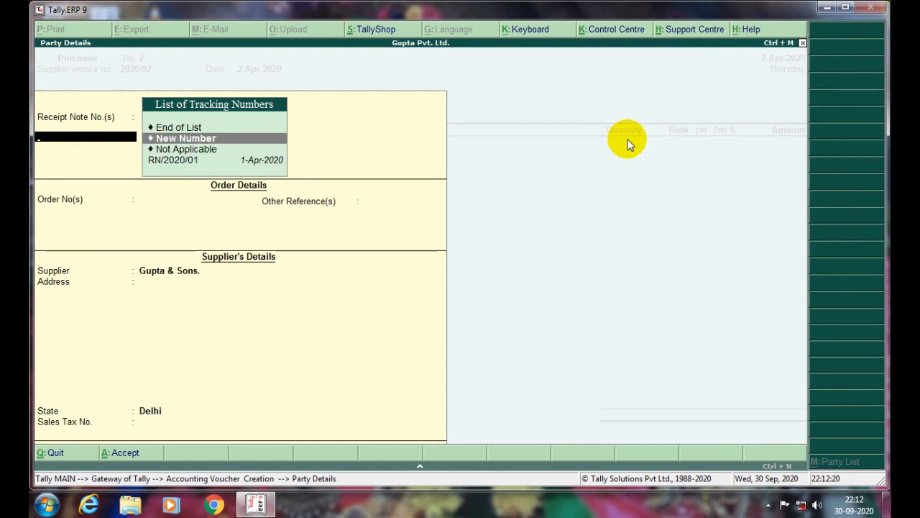
{"action": "key", "text": "Up"}
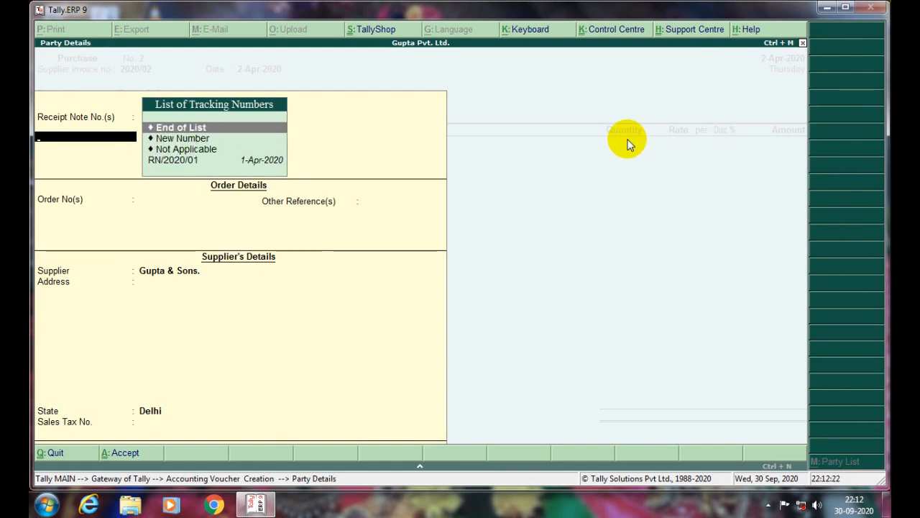
{"action": "key", "text": "Return"}
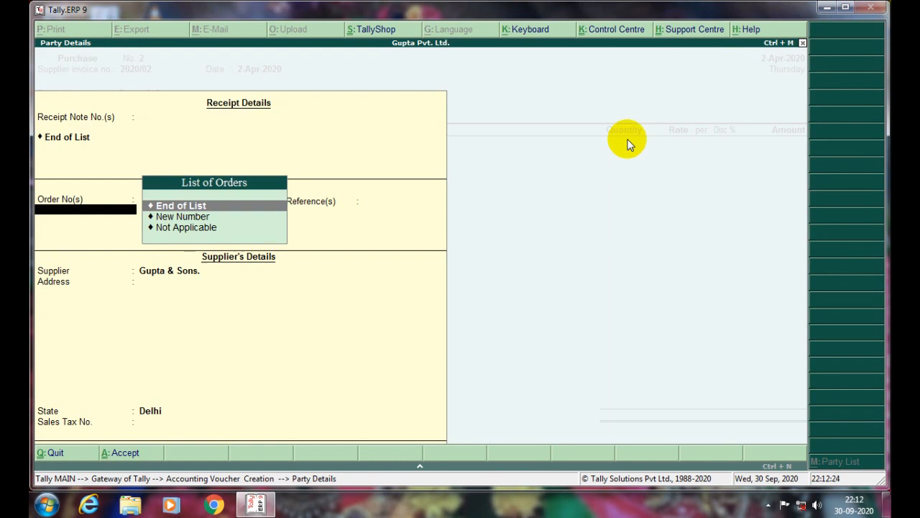
{"action": "key", "text": "Return"}
{"action": "key", "text": "Return"}
{"action": "key", "text": "Return"}
{"action": "key", "text": "Return"}
{"action": "key", "text": "Return"}
{"action": "key", "text": "Return"}
{"action": "key", "text": "Return"}
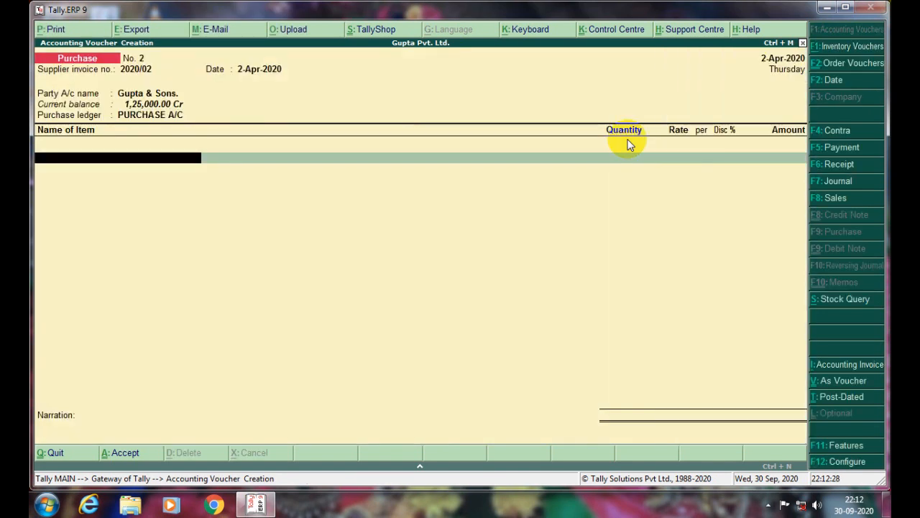
Step: Add the stock item Lg T.V to the purchase and open its tracking number allocation
{"action": "type", "text": "LG"}
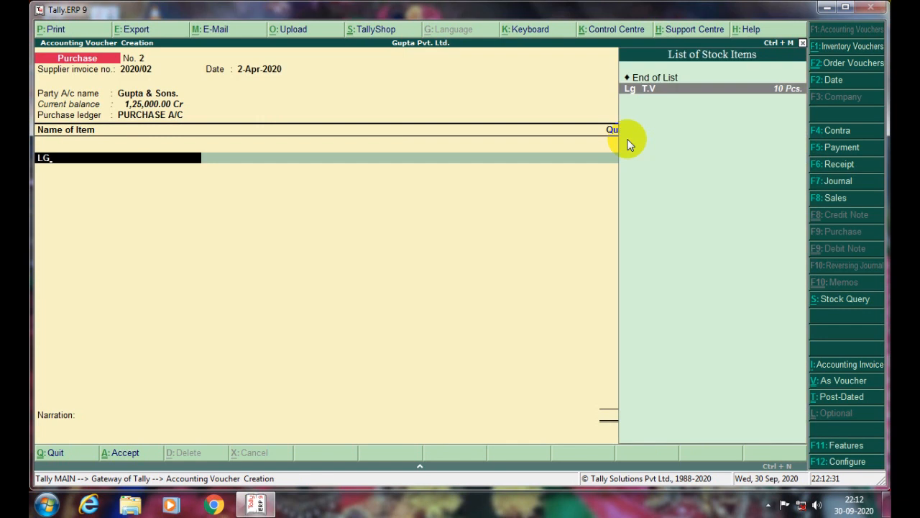
{"action": "key", "text": "Return"}
{"action": "key", "text": "Down"}
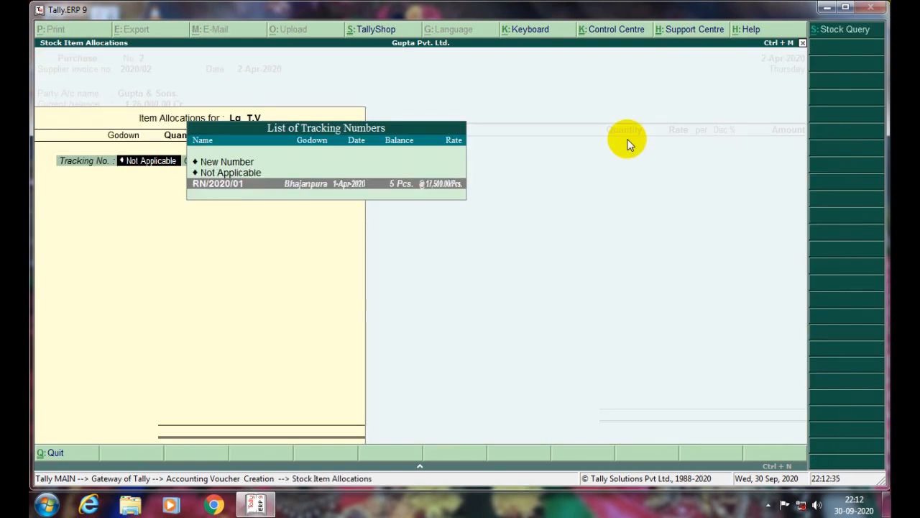
{"action": "key", "text": "Escape"}
{"action": "key", "text": "Escape"}
{"action": "key", "text": "y"}
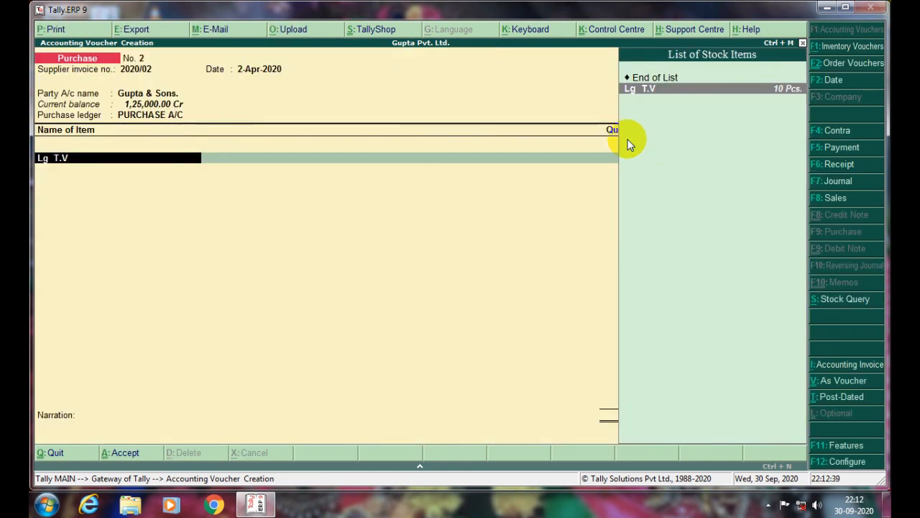
{"action": "key", "text": "Return"}
{"action": "key", "text": "Return"}
{"action": "key", "text": "BackSpace"}
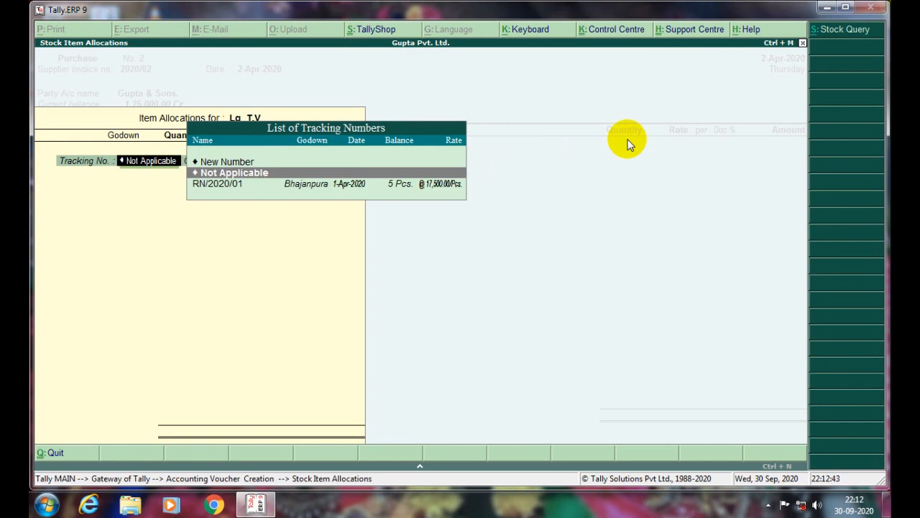
Step: Allocate the item to tracking number RN/2020/01 for 5 Pcs. at 17,500.00, and accept the purchase voucher
{"action": "key", "text": "Down"}
{"action": "key", "text": "Return"}
{"action": "key", "text": "Return"}
{"action": "key", "text": "Return"}
{"action": "key", "text": "Return"}
{"action": "key", "text": "Return"}
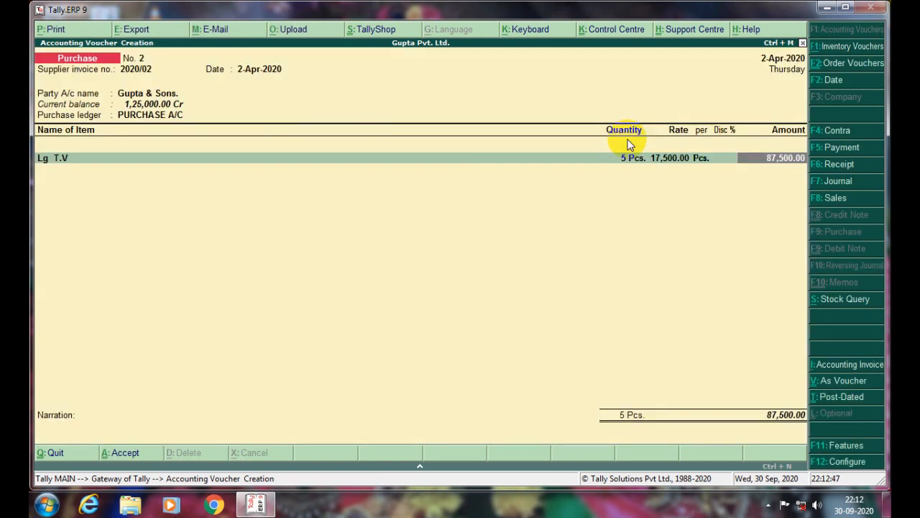
{"action": "key", "text": "Return"}
{"action": "key", "text": "Return"}
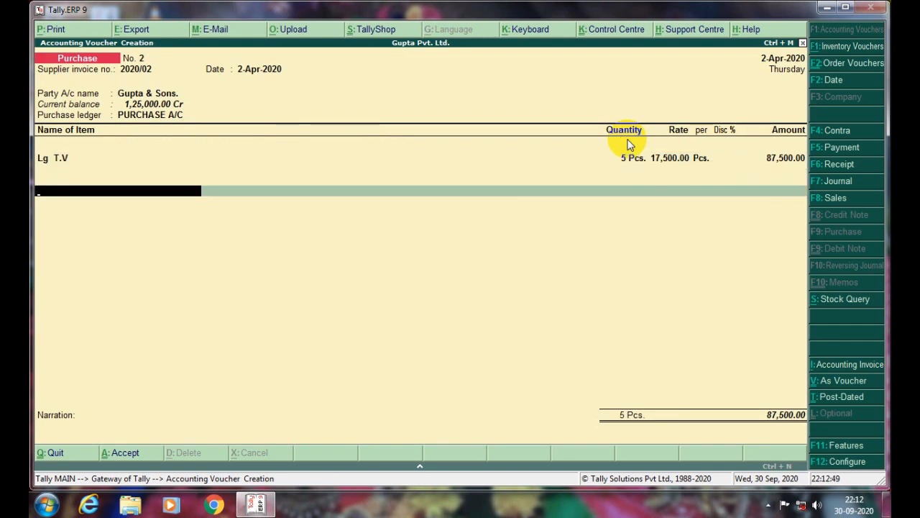
{"action": "key", "text": "ctrl+a"}
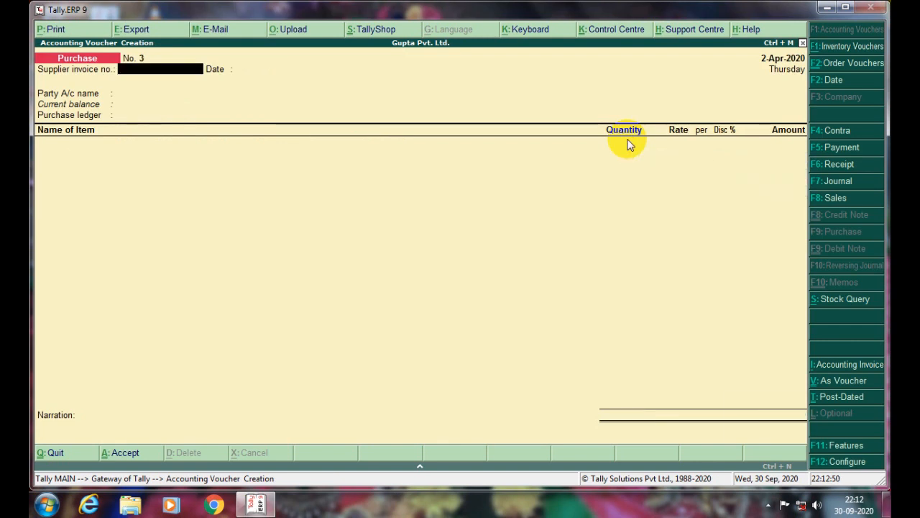
Step: Check the Purchase Bills Pending report under Statements of Inventory
{"action": "key", "text": "Escape"}
{"action": "key", "text": "Down"}
{"action": "key", "text": "Down"}
{"action": "key", "text": "Down"}
{"action": "key", "text": "Down"}
{"action": "key", "text": "Down"}
{"action": "key", "text": "Down"}
{"action": "key", "text": "Down"}
{"action": "key", "text": "Down"}
{"action": "key", "text": "Down"}
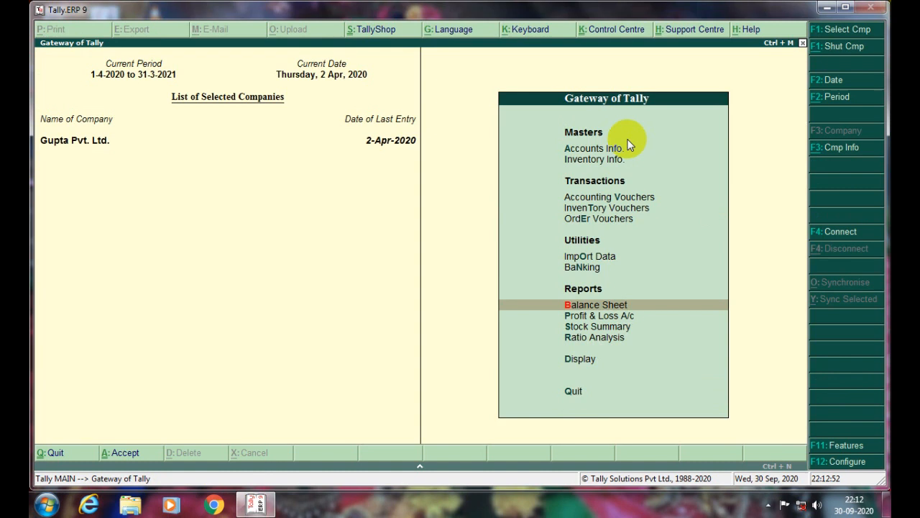
{"action": "key", "text": "Return"}
{"action": "key", "text": "Down"}
{"action": "key", "text": "Down"}
{"action": "key", "text": "Down"}
{"action": "key", "text": "Down"}
{"action": "key", "text": "Down"}
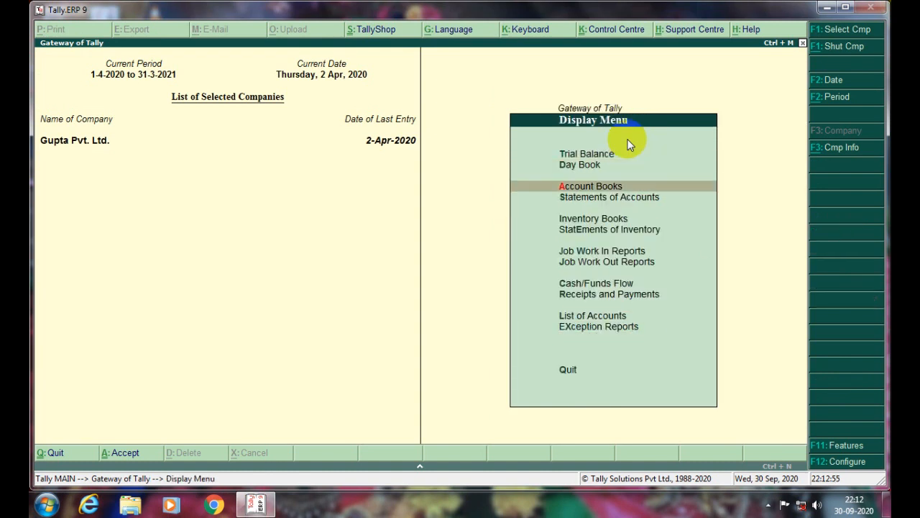
{"action": "key", "text": "Return"}
{"action": "key", "text": "Down"}
{"action": "key", "text": "Down"}
{"action": "key", "text": "Down"}
{"action": "key", "text": "Down"}
{"action": "key", "text": "Down"}
{"action": "key", "text": "Down"}
{"action": "key", "text": "Down"}
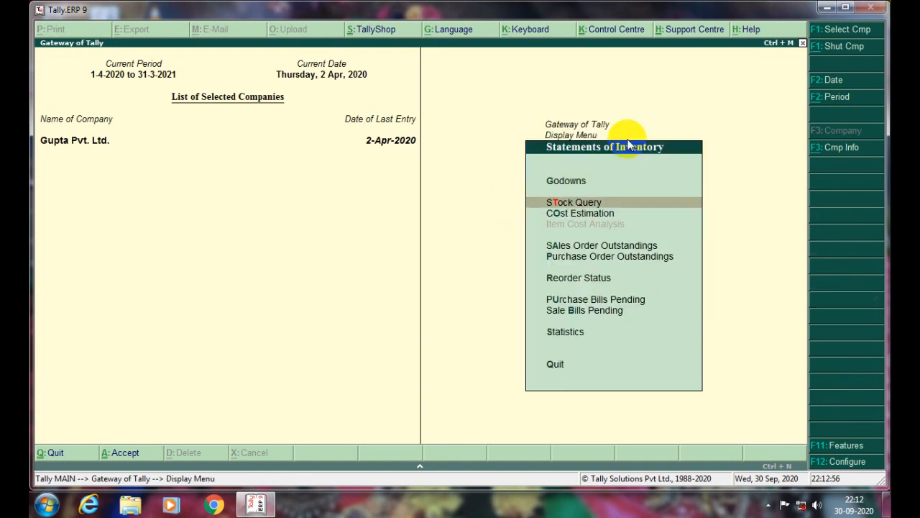
{"action": "key", "text": "Up"}
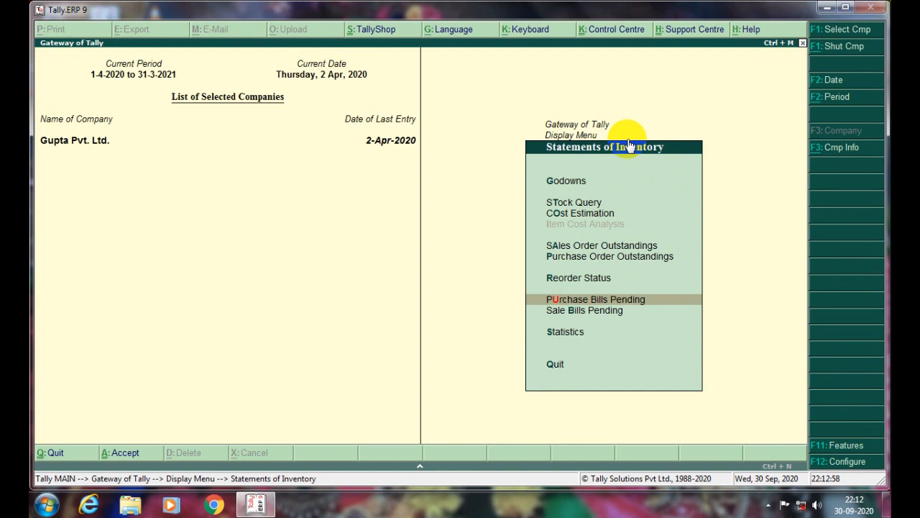
{"action": "key", "text": "Return"}
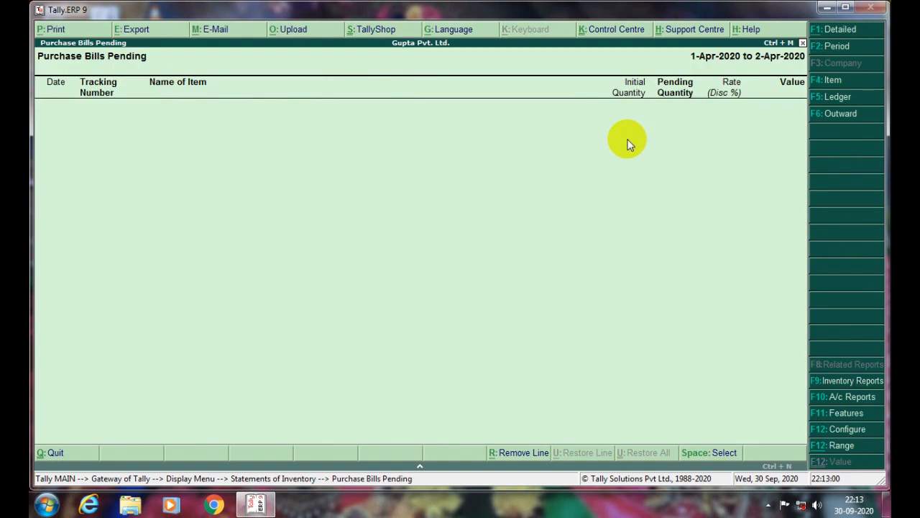
{"action": "key", "text": "Escape"}
{"action": "key", "text": "Down"}
{"action": "key", "text": "Down"}
{"action": "key", "text": "Up"}
{"action": "key", "text": "Up"}
{"action": "key", "text": "Up"}
{"action": "key", "text": "Up"}
{"action": "key", "text": "Up"}
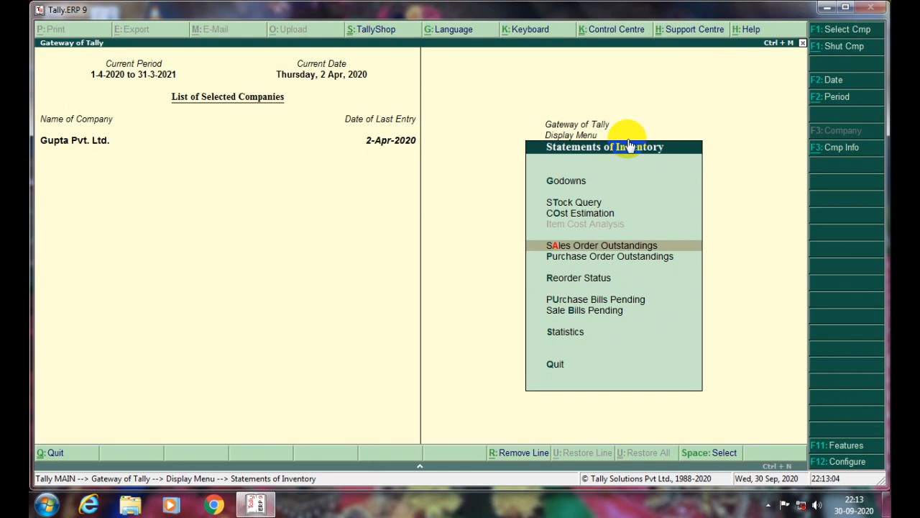
{"action": "key", "text": "Down"}
{"action": "key", "text": "Down"}
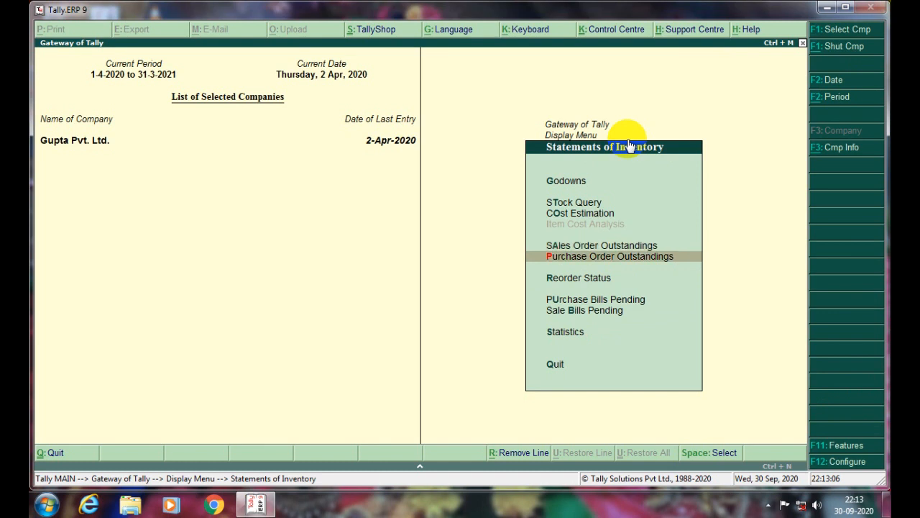
Step: Examine the Godown Summary for Bhajanpura and the monthly summary of Lg T.V stock in that godown
{"action": "key", "text": "Up"}
{"action": "key", "text": "Up"}
{"action": "key", "text": "Up"}
{"action": "key", "text": "Up"}
{"action": "key", "text": "Up"}
{"action": "key", "text": "Up"}
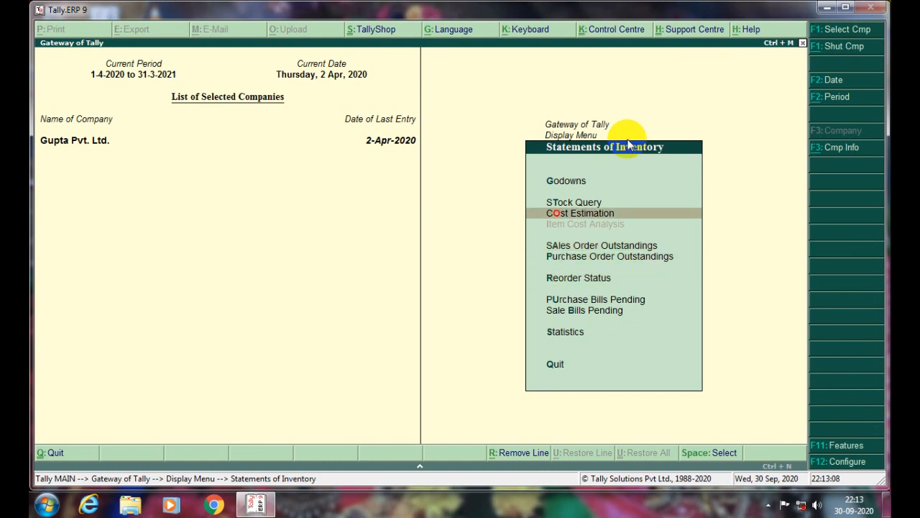
{"action": "key", "text": "Down"}
{"action": "key", "text": "Return"}
{"action": "key", "text": "Down"}
{"action": "key", "text": "Down"}
{"action": "key", "text": "Down"}
{"action": "key", "text": "Up"}
{"action": "key", "text": "Up"}
{"action": "key", "text": "Return"}
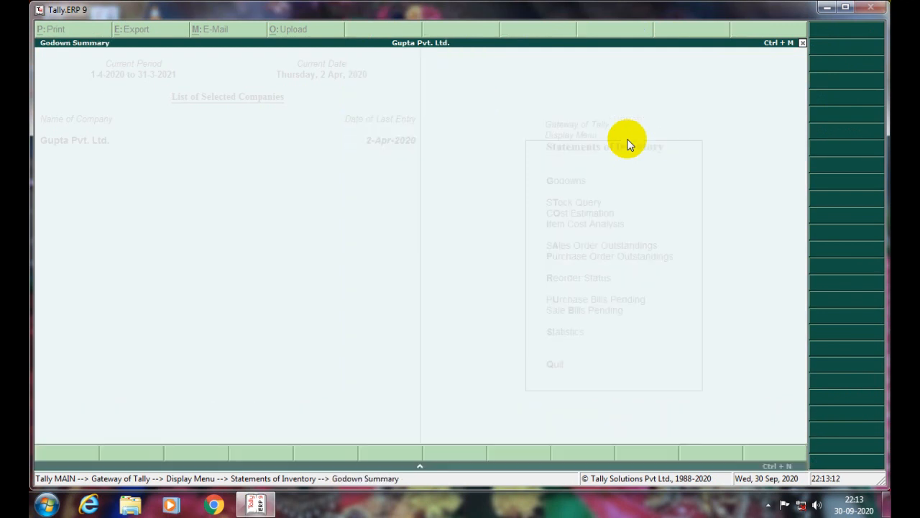
{"action": "key", "text": "Return"}
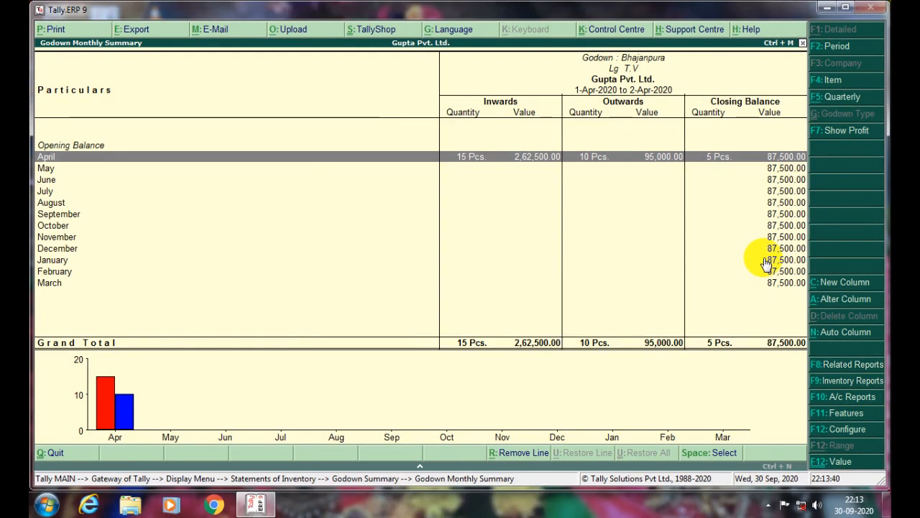
{"action": "key", "text": "Escape"}
{"action": "key", "text": "Escape"}
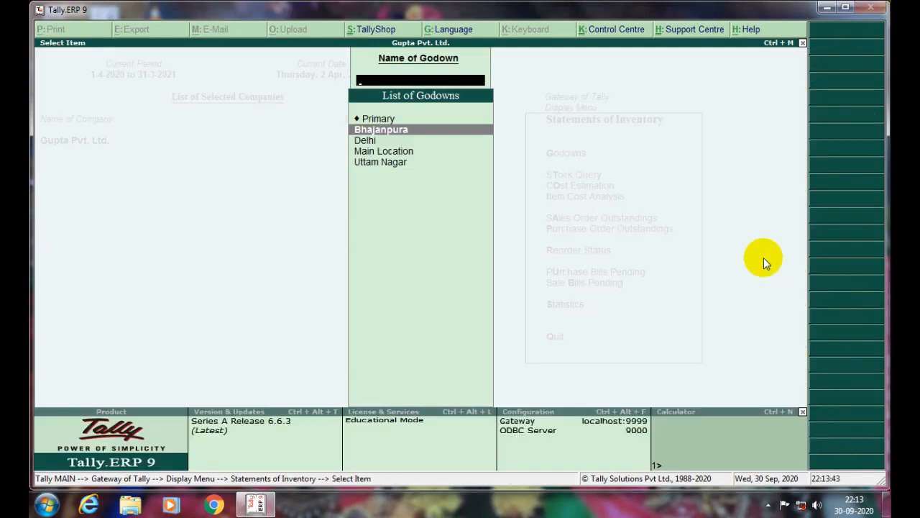
{"action": "key", "text": "Escape"}
{"action": "key", "text": "Escape"}
{"action": "key", "text": "Escape"}
Step: Start a sales voucher with reference number 2020/02
{"action": "key", "text": "v"}
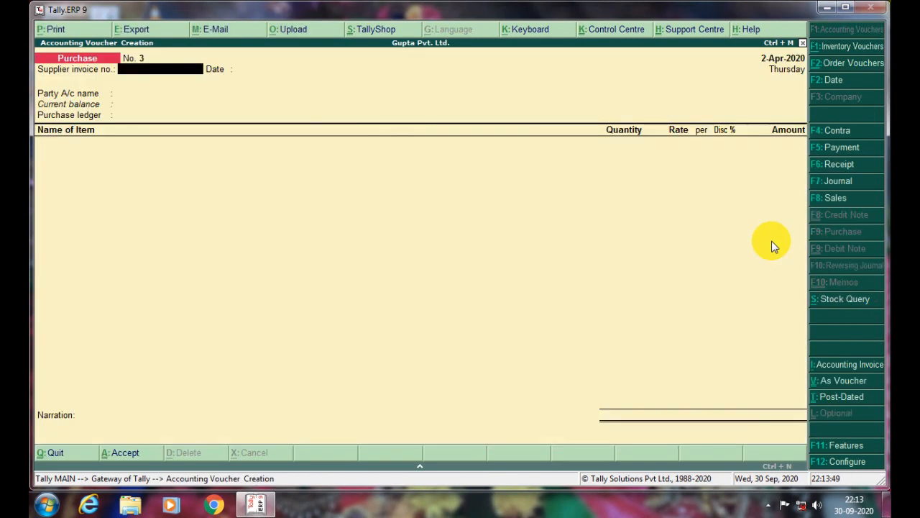
{"action": "key", "text": "F8"}
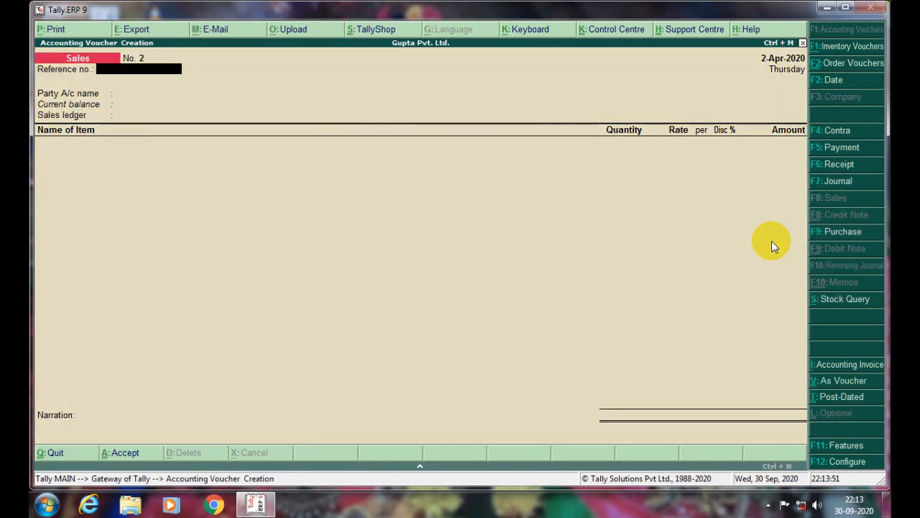
{"action": "type", "text": "2020"}
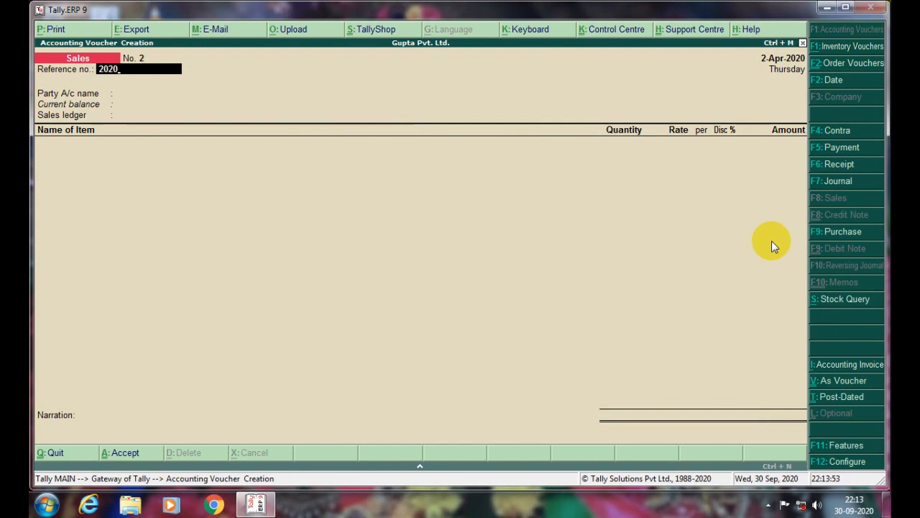
{"action": "type", "text": "/02"}
{"action": "key", "text": "Return"}
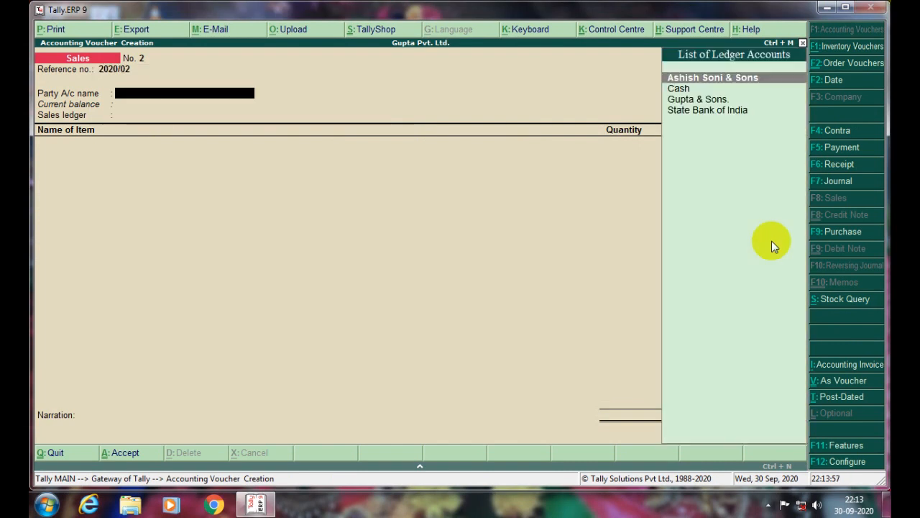
Step: Select Ashish Soni & Sons as the party account of the sales voucher
{"action": "key", "text": "Down"}
{"action": "key", "text": "Down"}
{"action": "key", "text": "Down"}
{"action": "key", "text": "Up"}
{"action": "key", "text": "Up"}
{"action": "key", "text": "Up"}
{"action": "key", "text": "Return"}
Step: Accept the party details without delivery note or order numbers, and use the SALES A/C ledger
{"action": "key", "text": "Down"}
{"action": "key", "text": "Up"}
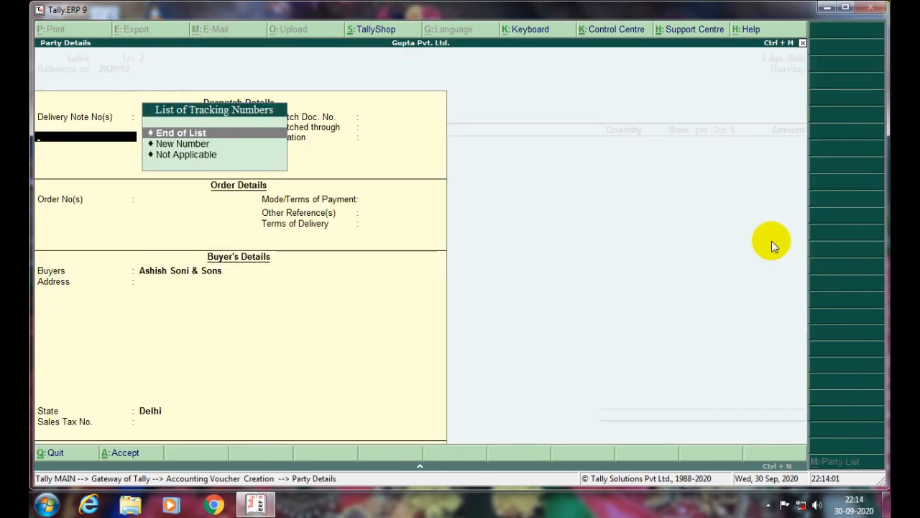
{"action": "key", "text": "Return"}
{"action": "key", "text": "Return"}
{"action": "key", "text": "Return"}
{"action": "key", "text": "Return"}
{"action": "key", "text": "Return"}
{"action": "key", "text": "Return"}
{"action": "key", "text": "Return"}
{"action": "key", "text": "Return"}
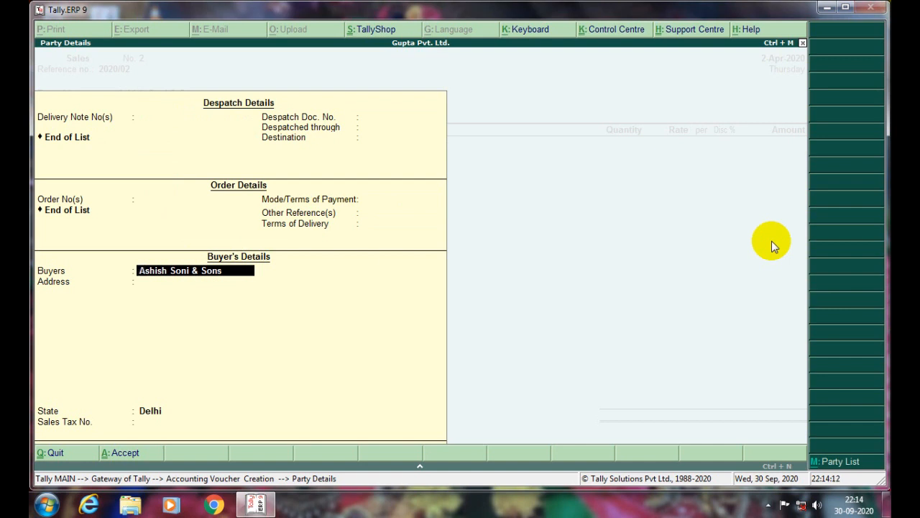
{"action": "key", "text": "Return"}
{"action": "key", "text": "Return"}
{"action": "key", "text": "Return"}
{"action": "key", "text": "Return"}
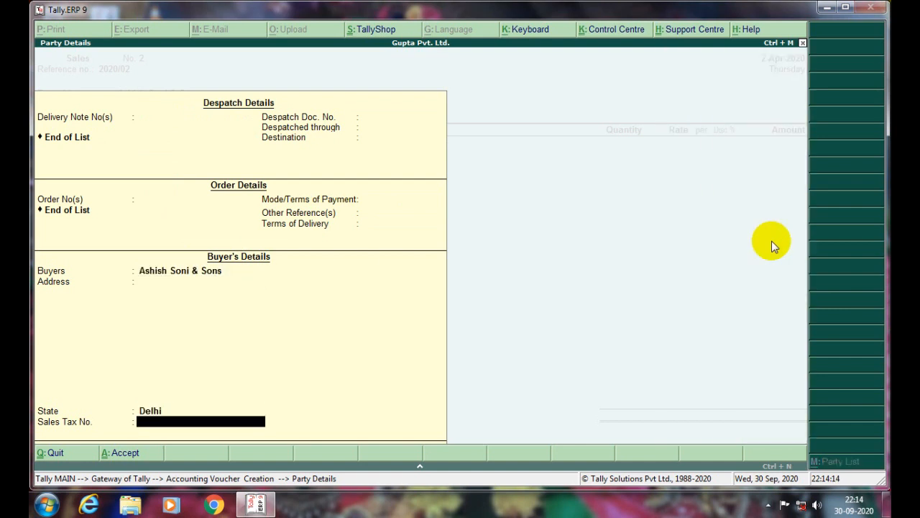
{"action": "key", "text": "Return"}
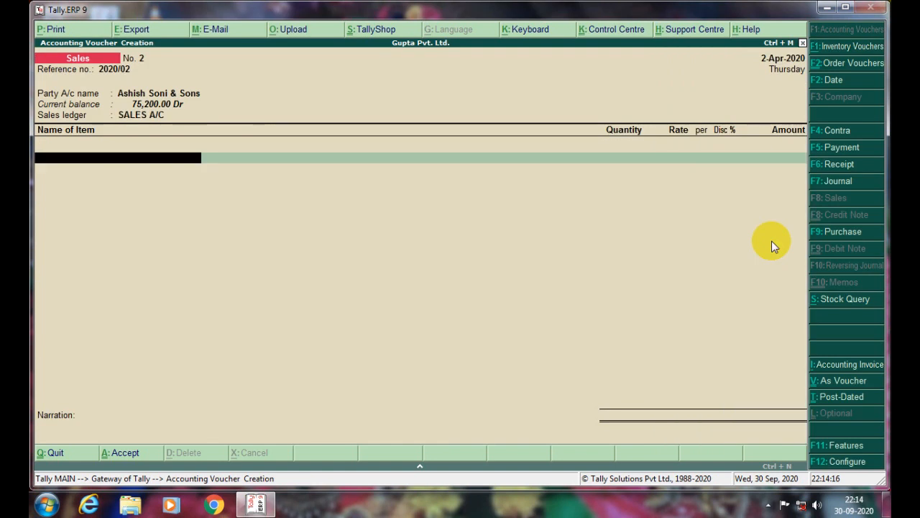
Step: Add the stock item Lg T.V with tracking and order numbers Not Applicable, allocated from the Bhajanpura godown
{"action": "type", "text": "LG"}
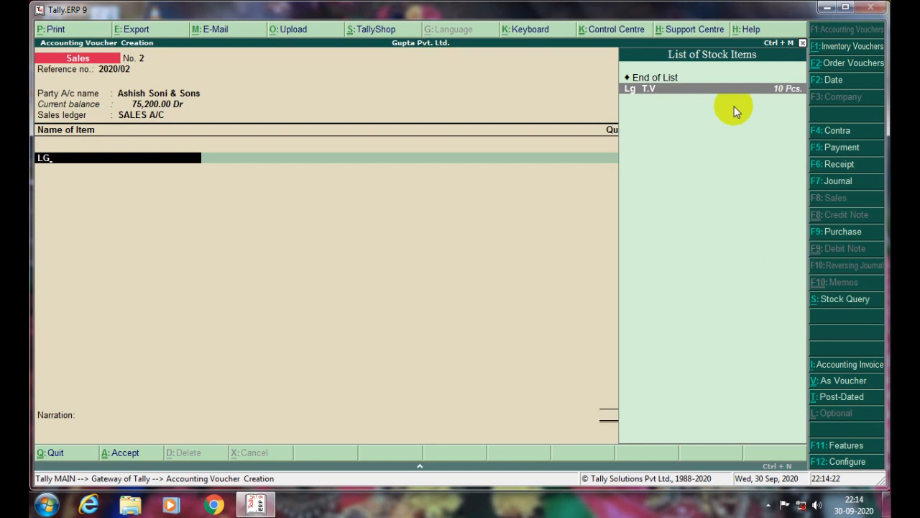
{"action": "key", "text": "Return"}
{"action": "key", "text": "Return"}
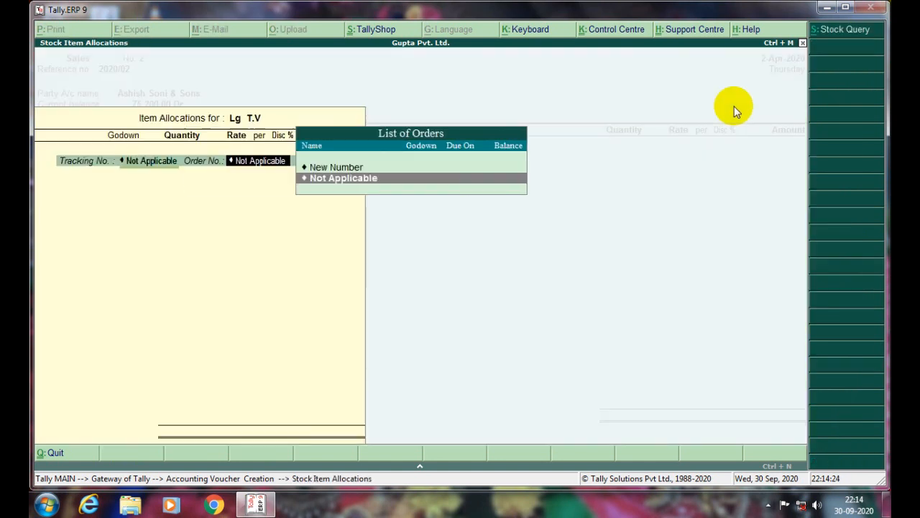
{"action": "key", "text": "Return"}
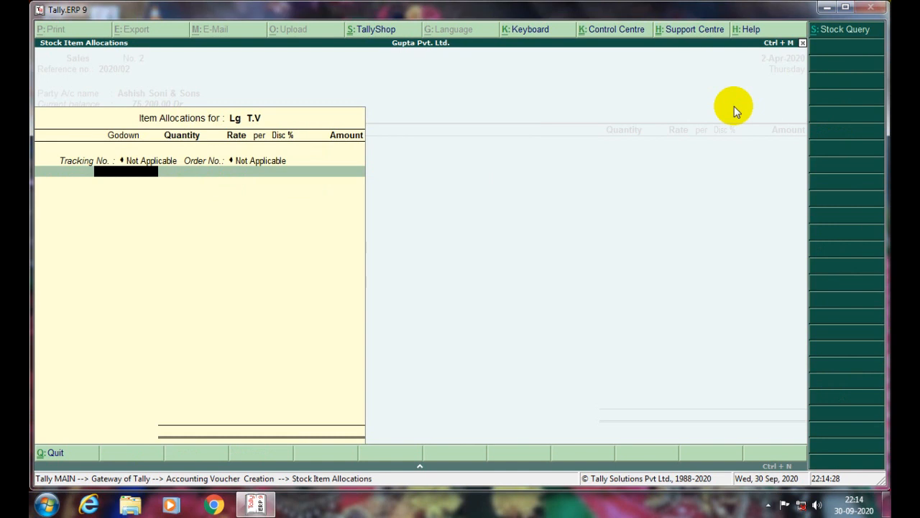
{"action": "key", "text": "Return"}
{"action": "key", "text": "BackSpace"}
{"action": "key", "text": "Down"}
{"action": "key", "text": "Down"}
{"action": "key", "text": "Up"}
{"action": "key", "text": "Up"}
{"action": "key", "text": "Return"}
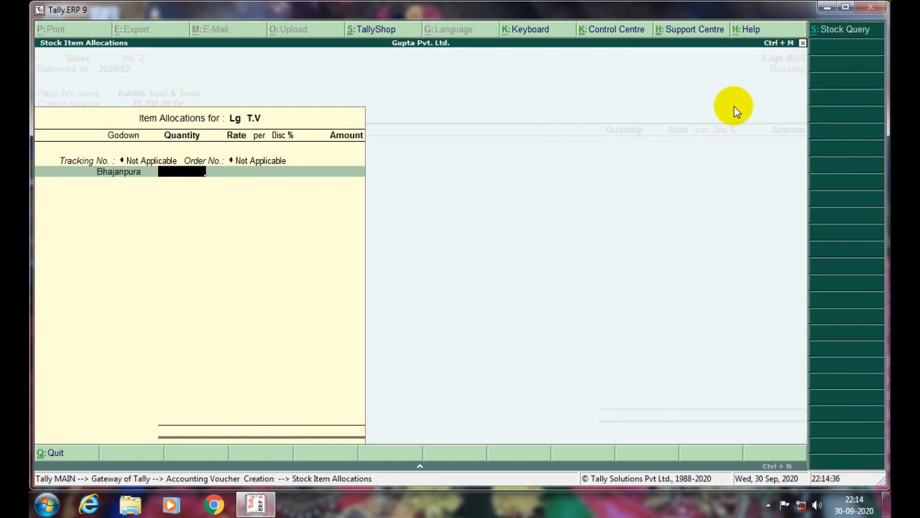
Step: Set the Bhajanpura allocation to 5 Pcs. at a rate of 20,000.00 and complete the item line
{"action": "type", "text": "5 Pcs."}
{"action": "key", "text": "Return"}
{"action": "key", "text": "Return"}
{"action": "key", "text": "Return"}
{"action": "key", "text": "Return"}
{"action": "key", "text": "Return"}
{"action": "key", "text": "Return"}
{"action": "key", "text": "Return"}
{"action": "key", "text": "BackSpace"}
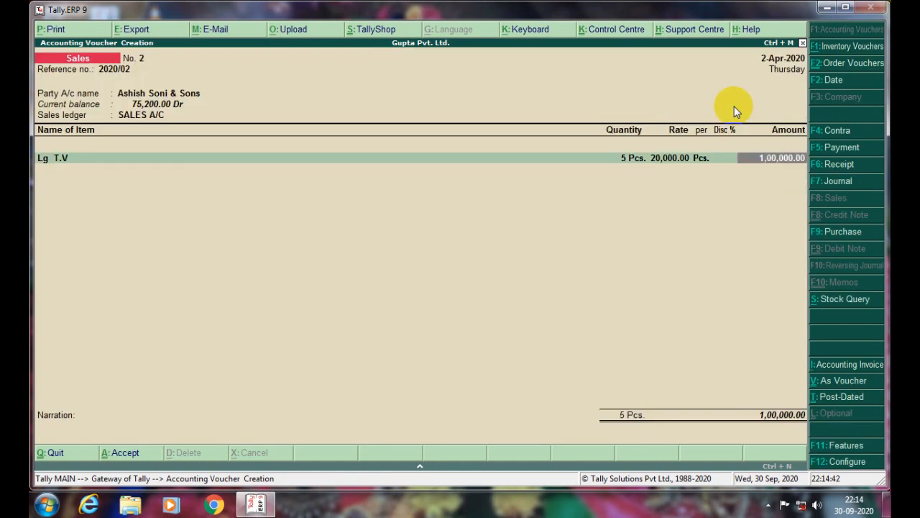
{"action": "key", "text": "Return"}
Step: Try to add a second Lg T.V line allocated from the Uttam Nagar godown
{"action": "type", "text": "Lg"}
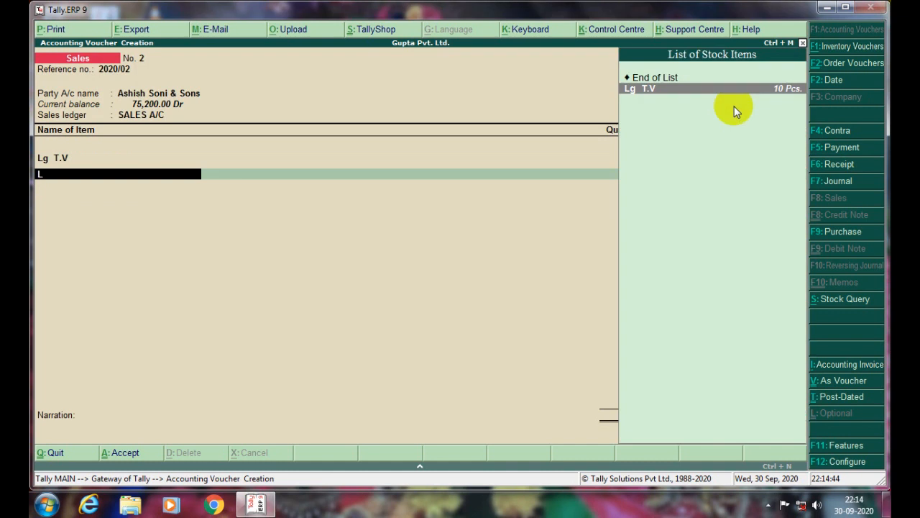
{"action": "key", "text": "Return"}
{"action": "key", "text": "Return"}
{"action": "key", "text": "Return"}
{"action": "type", "text": "A"}
{"action": "key", "text": "Down"}
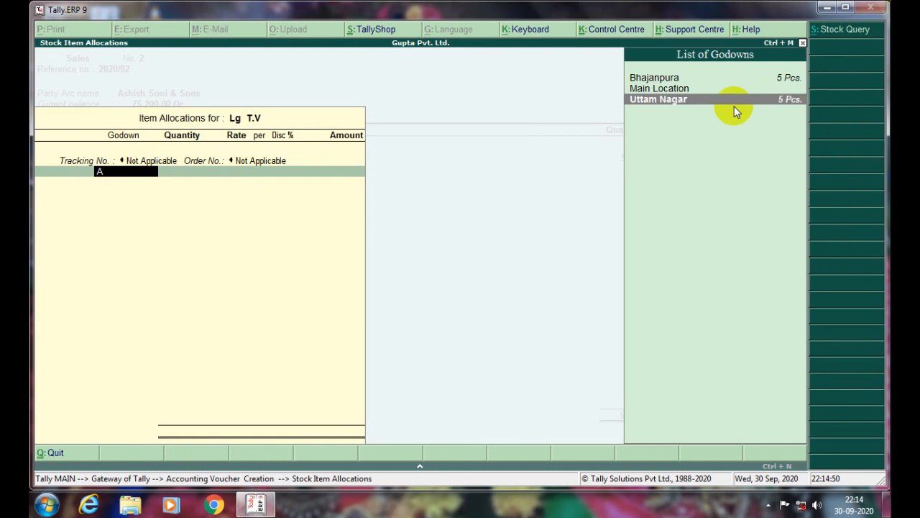
{"action": "key", "text": "Down"}
{"action": "key", "text": "Return"}
{"action": "key", "text": "Return"}
{"action": "key", "text": "Return"}
{"action": "key", "text": "Return"}
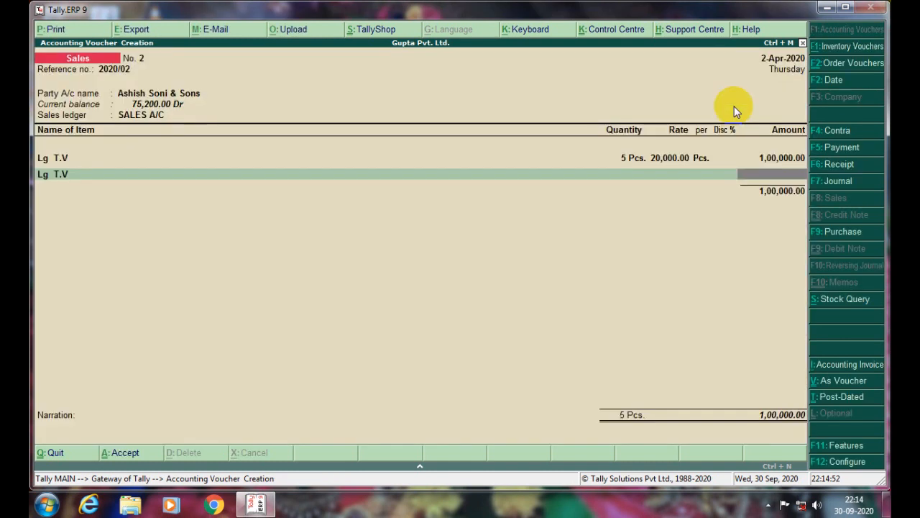
{"action": "key", "text": "Return"}
{"action": "key", "text": "BackSpace"}
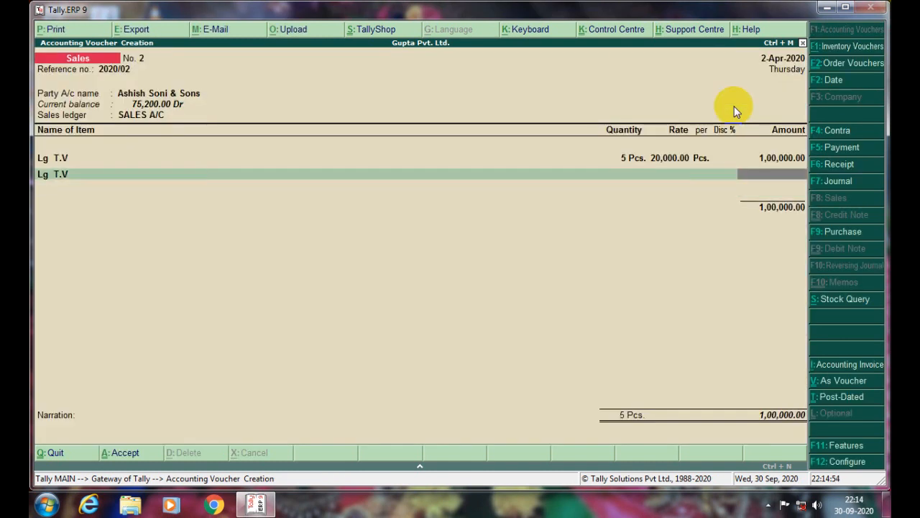
{"action": "key", "text": "BackSpace"}
Step: End the item list and accept the sales voucher
{"action": "key", "text": "Up"}
{"action": "key", "text": "Return"}
{"action": "key", "text": "Return"}
{"action": "key", "text": "Return"}
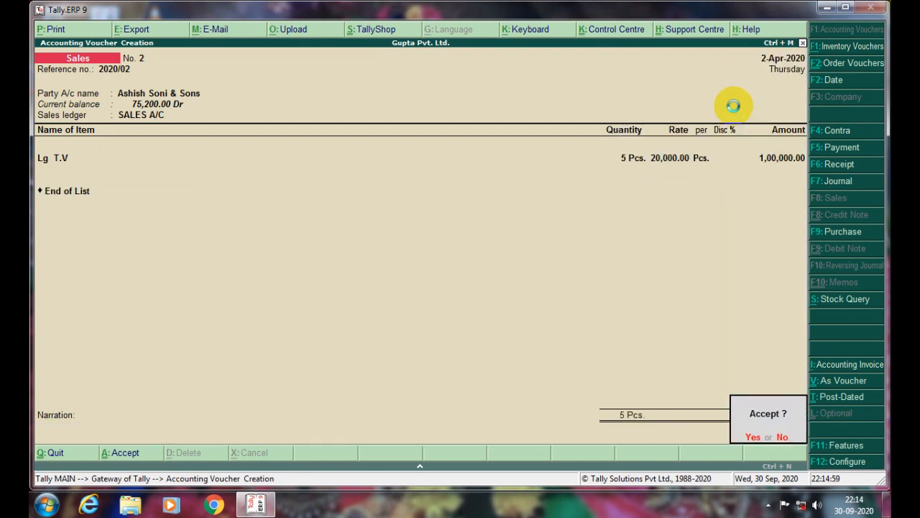
{"action": "key", "text": "Return"}
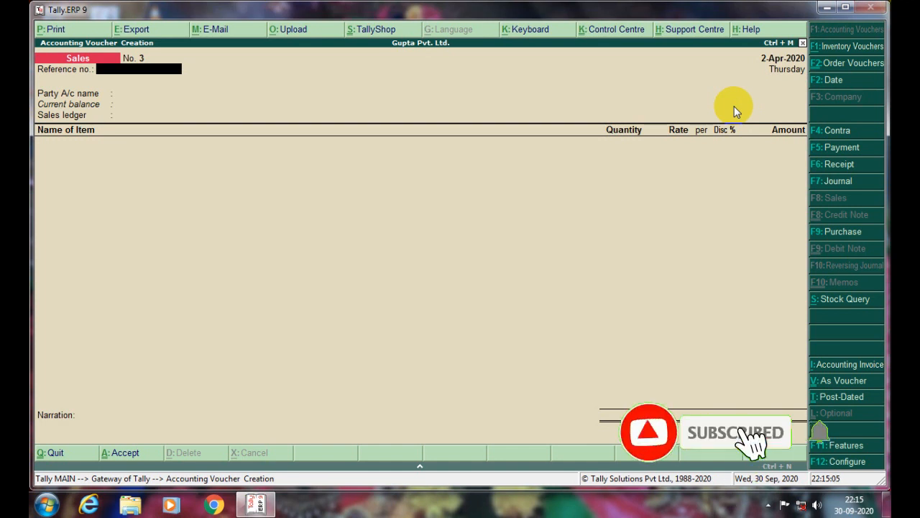
Step: Leave voucher entry and check the Godown Summary for Bhajanpura under Statements of Inventory
{"action": "key", "text": "Escape"}
{"action": "key", "text": "Return"}
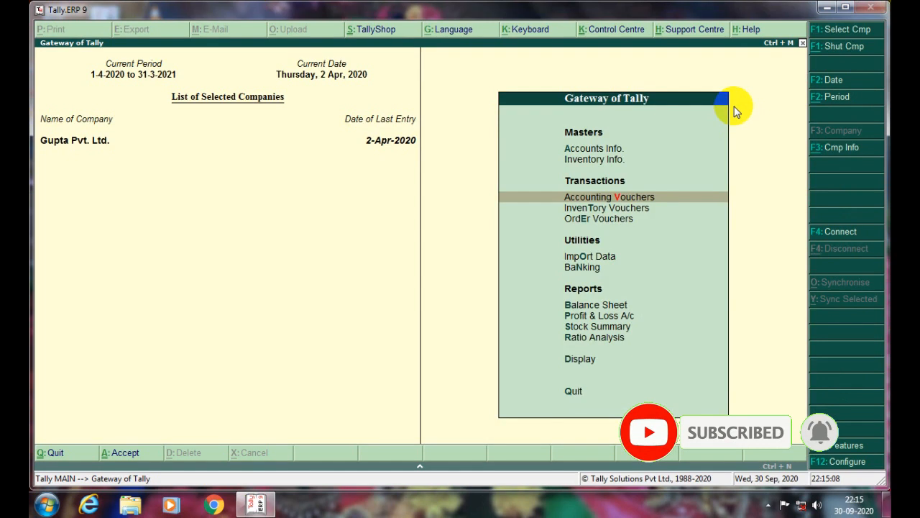
{"action": "key", "text": "Down"}
{"action": "key", "text": "Down"}
{"action": "key", "text": "Down"}
{"action": "key", "text": "Down"}
{"action": "key", "text": "Down"}
{"action": "key", "text": "Down"}
{"action": "key", "text": "Down"}
{"action": "key", "text": "Down"}
{"action": "key", "text": "Down"}
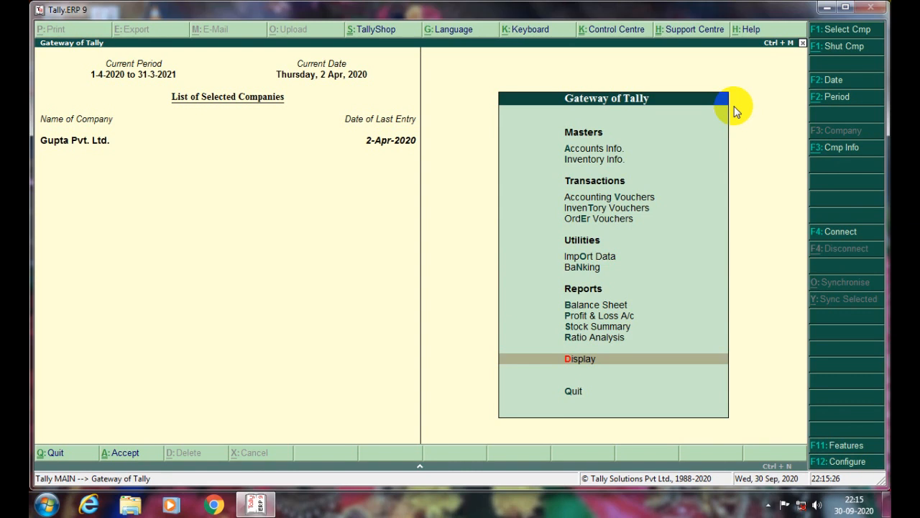
{"action": "key", "text": "Return"}
{"action": "key", "text": "Down"}
{"action": "key", "text": "Down"}
{"action": "key", "text": "Down"}
{"action": "key", "text": "Down"}
{"action": "key", "text": "Down"}
{"action": "key", "text": "Return"}
{"action": "key", "text": "Return"}
{"action": "key", "text": "Down"}
{"action": "key", "text": "Up"}
{"action": "key", "text": "Down"}
{"action": "key", "text": "Return"}
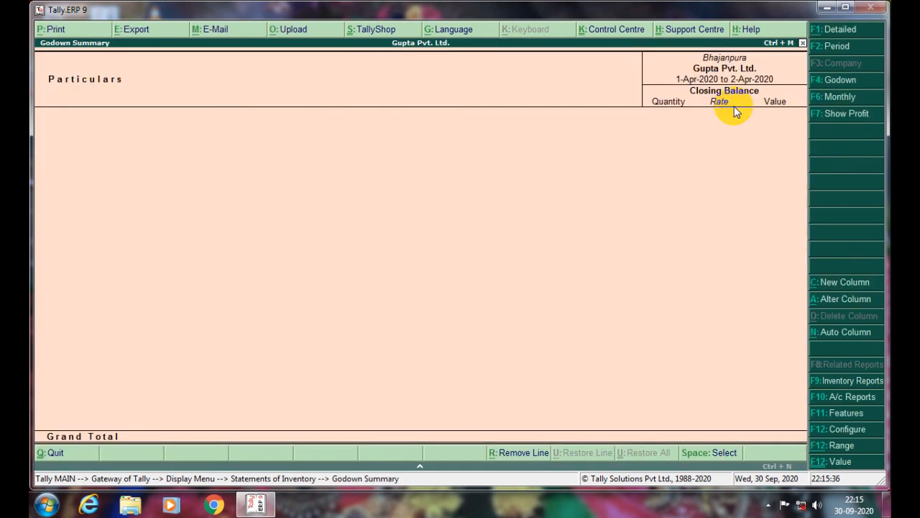
{"action": "key", "text": "Escape"}
Step: Check the Godown Summary for Uttam Nagar and return to Statements of Inventory
{"action": "key", "text": "Down"}
{"action": "key", "text": "Down"}
{"action": "key", "text": "Down"}
{"action": "key", "text": "Return"}
{"action": "key", "text": "Return"}
{"action": "key", "text": "Escape"}
{"action": "key", "text": "Escape"}
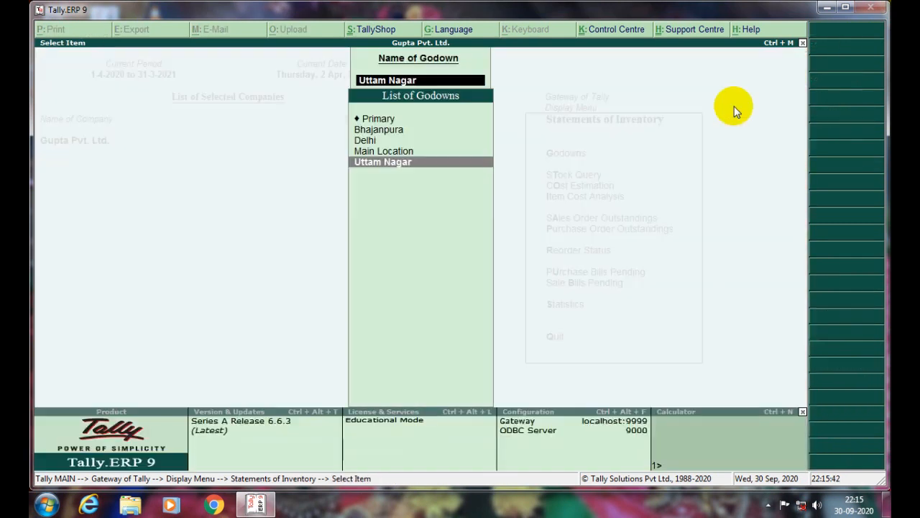
{"action": "key", "text": "Escape"}
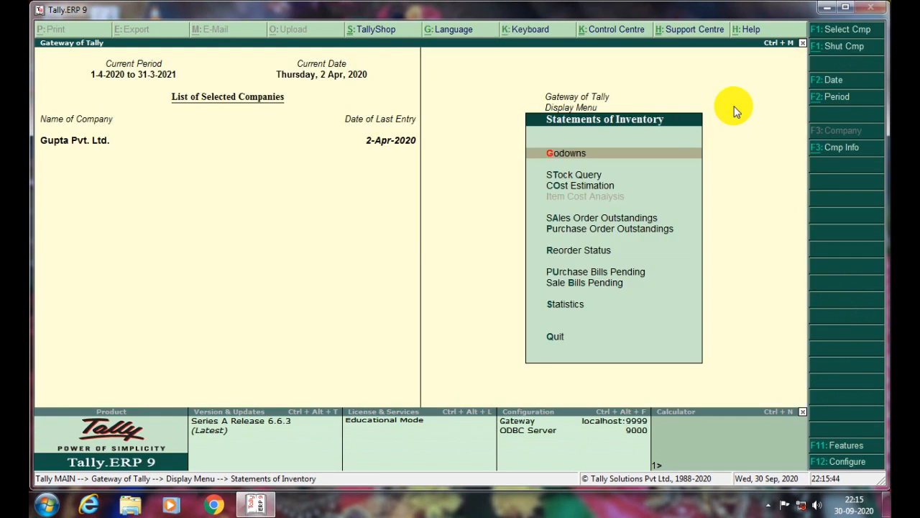
Step: Leave Statements of Inventory and the Display Menu to return to the Gateway of Tally
{"action": "key", "text": "Escape"}
{"action": "key", "text": "Down"}
{"action": "key", "text": "Down"}
{"action": "key", "text": "Down"}
{"action": "key", "text": "Down"}
{"action": "key", "text": "Down"}
{"action": "key", "text": "Down"}
{"action": "key", "text": "Down"}
{"action": "key", "text": "Down"}
{"action": "key", "text": "Escape"}
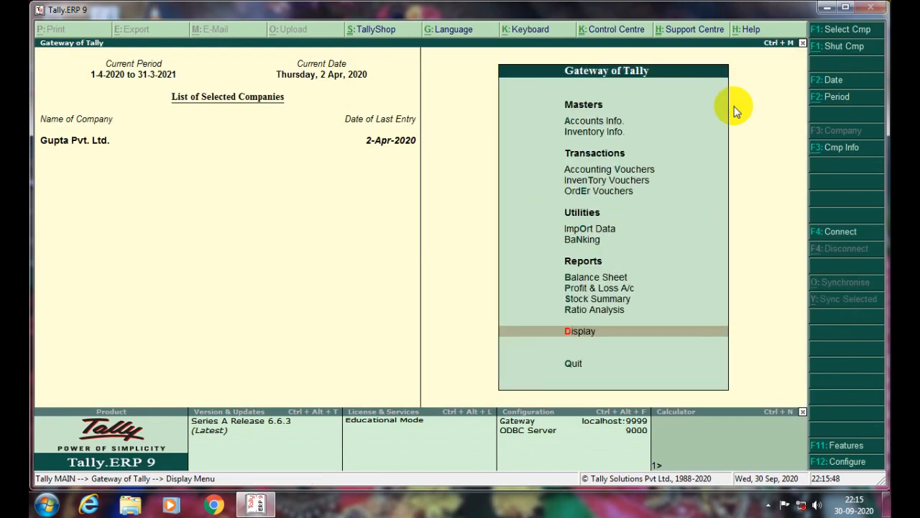
{"action": "key", "text": "Down"}
{"action": "key", "text": "Up"}
{"action": "key", "text": "Up"}
{"action": "key", "text": "Up"}
{"action": "key", "text": "Up"}
{"action": "key", "text": "Up"}
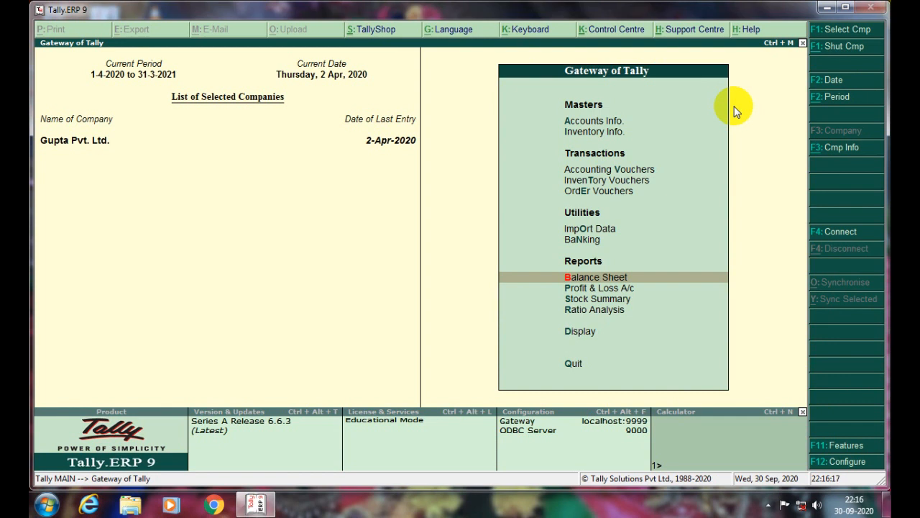
{"action": "key", "text": "Up"}
{"action": "key", "text": "Up"}
{"action": "key", "text": "Up"}
{"action": "key", "text": "Up"}
{"action": "key", "text": "Up"}
{"action": "key", "text": "Down"}
{"action": "key", "text": "Down"}
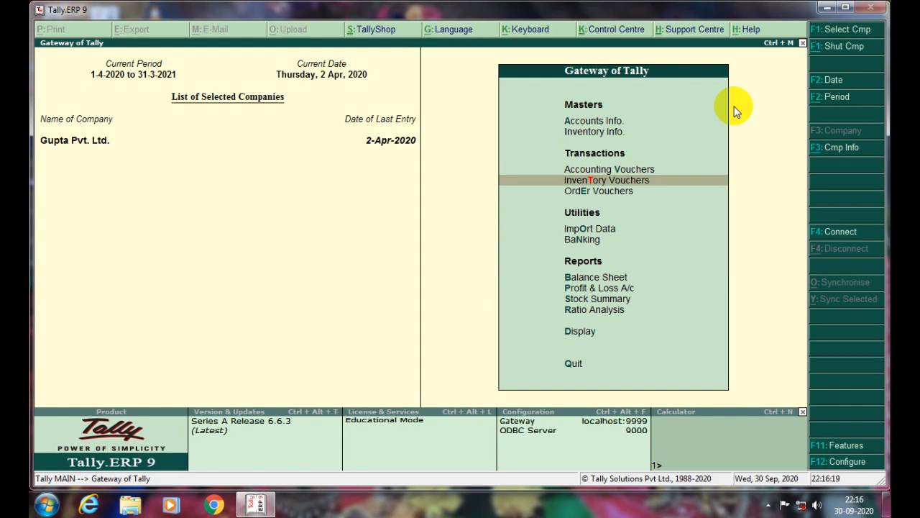
{"action": "key", "text": "Return"}
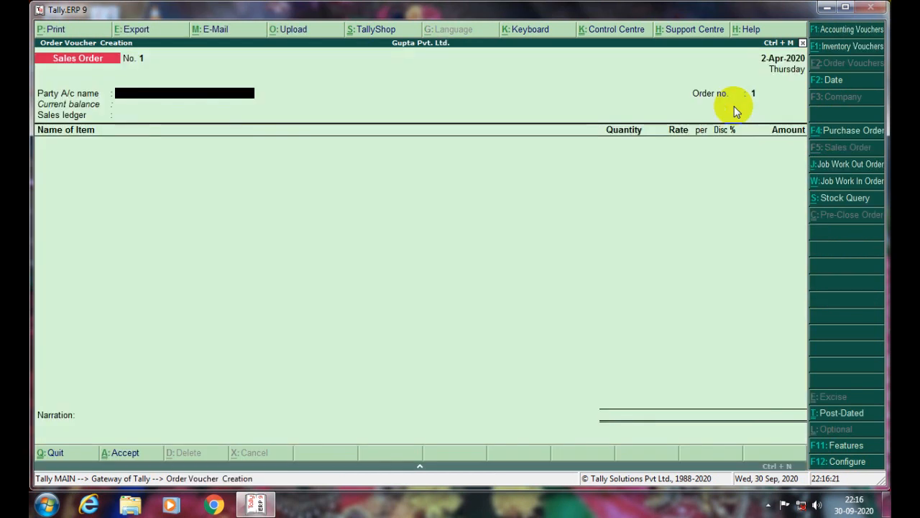
{"action": "key", "text": "Escape"}
{"action": "key", "text": "Return"}
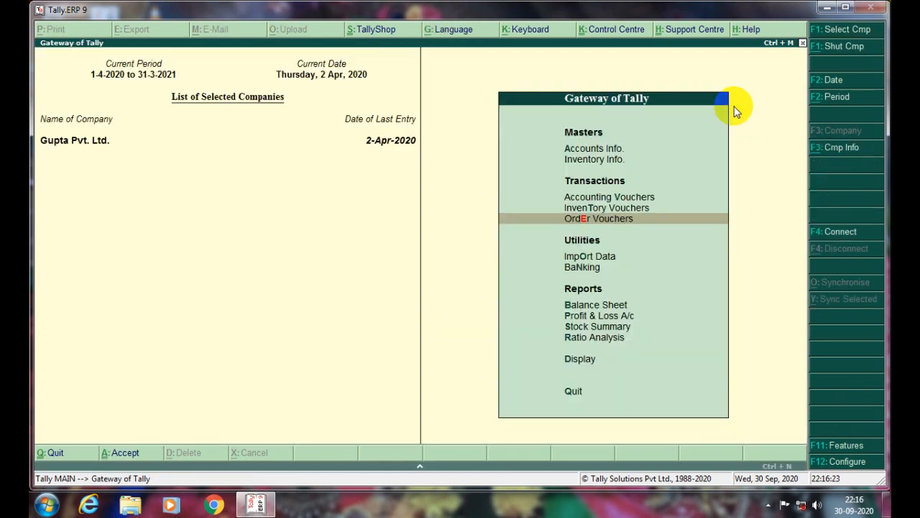
{"action": "key", "text": "Down"}
{"action": "key", "text": "Down"}
{"action": "key", "text": "Down"}
{"action": "key", "text": "Down"}
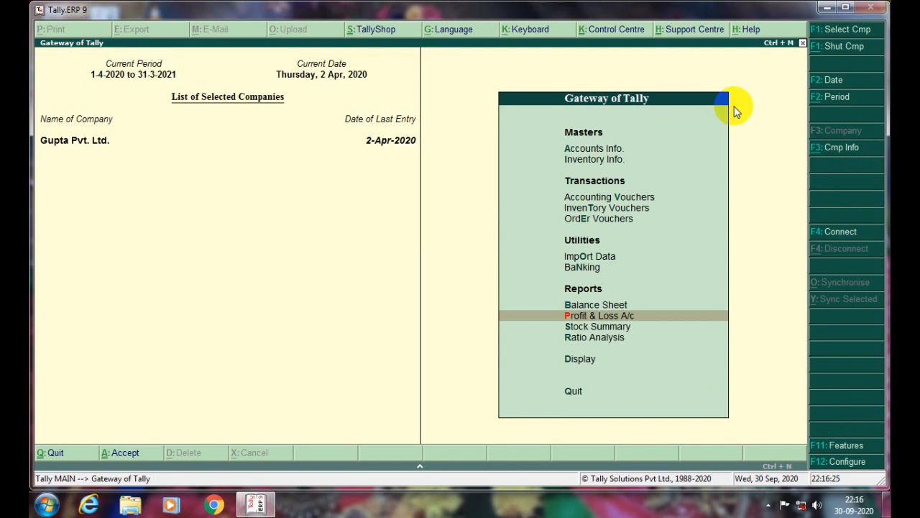